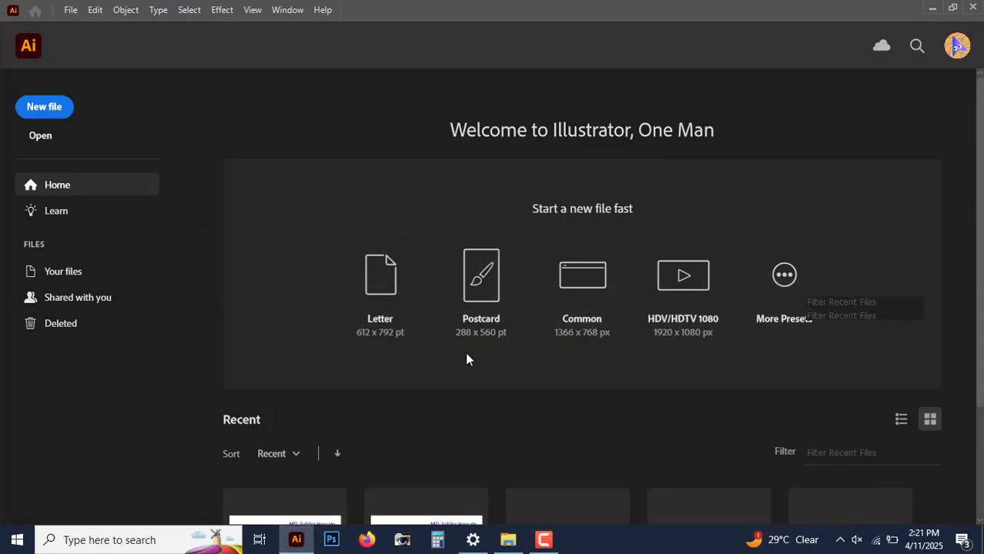
scroll(457, 343, down, 2)
scroll(453, 340, up, 2)
scroll(449, 347, down, 2)
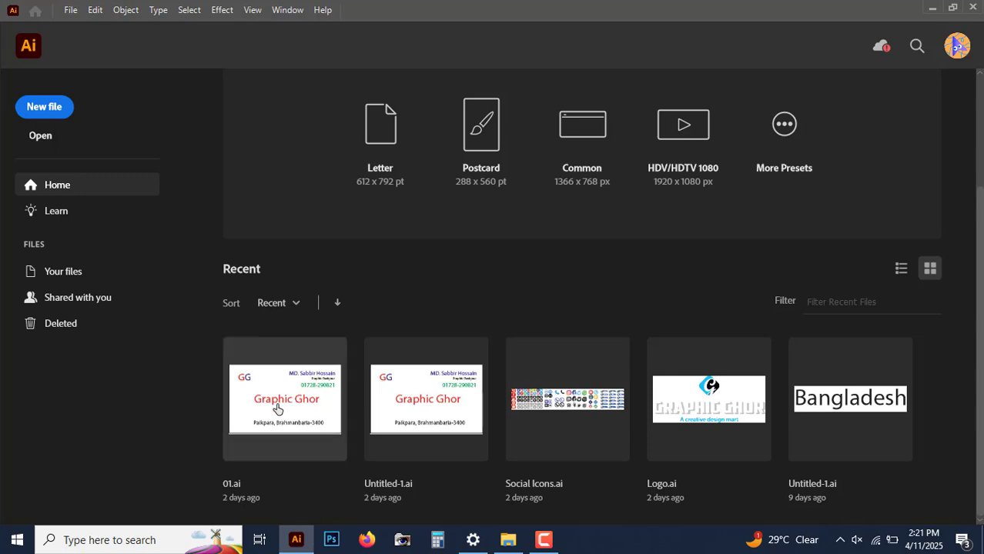
Step: Open the Untitled-1.ai business card file from the Class 02 folder
click(933, 7)
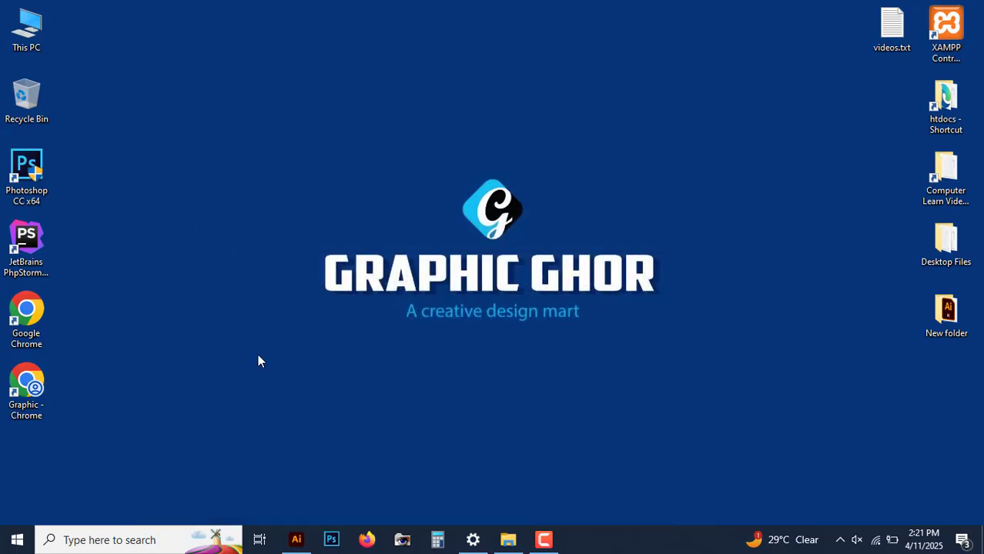
click(509, 540)
click(428, 123)
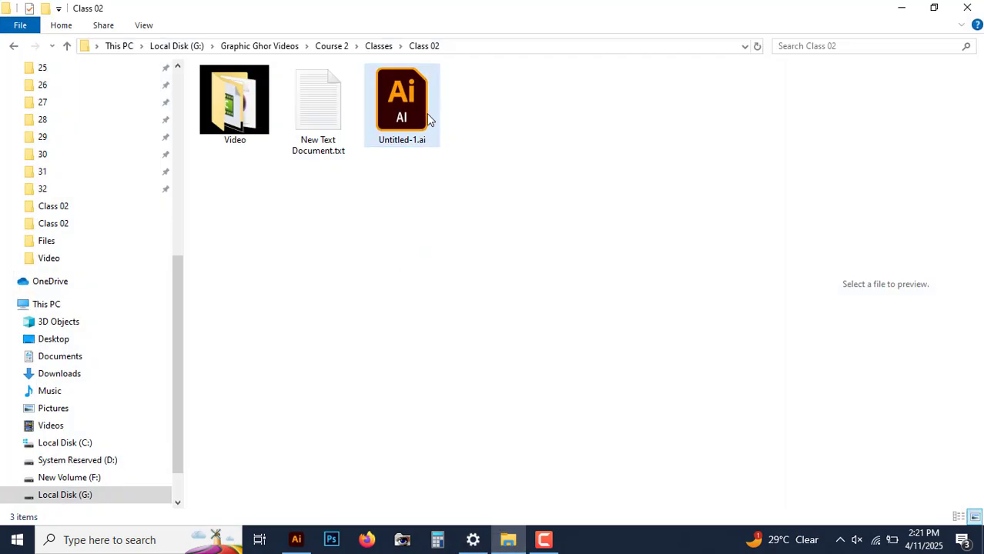
double_click(419, 105)
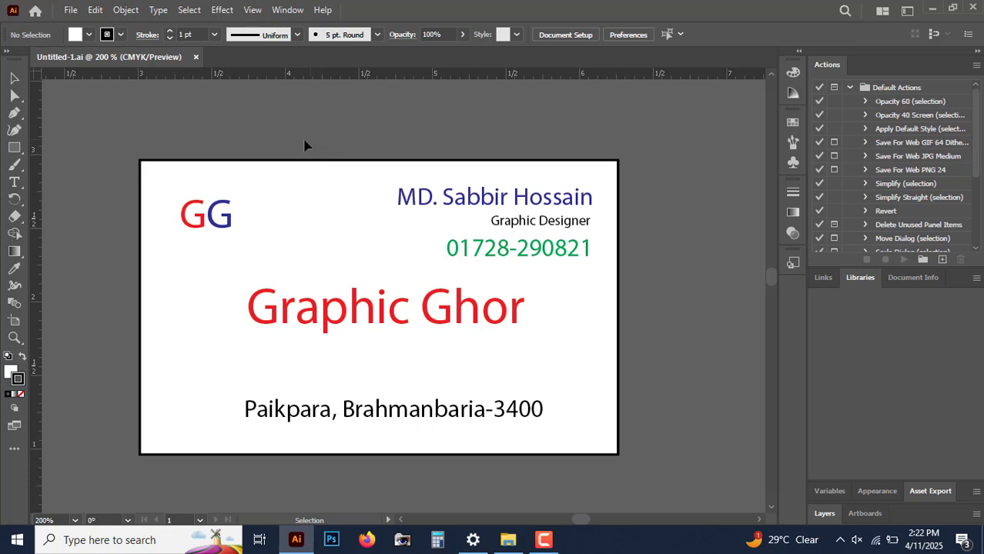
Step: Fill the card's background rectangle with the red swatch
click(281, 207)
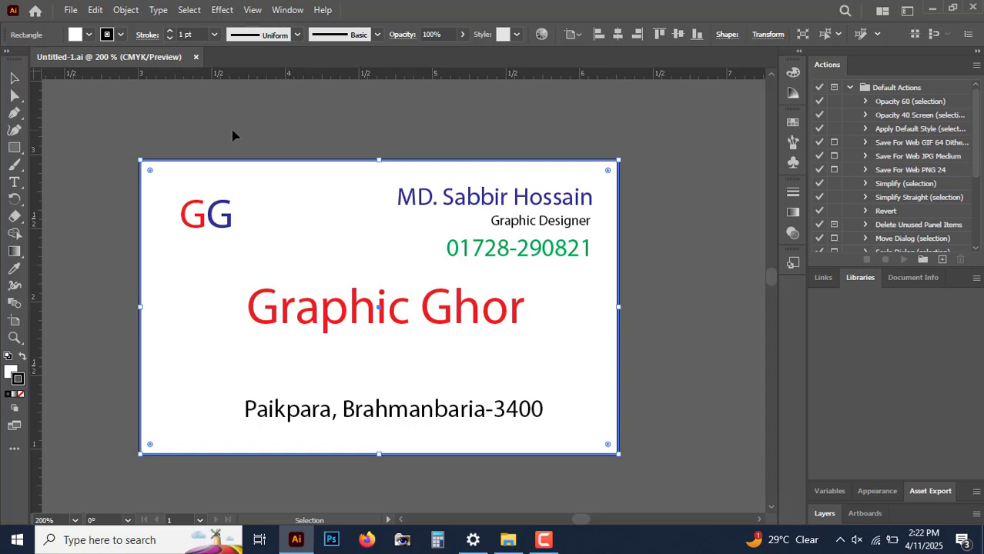
click(8, 368)
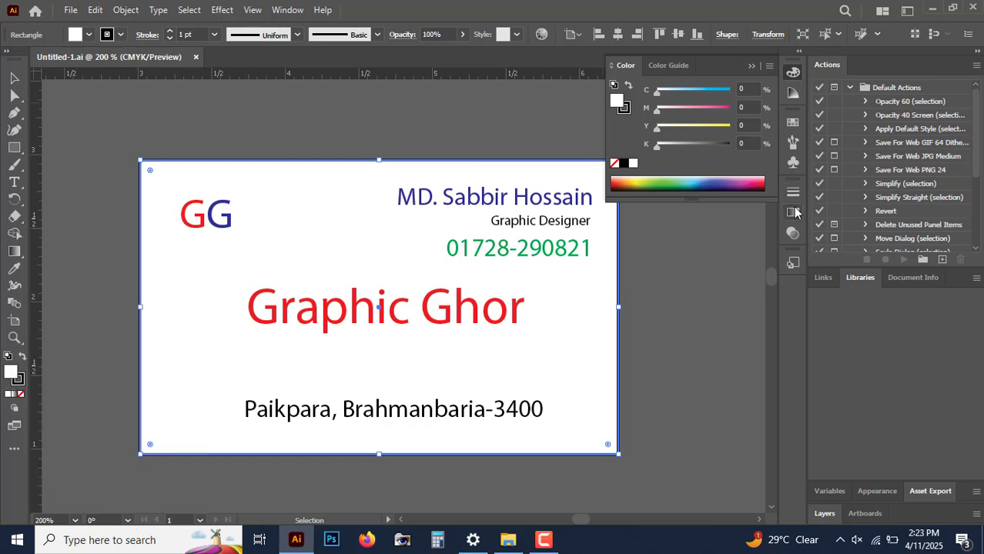
click(793, 72)
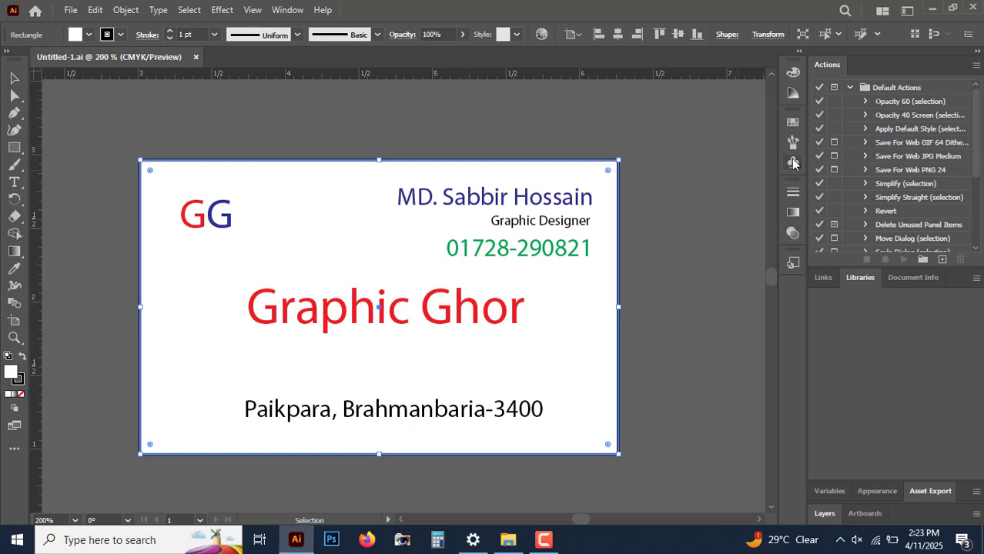
click(794, 123)
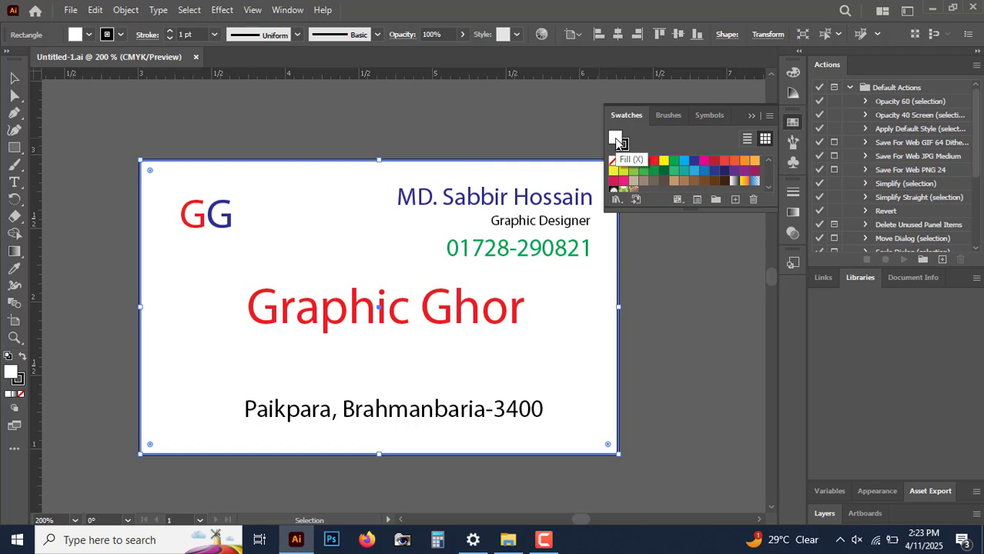
click(654, 164)
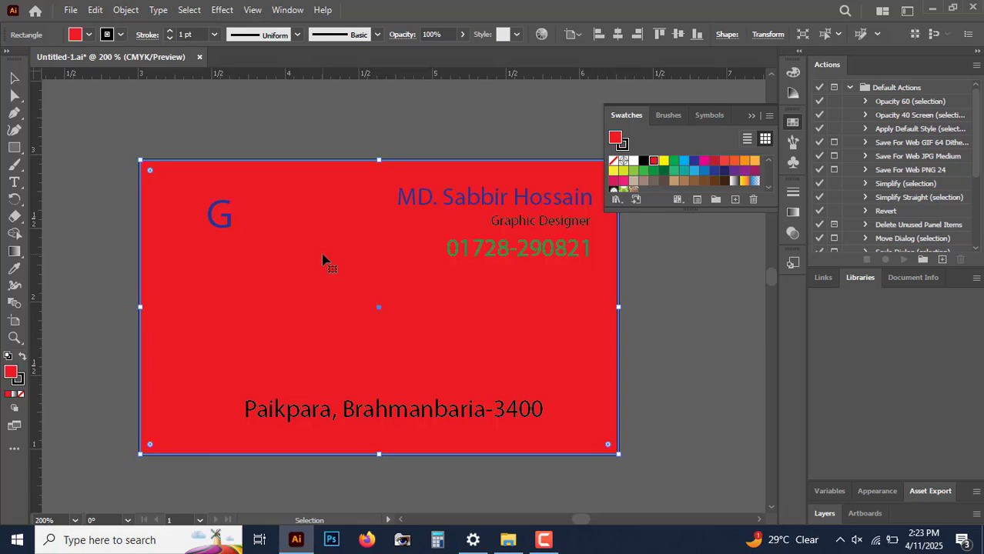
Step: Try increasing the background rectangle's stroke weight up to 4 pt
click(283, 141)
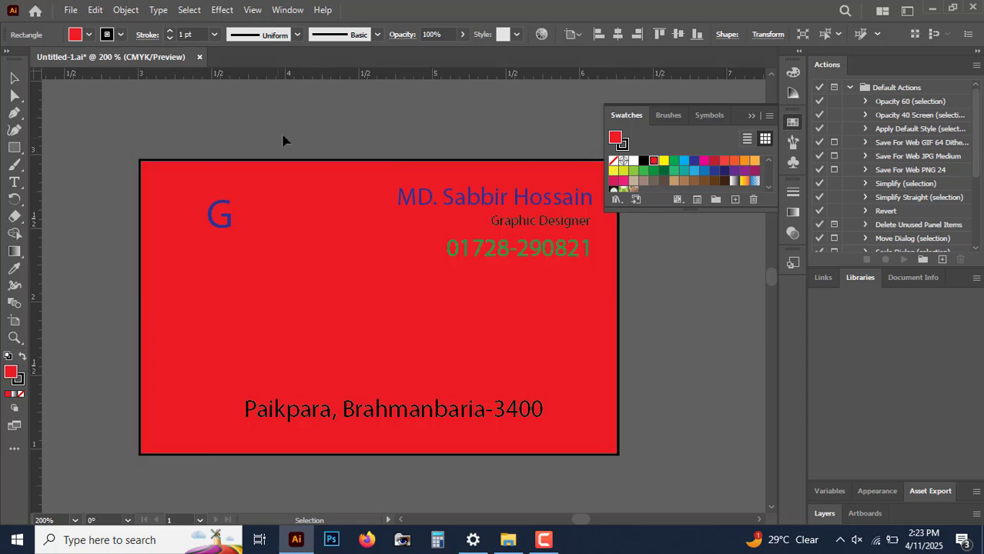
key(ctrl+plus)
key(ctrl+plus)
key(space)
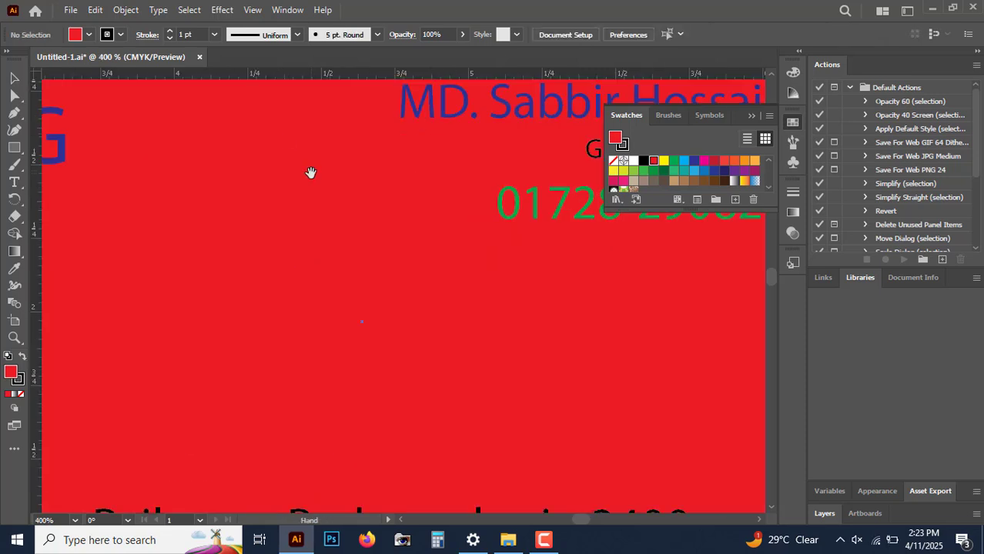
drag(464, 127, 345, 295)
drag(734, 266, 486, 301)
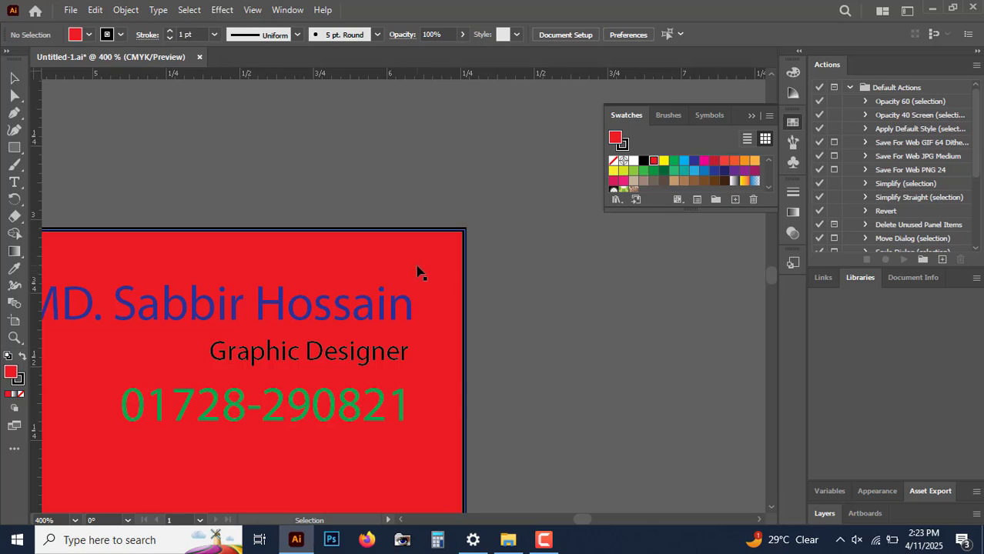
click(441, 262)
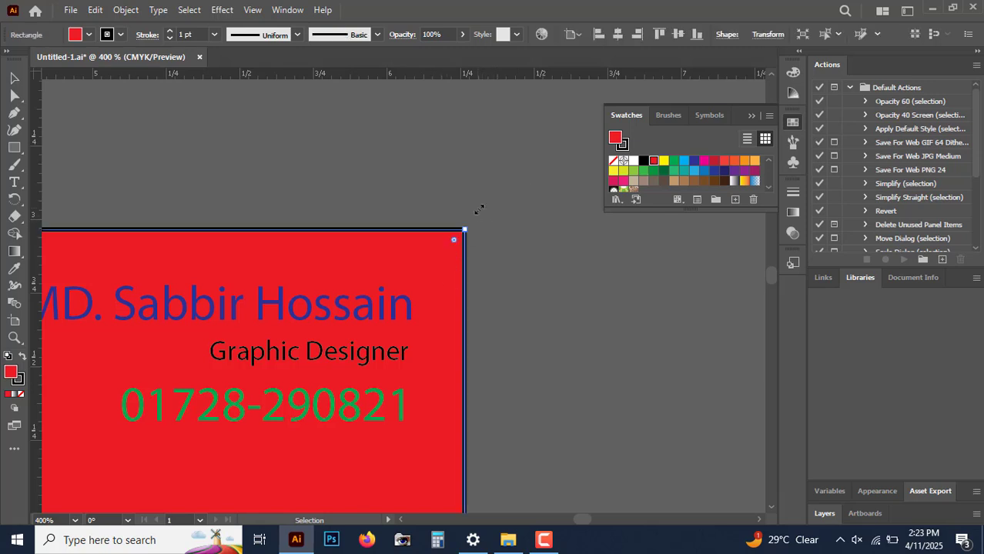
click(623, 145)
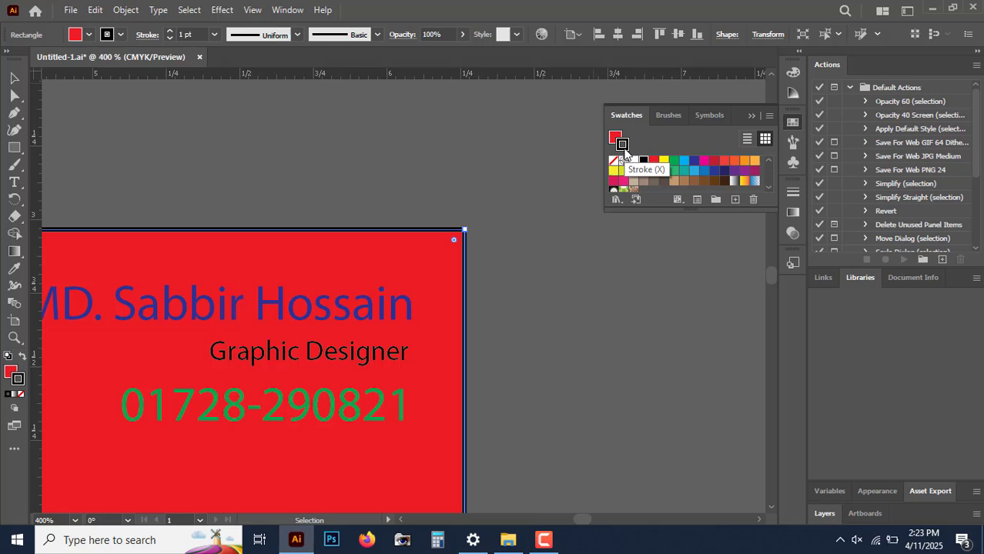
click(170, 31)
click(170, 32)
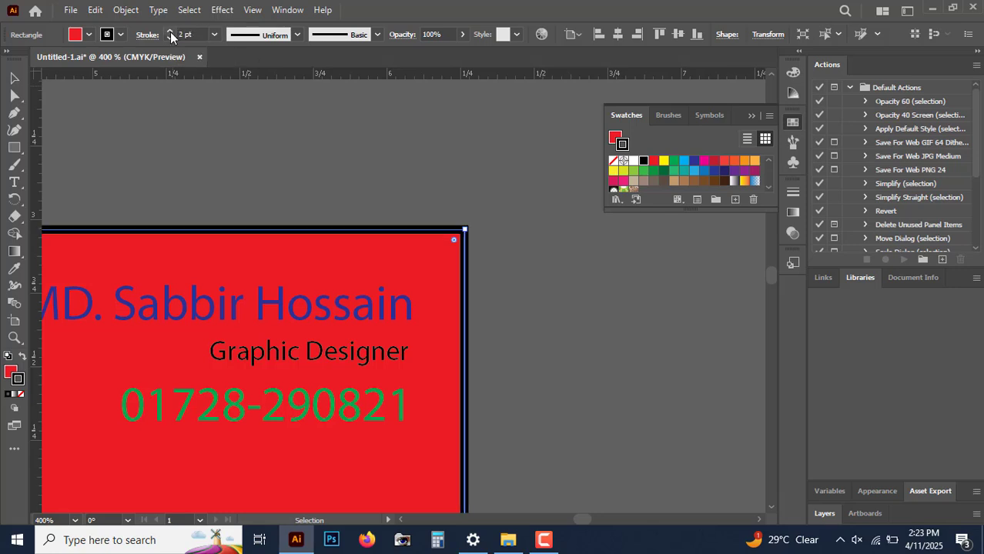
click(170, 32)
click(170, 32)
click(170, 37)
click(170, 38)
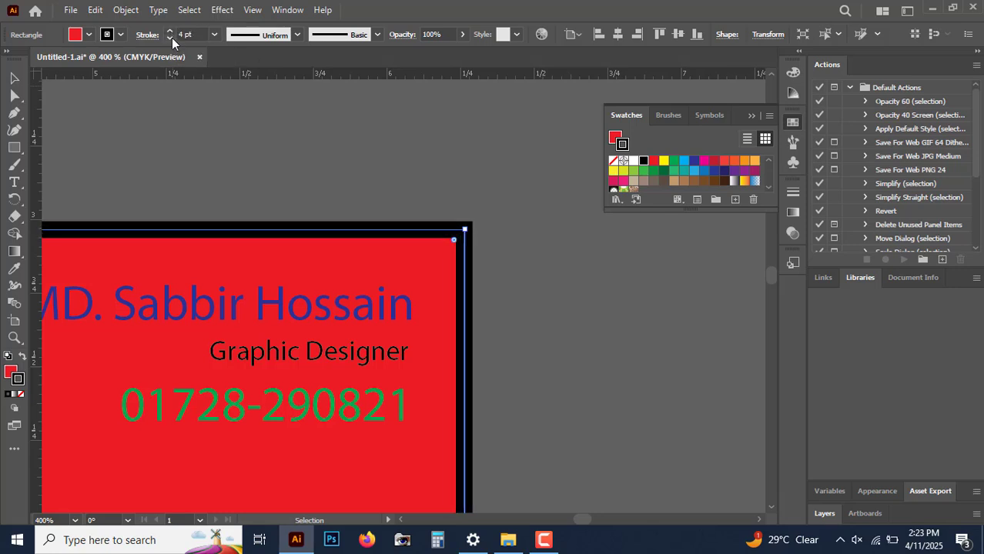
click(171, 37)
click(170, 38)
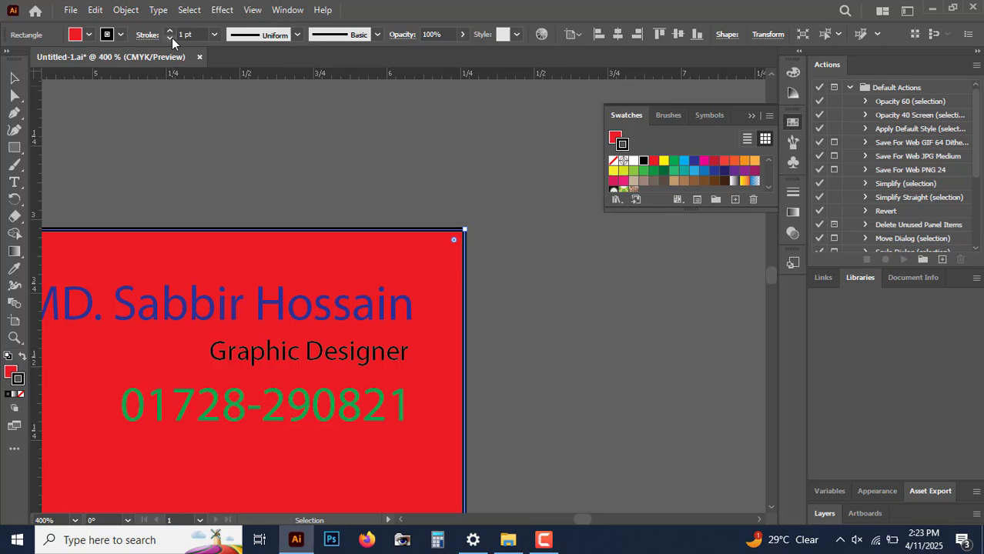
Step: Set the background rectangle's stroke to None
click(613, 164)
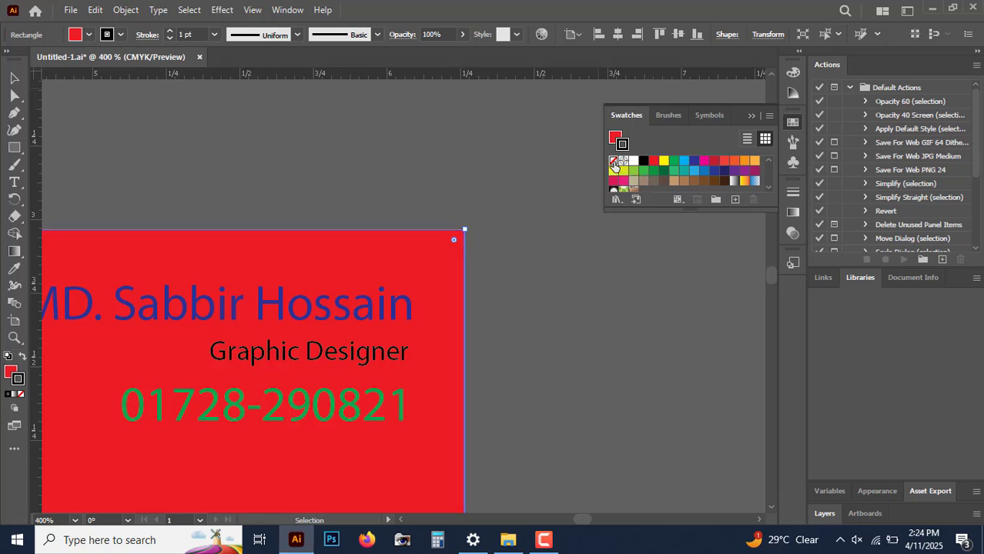
click(437, 164)
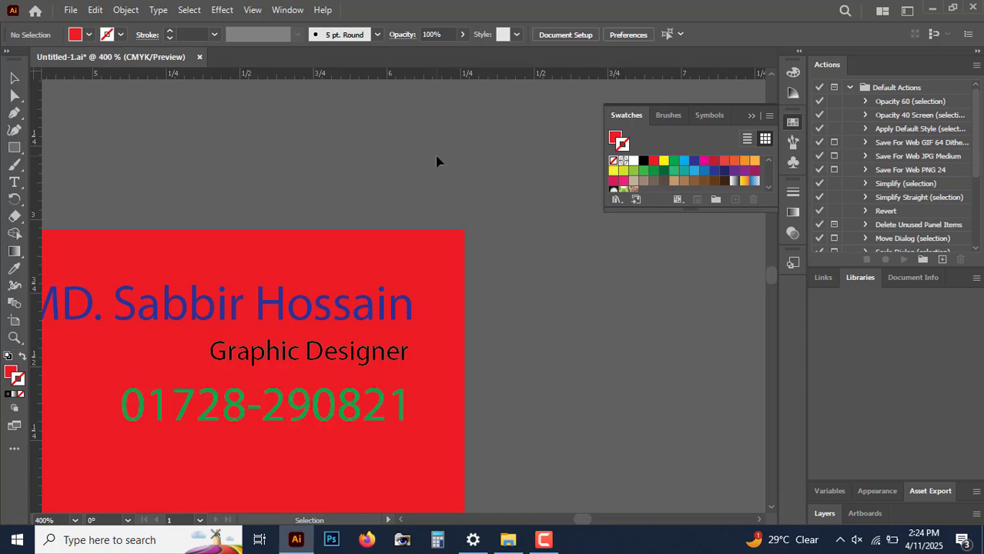
Step: Examine the whole card and its background rectangle without a stroke
key(ctrl+minus)
key(ctrl+minus)
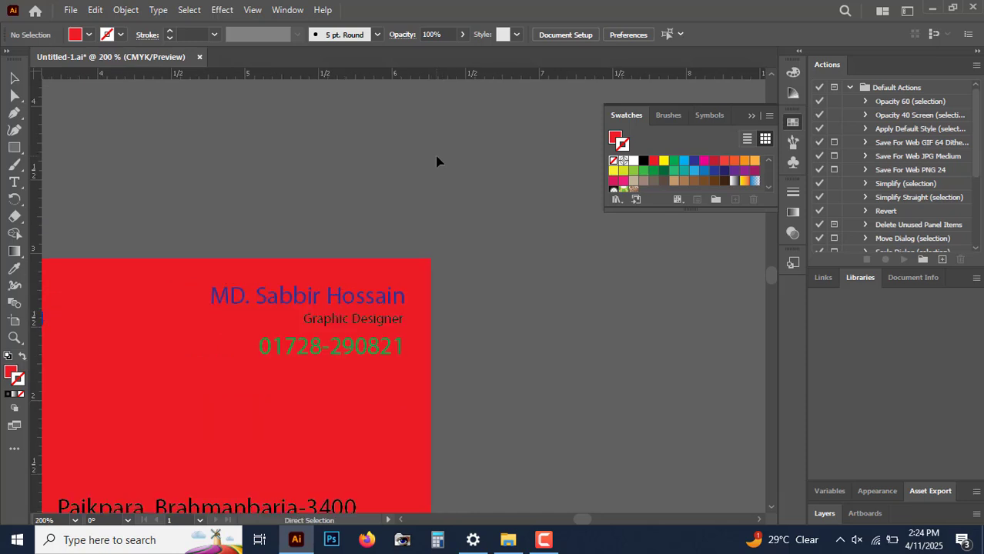
key(space)
drag(389, 189, 493, 123)
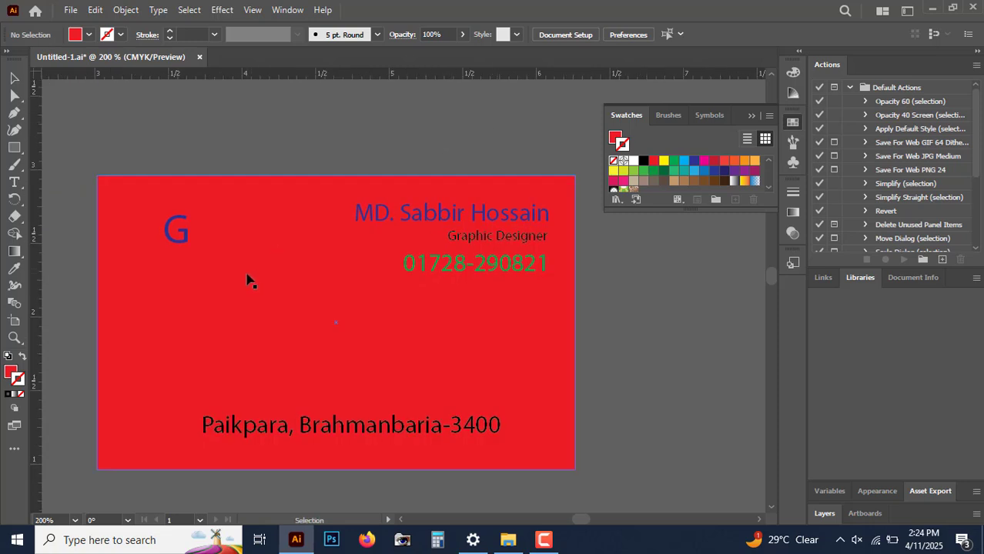
click(250, 278)
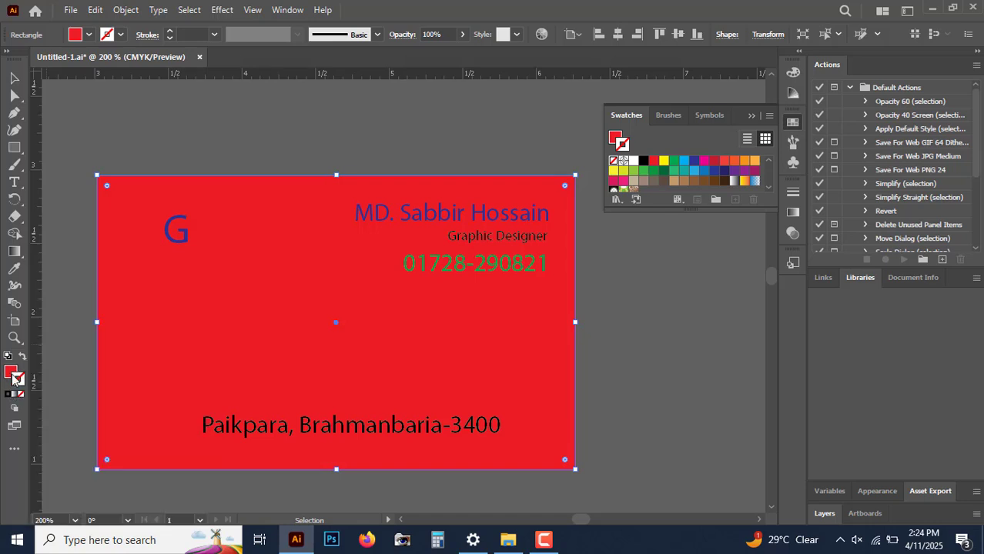
click(674, 327)
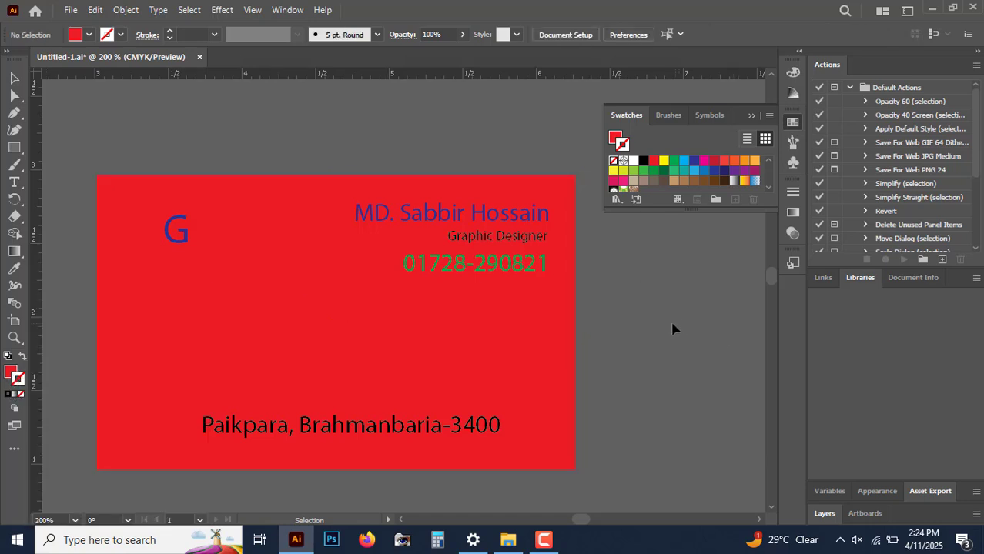
click(527, 339)
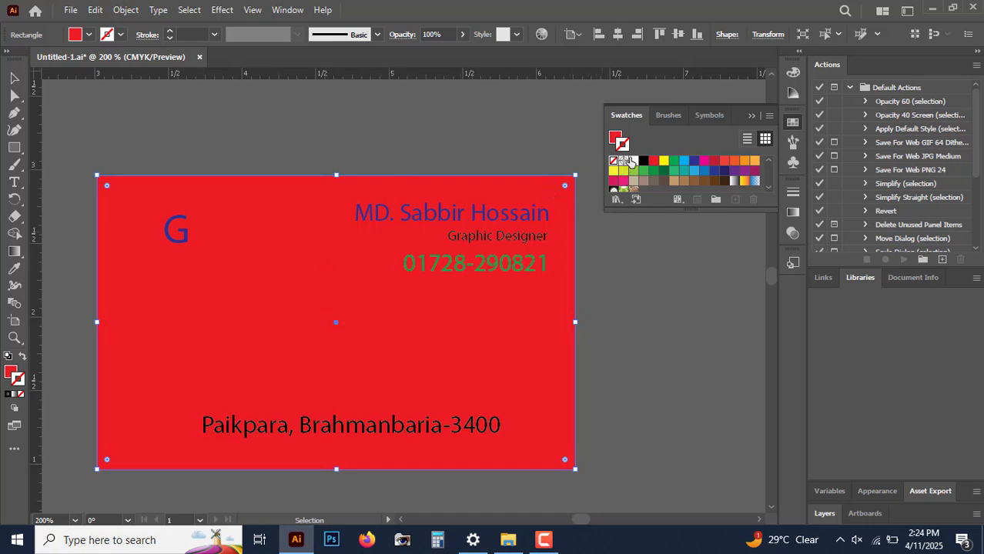
click(597, 318)
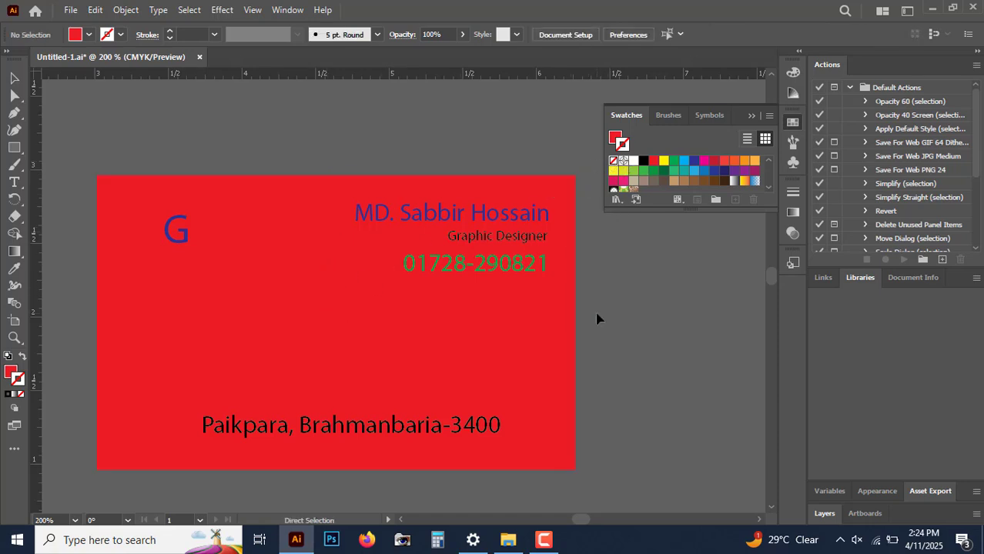
Step: Try a yellow stroke on the background rectangle, reverting it to None
key(ctrl+equal)
scroll(587, 315, up, 3)
scroll(587, 314, right, 3)
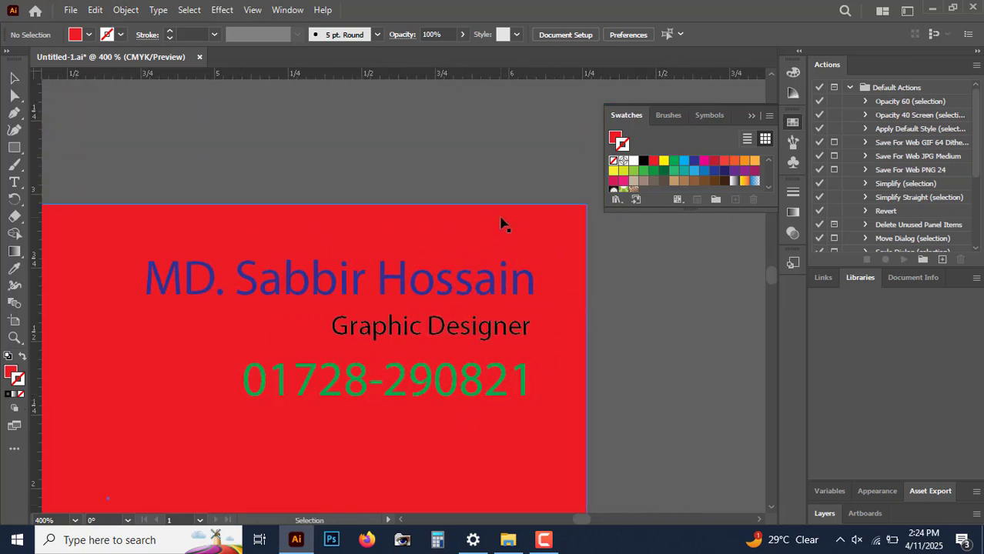
click(487, 234)
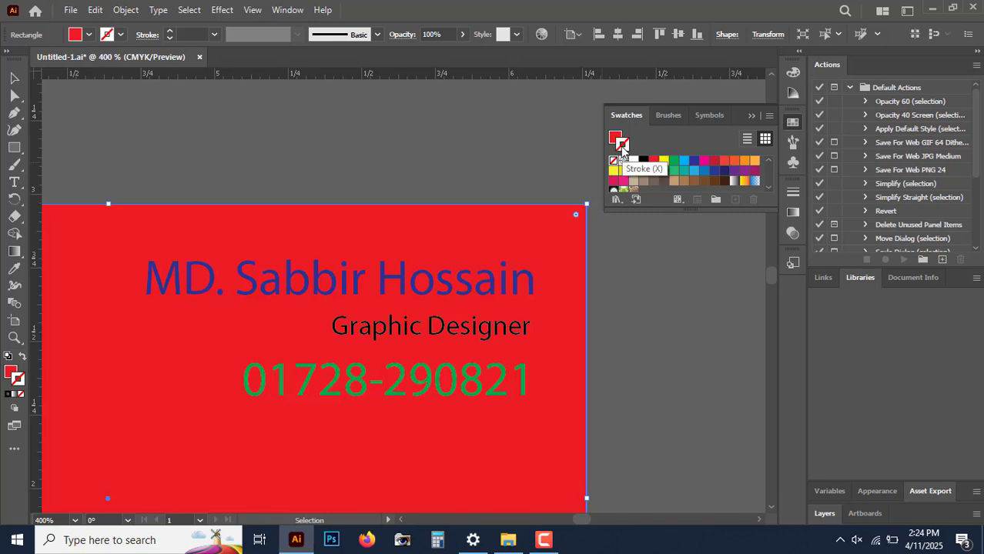
key(x)
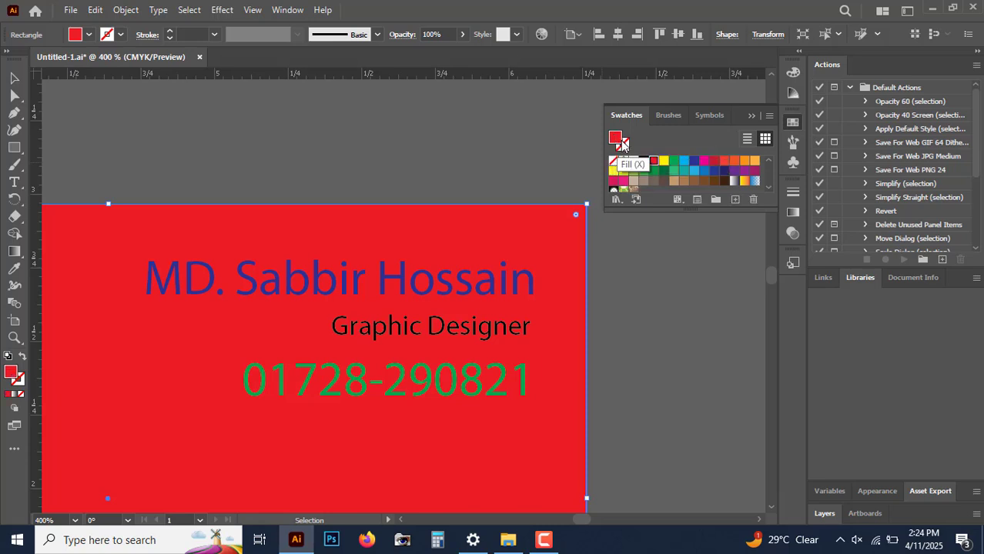
click(626, 149)
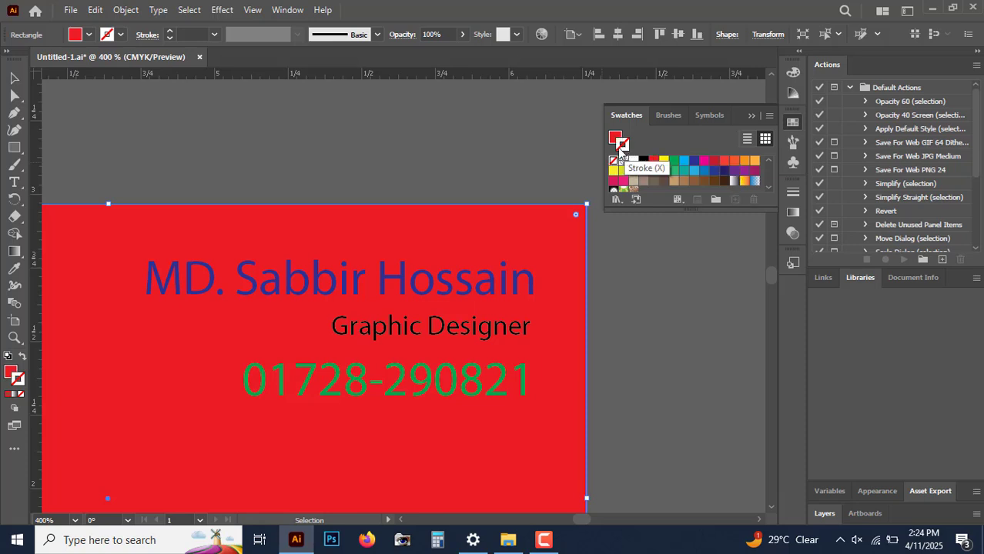
click(664, 163)
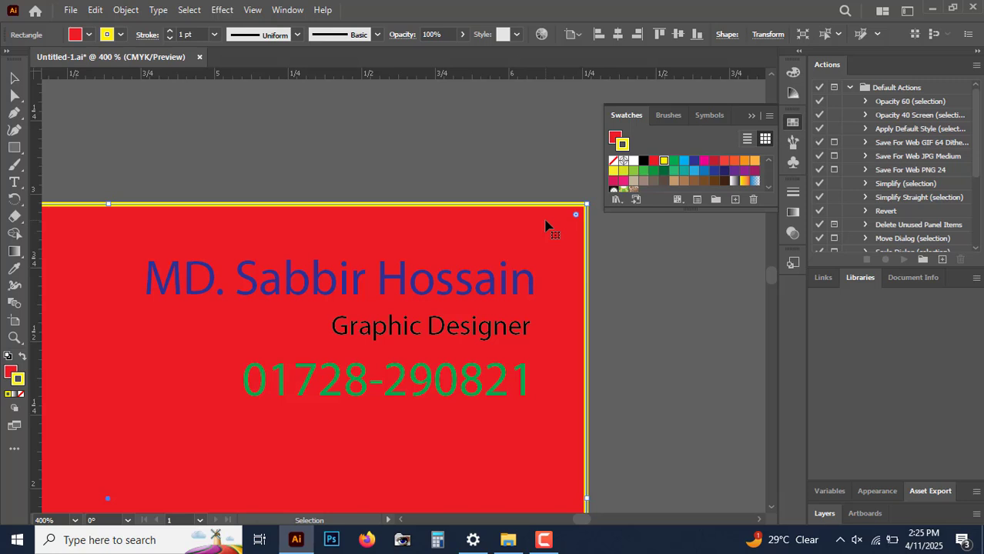
click(612, 162)
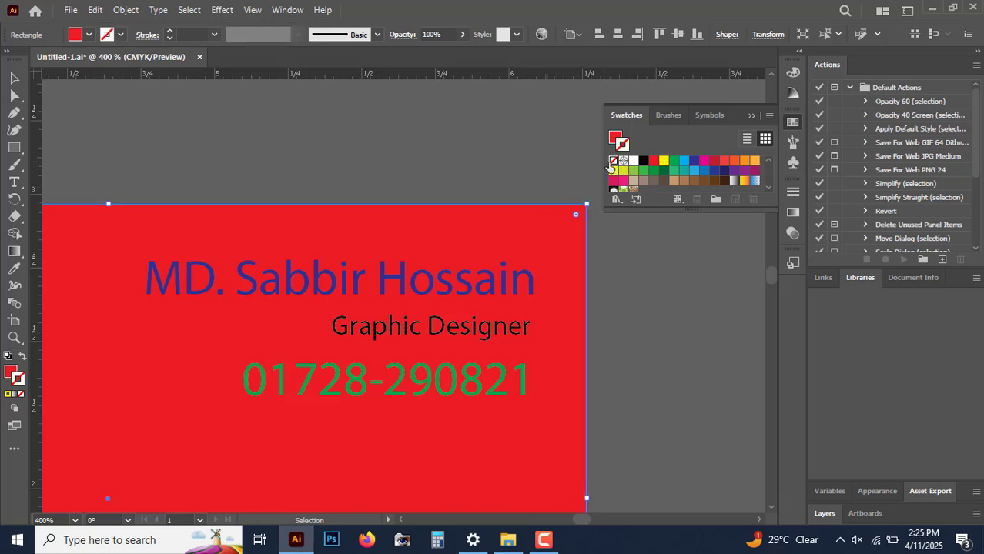
click(492, 182)
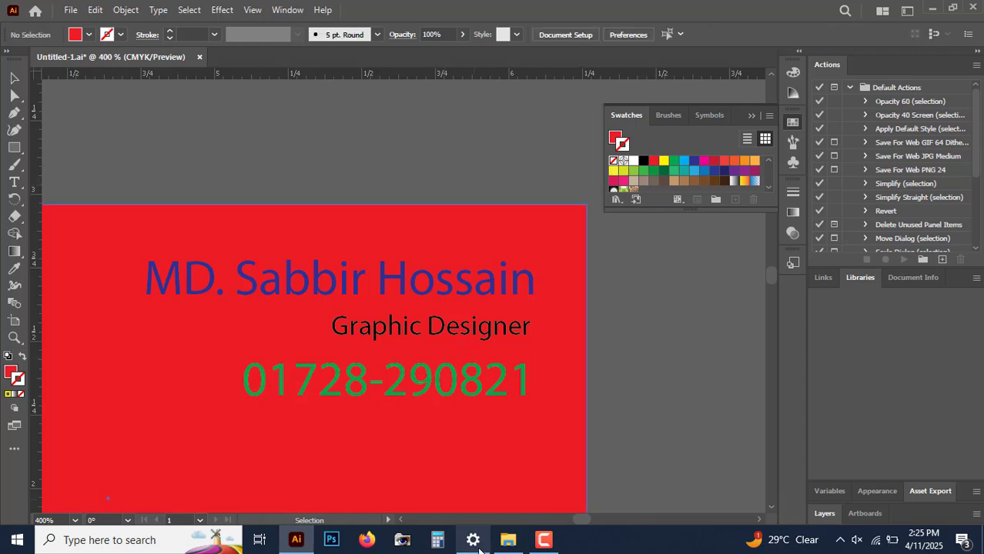
Step: Switch to File Explorer and create a new folder named Class 03 inside the course's Classes folder
click(511, 541)
click(406, 368)
key(alt+Up)
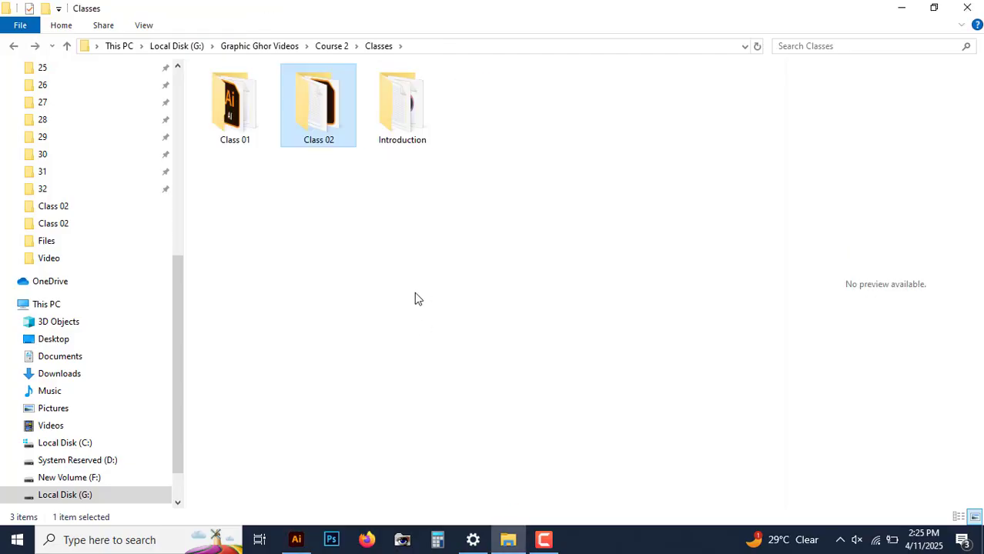
click(415, 298)
key(ctrl+shift+n)
text(las)
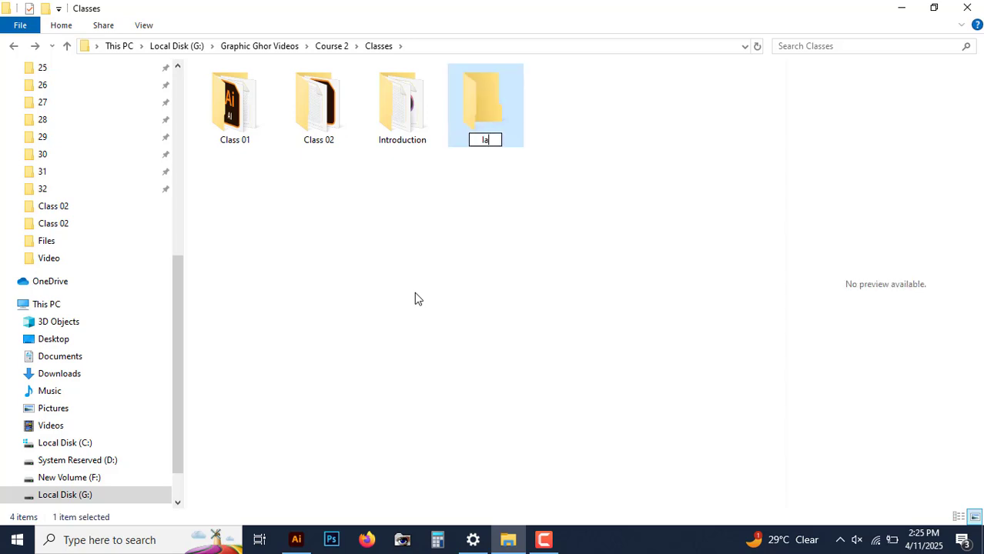
key(BackSpace)
key(BackSpace)
key(BackSpace)
text(Class 03)
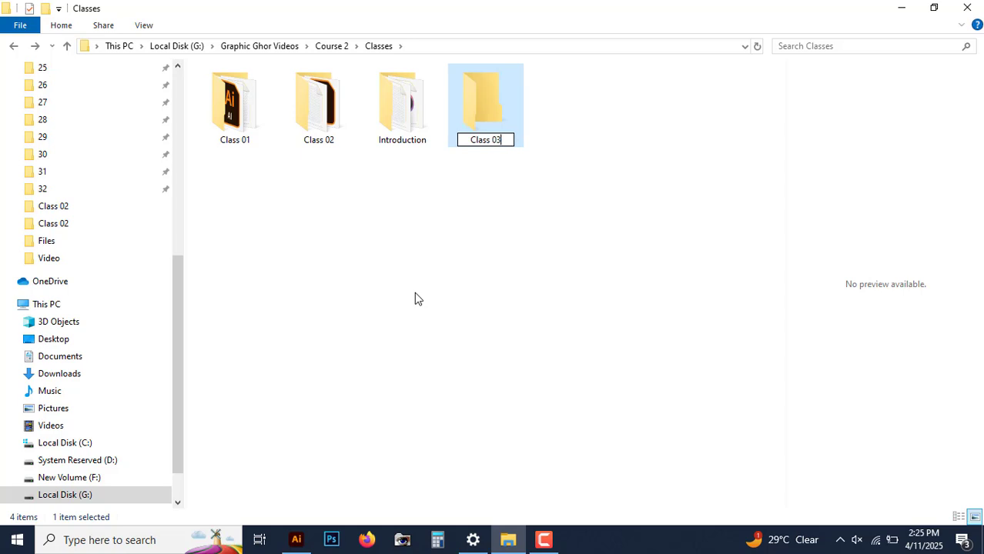
key(Return)
key(Return)
Step: Open the Class 03 folder and create a new text document in it
right_click(393, 290)
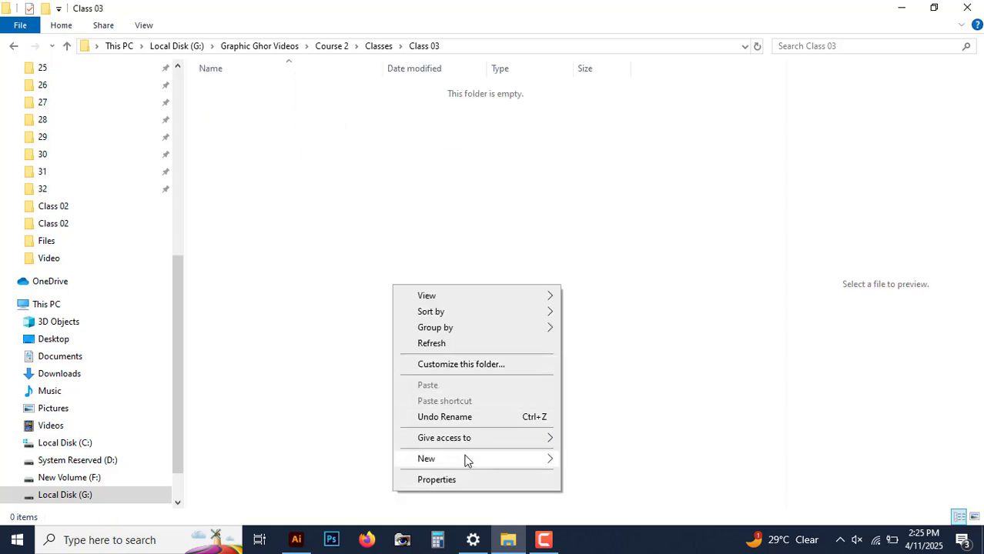
mouse_move(466, 459)
click(610, 426)
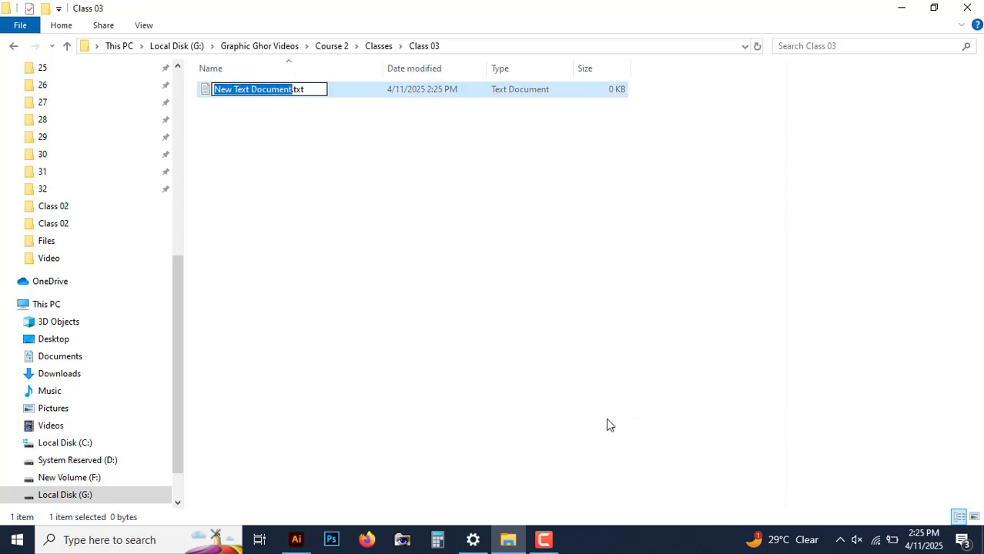
key(Return)
key(Return)
Step: Open the text document, write "01. Fill and Stroke", save it and minimize Notepad
text(01)
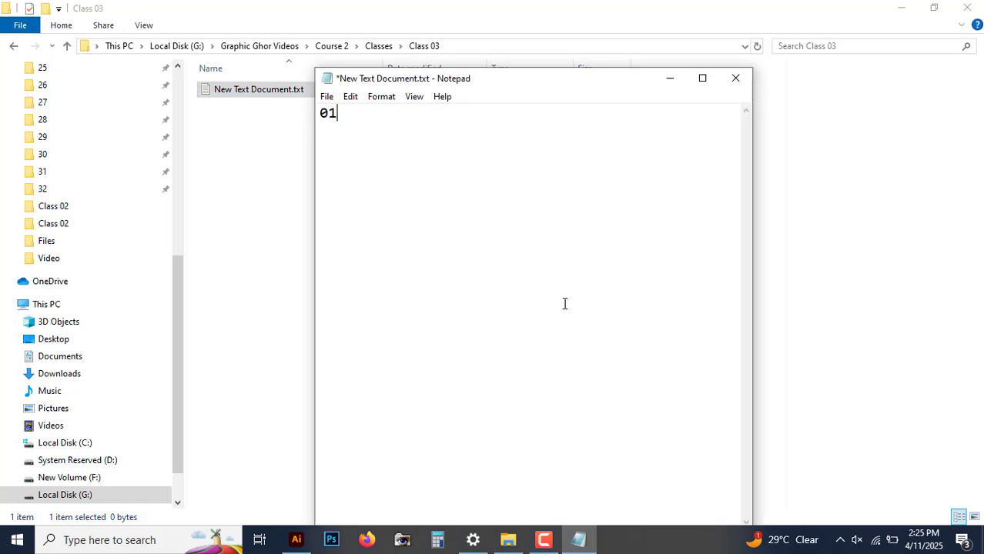
text(. Fill and Stro)
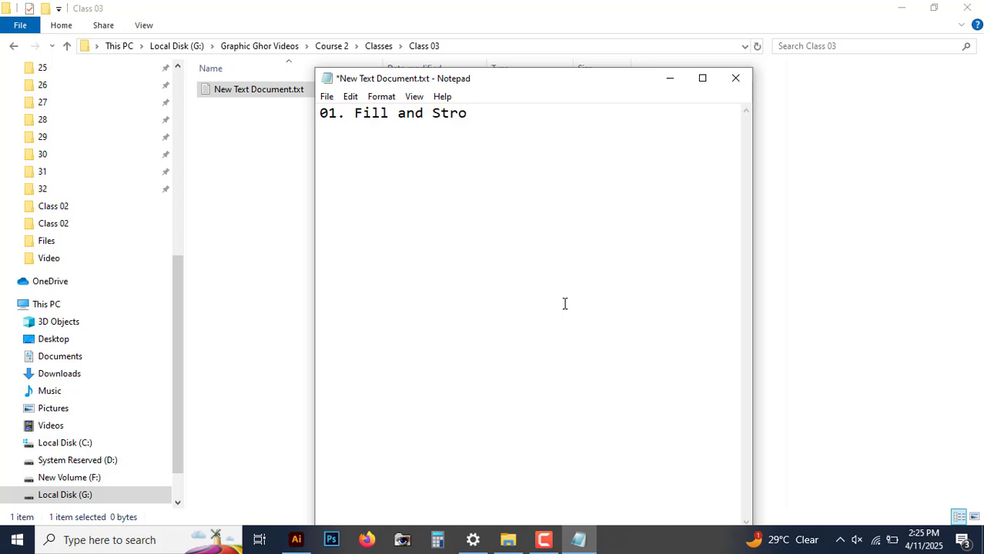
text(ke)
key(ctrl+s)
click(670, 78)
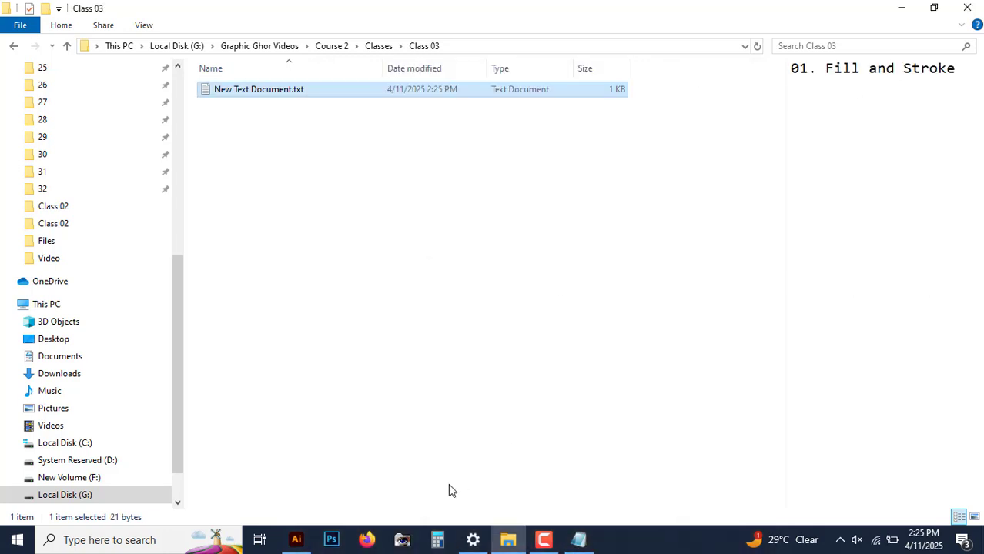
Step: Return to Illustrator and change the business card background rectangle's fill to the dark blue swatch
click(296, 540)
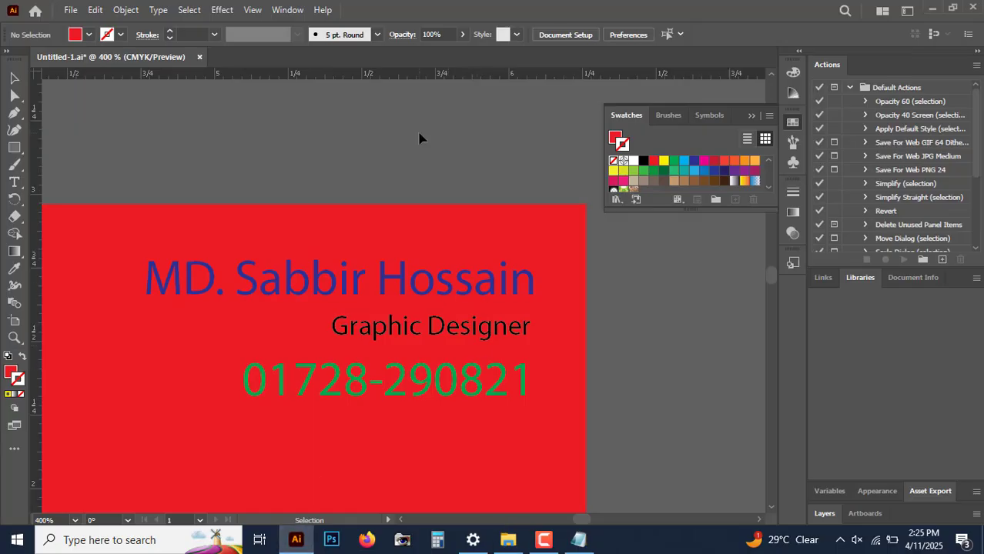
key(ctrl+minus)
key(ctrl+minus)
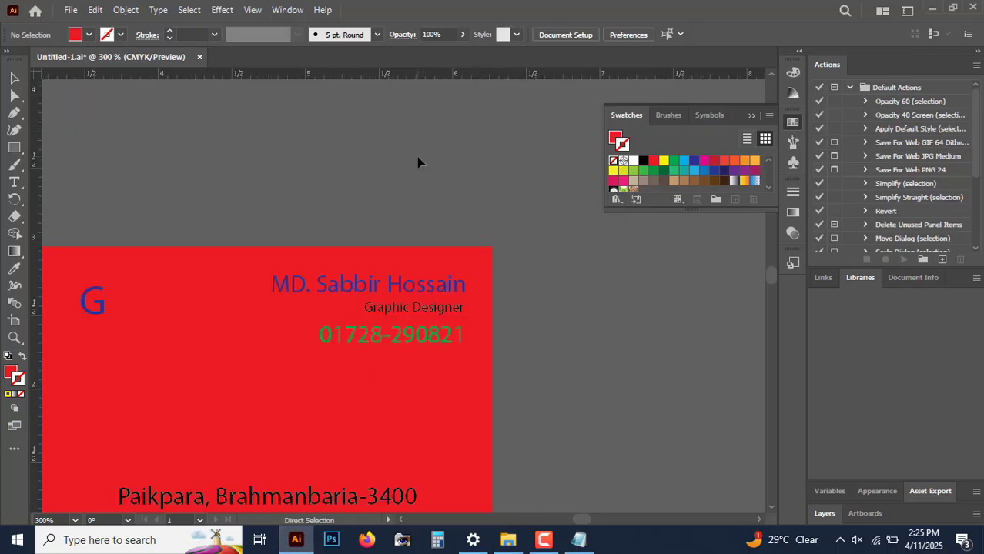
drag(297, 255, 462, 163)
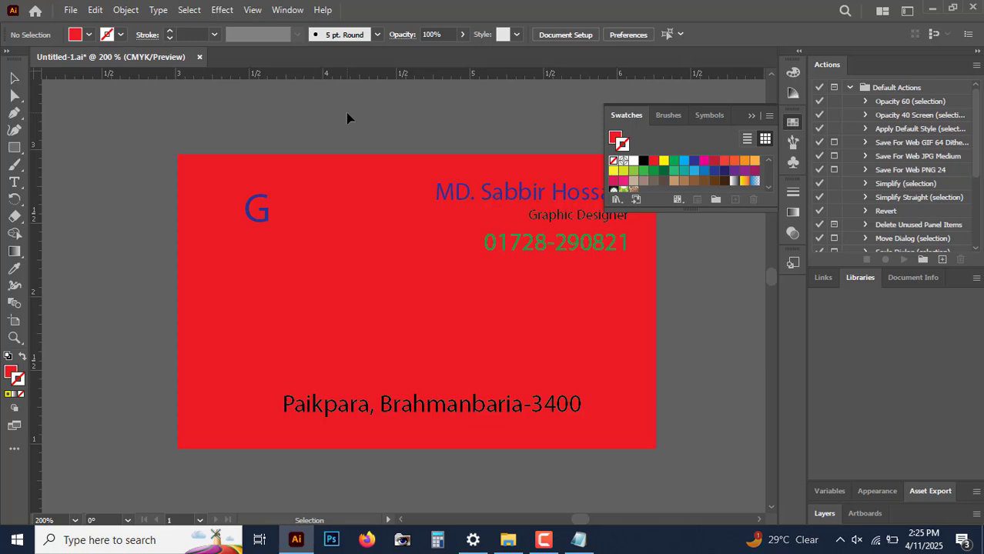
click(351, 179)
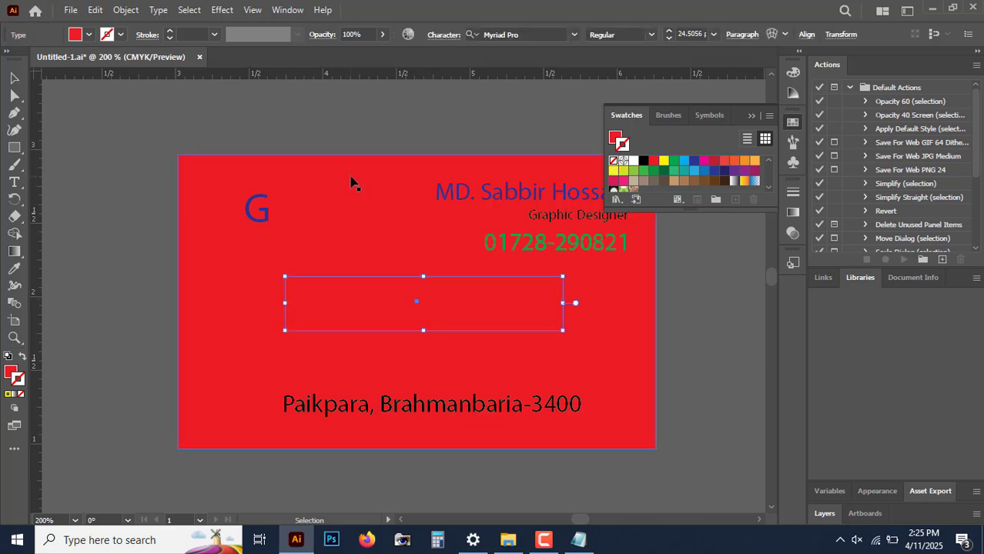
click(361, 244)
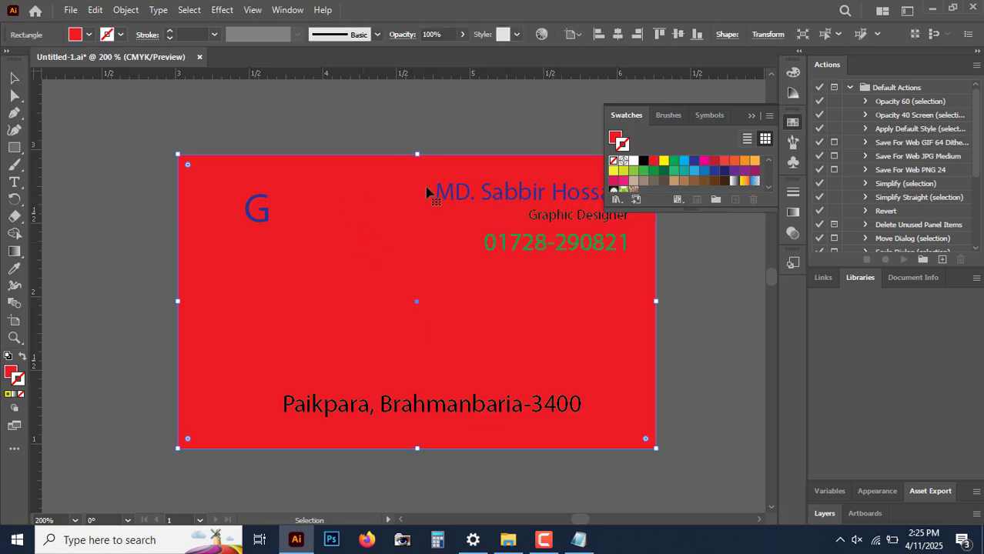
click(615, 140)
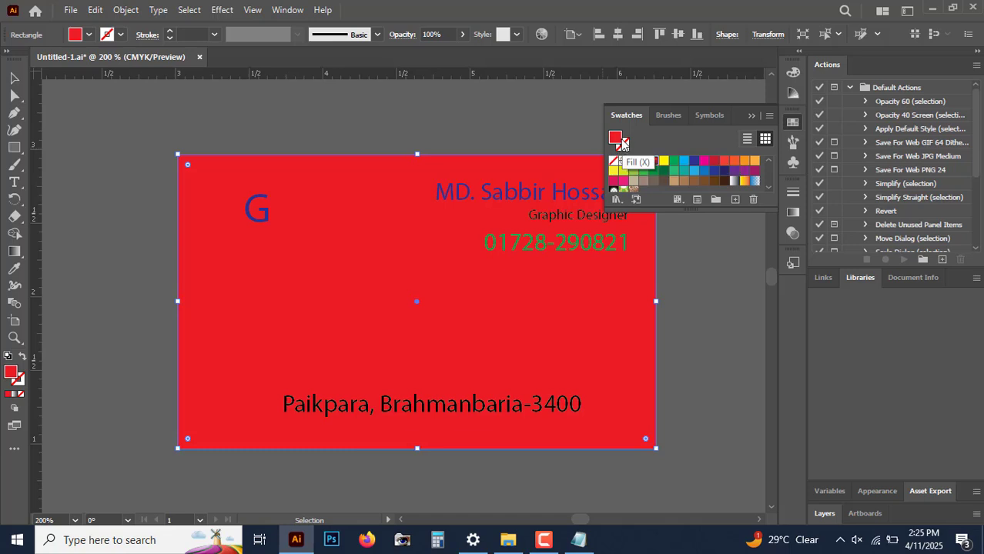
click(694, 161)
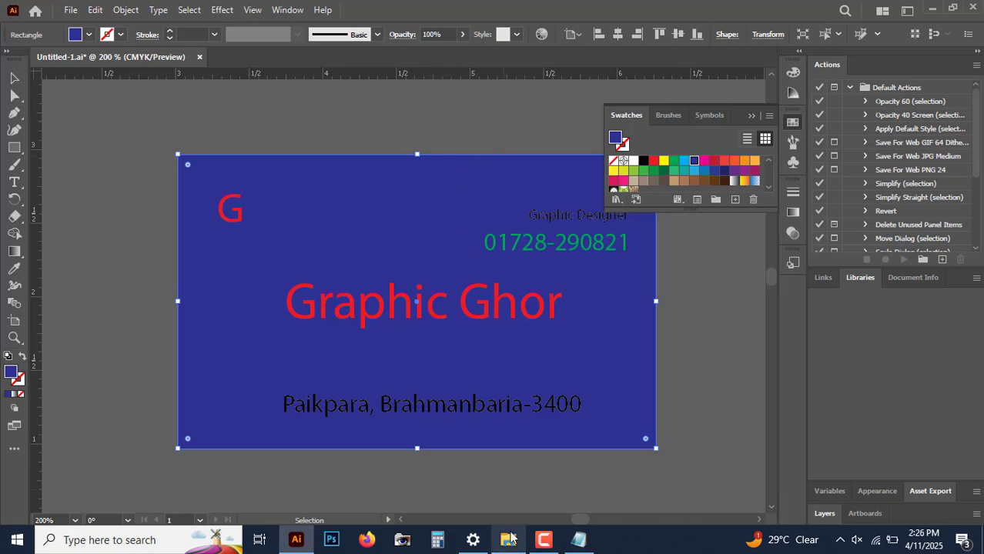
Step: Select the Graphic Ghor text and the G letter on the card to check them
mouse_move(511, 538)
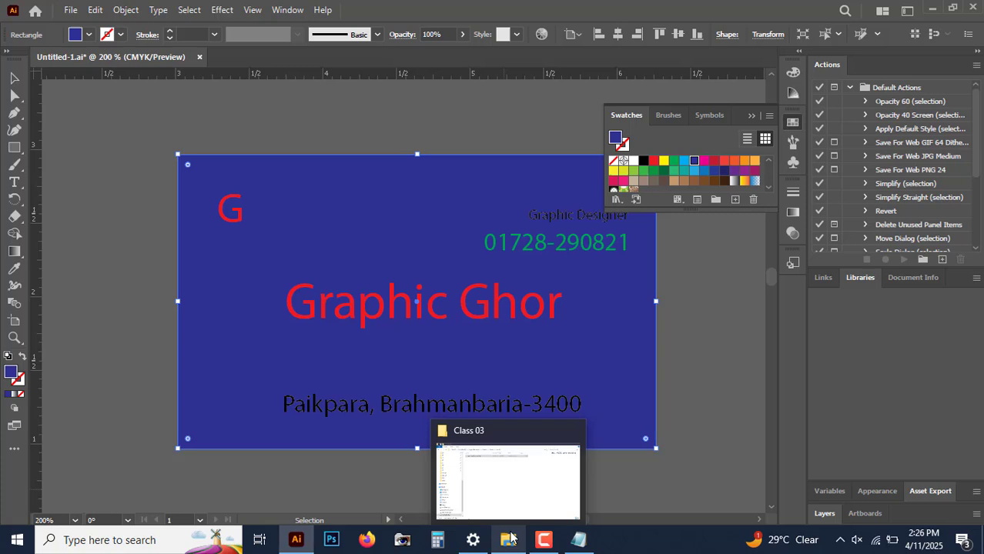
click(706, 327)
click(428, 301)
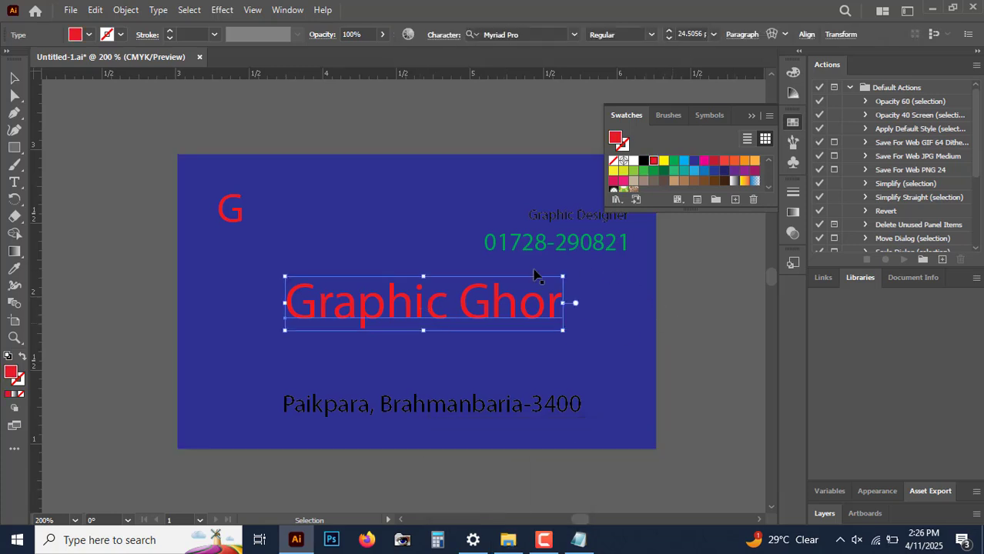
click(244, 221)
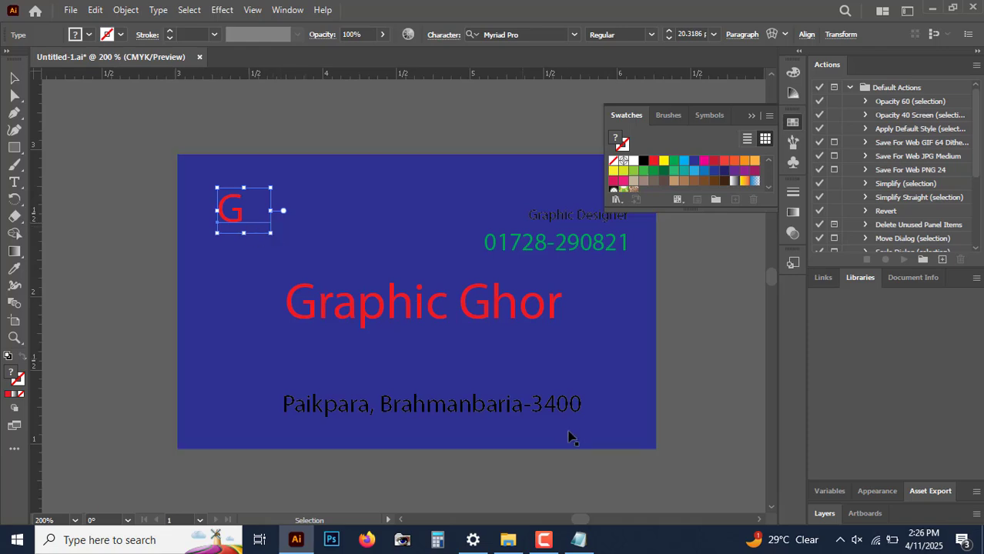
Step: Open Logo.ai from the Course 2 Files folder in Illustrator
click(508, 539)
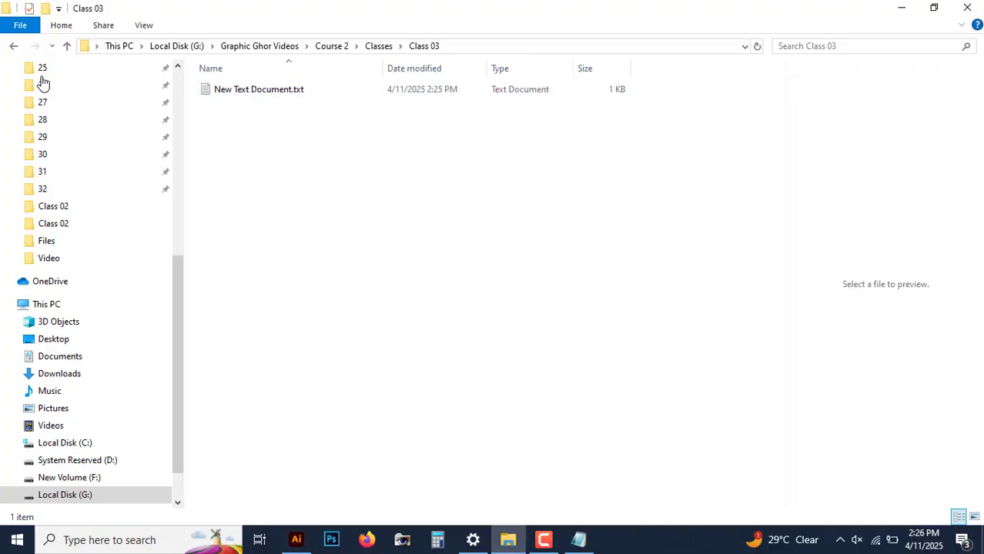
click(68, 48)
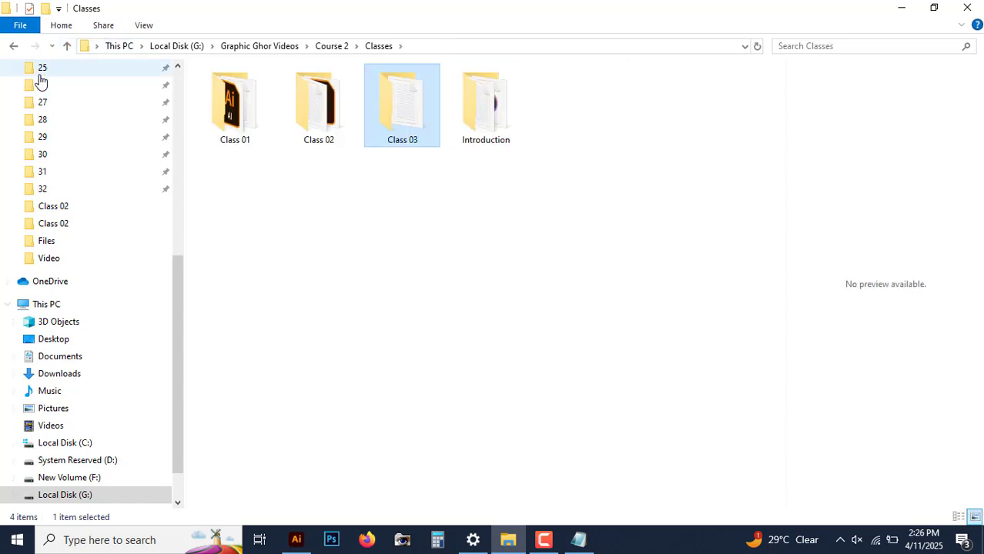
click(70, 46)
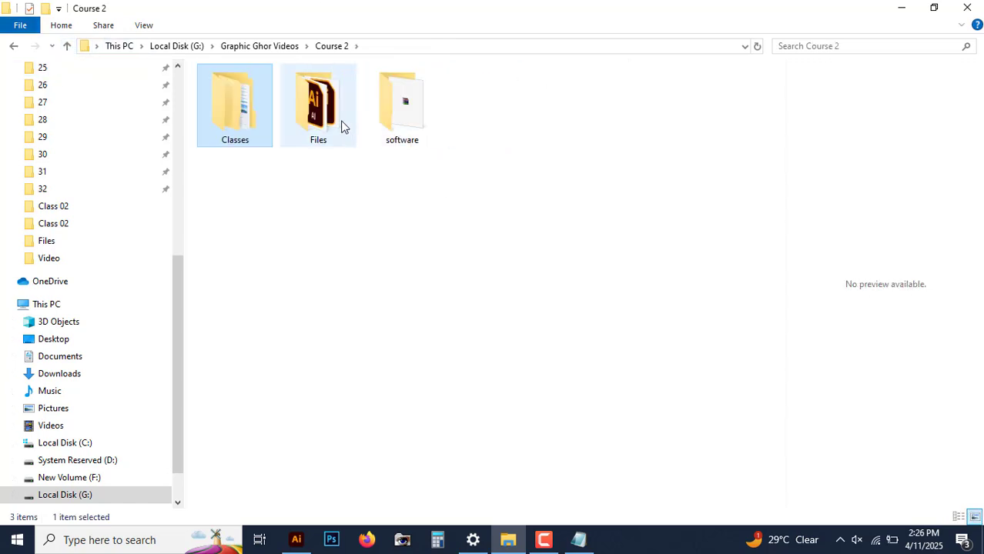
double_click(344, 128)
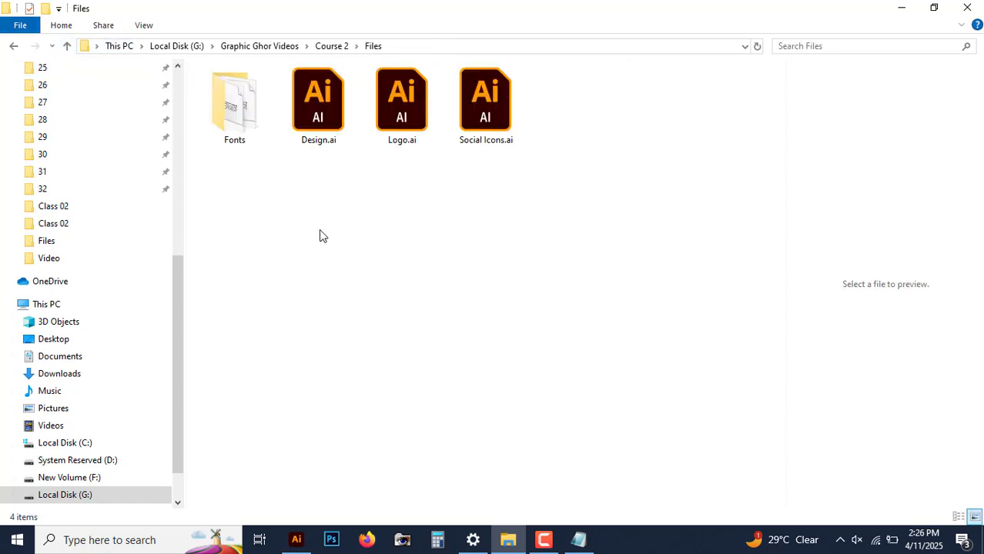
click(415, 124)
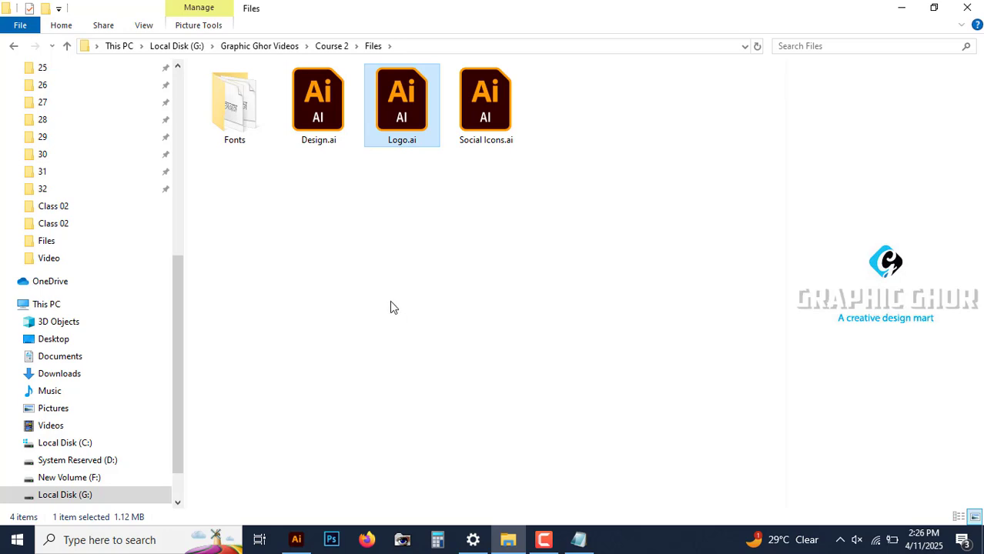
double_click(405, 117)
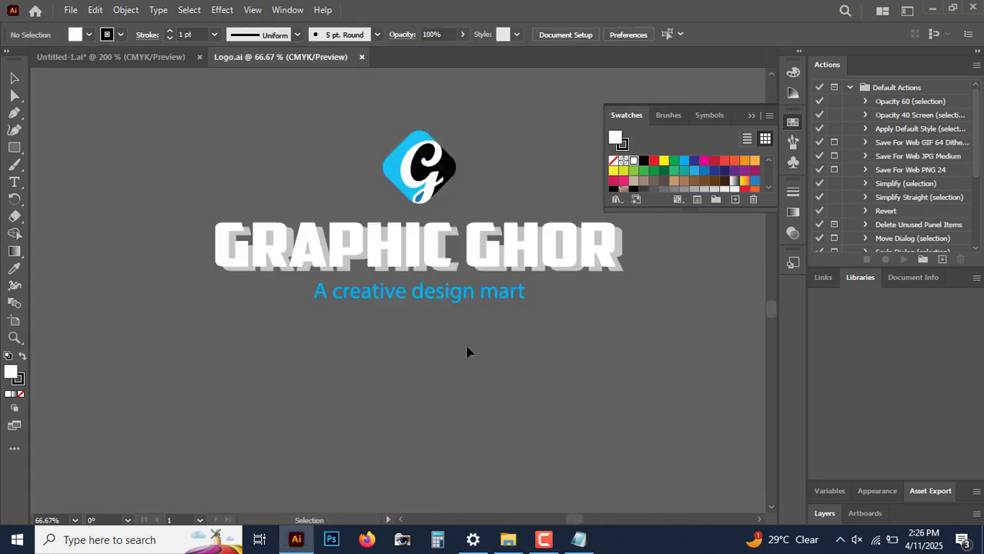
Step: Inspect the logo's parts by selecting the icon, title, its shadow and tagline in turn, then select the whole logo
drag(448, 346, 505, 405)
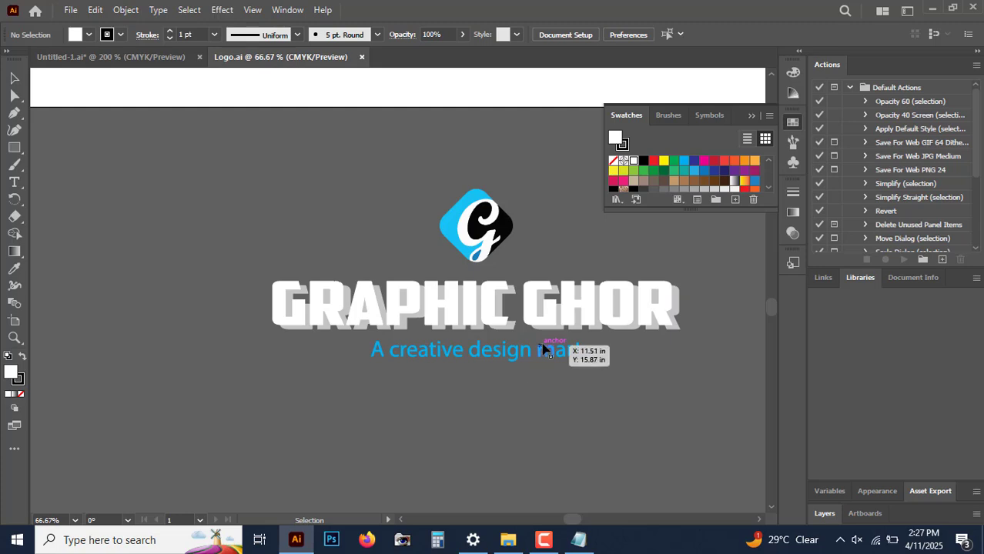
click(555, 308)
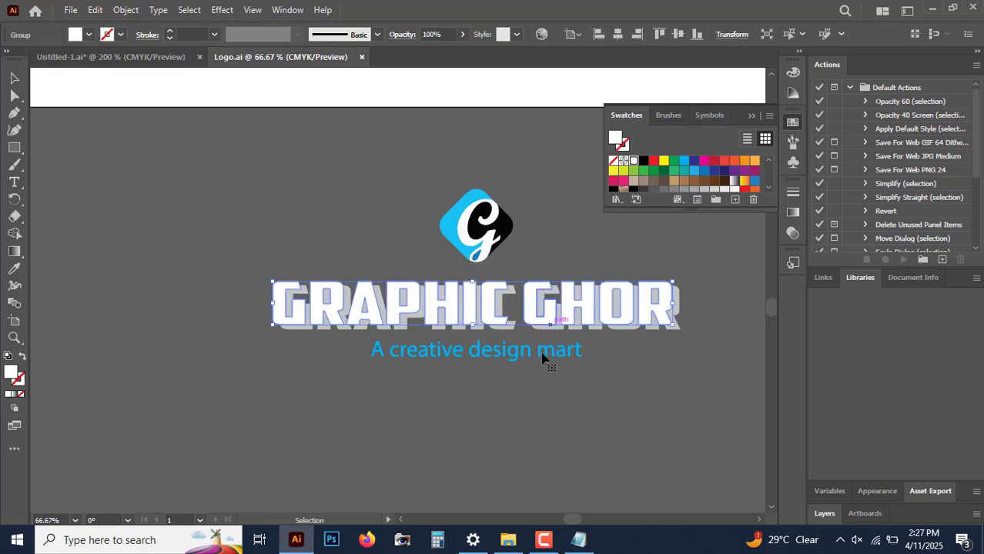
click(612, 417)
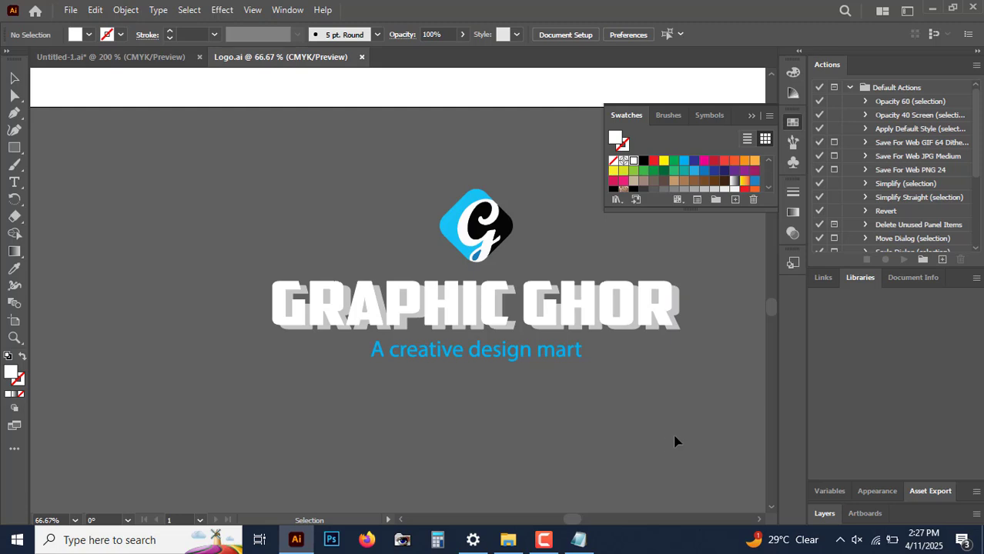
click(466, 223)
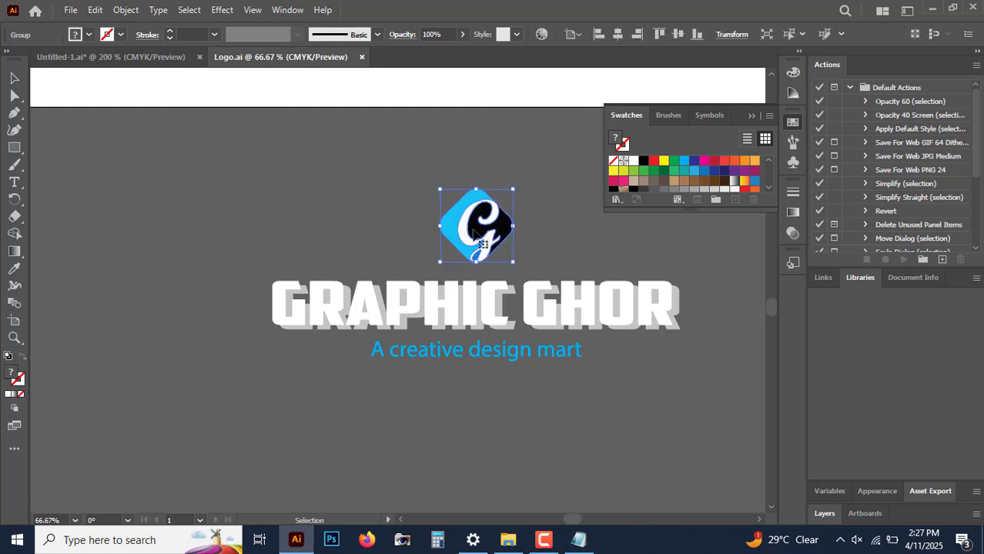
click(555, 236)
click(498, 231)
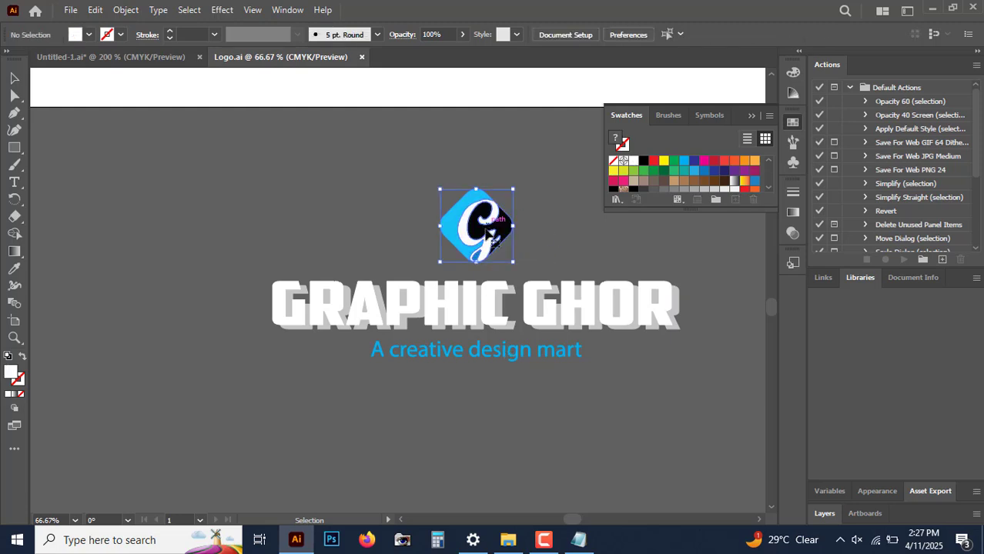
click(487, 310)
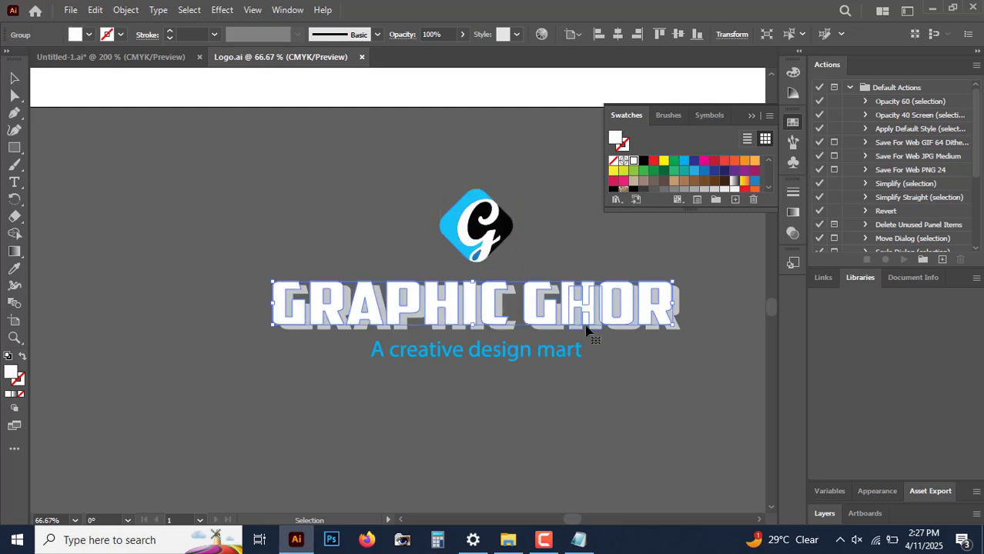
click(553, 331)
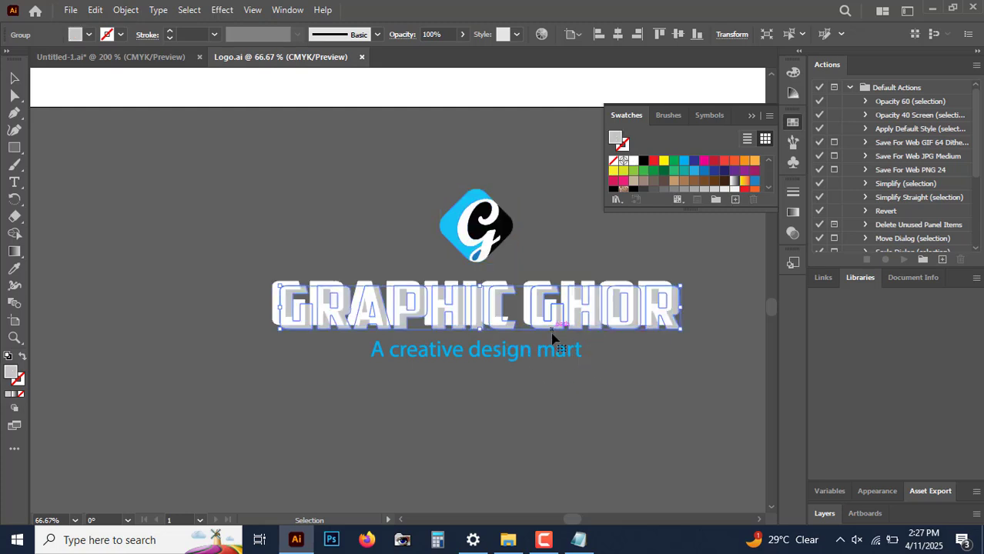
click(532, 405)
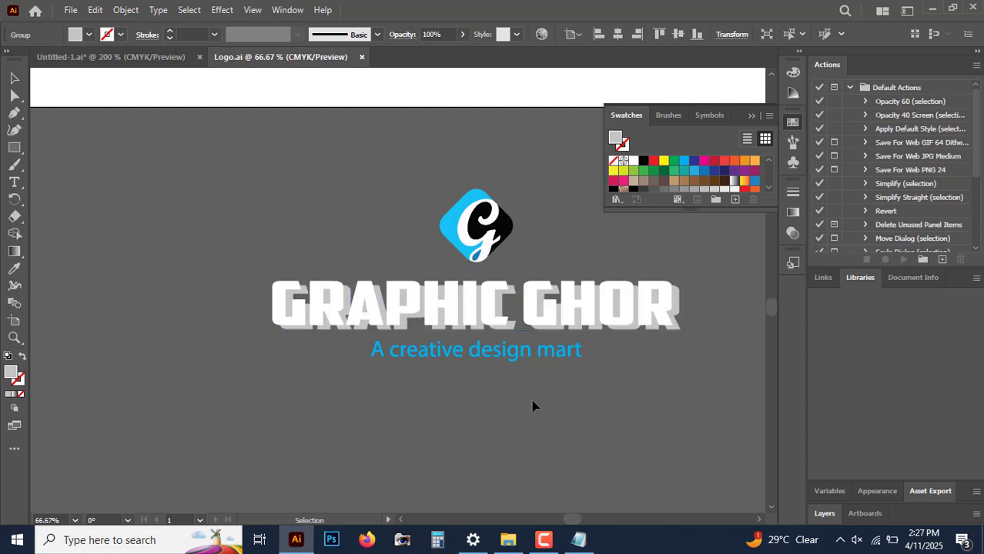
click(486, 360)
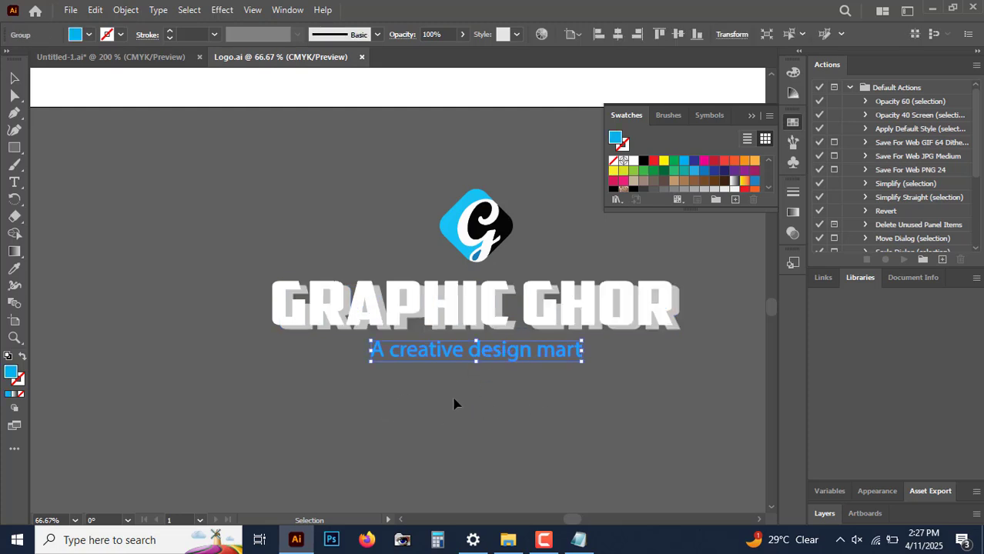
click(416, 420)
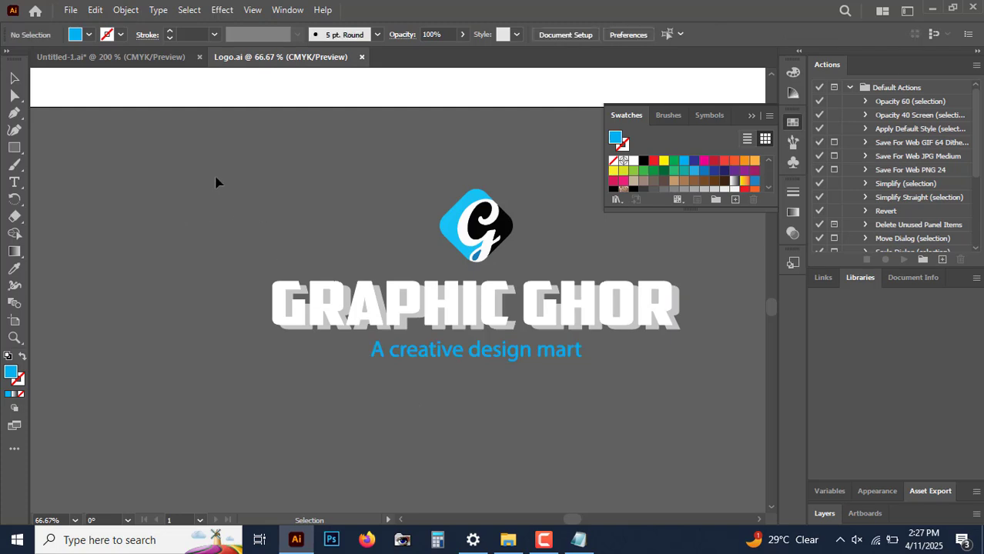
drag(157, 136, 736, 407)
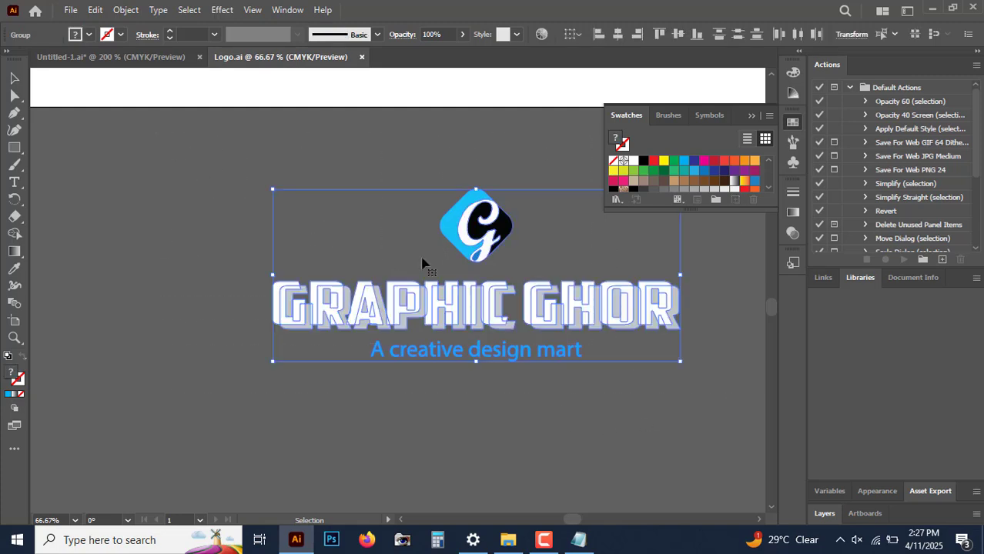
Step: Select the whole logo with the Selection and Direct Selection tools to check its parts, then deselect
click(297, 148)
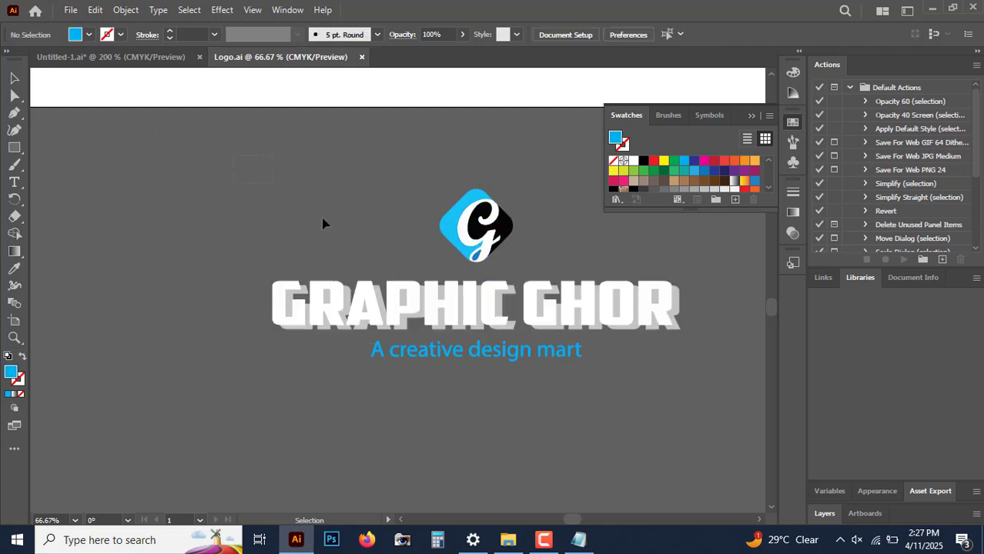
drag(557, 345, 667, 411)
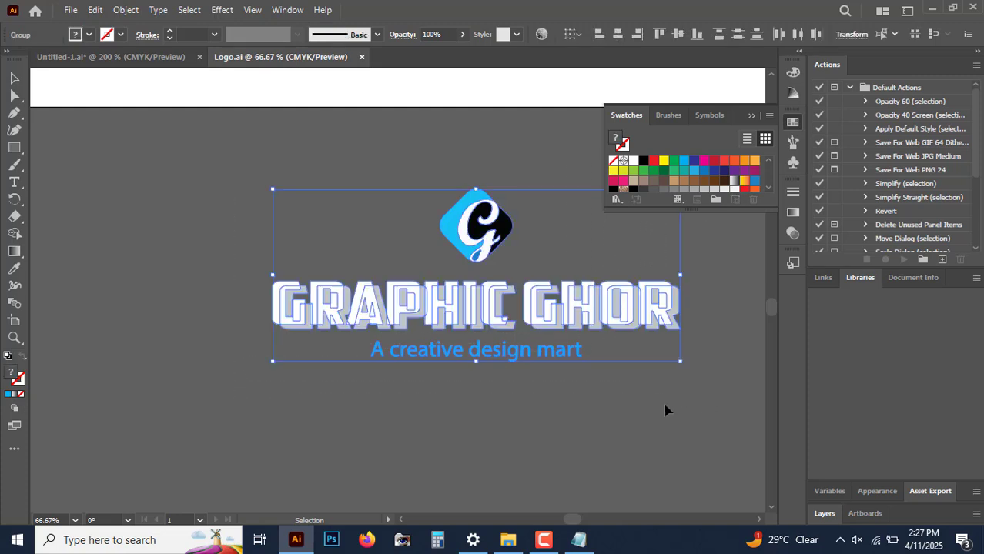
key(a)
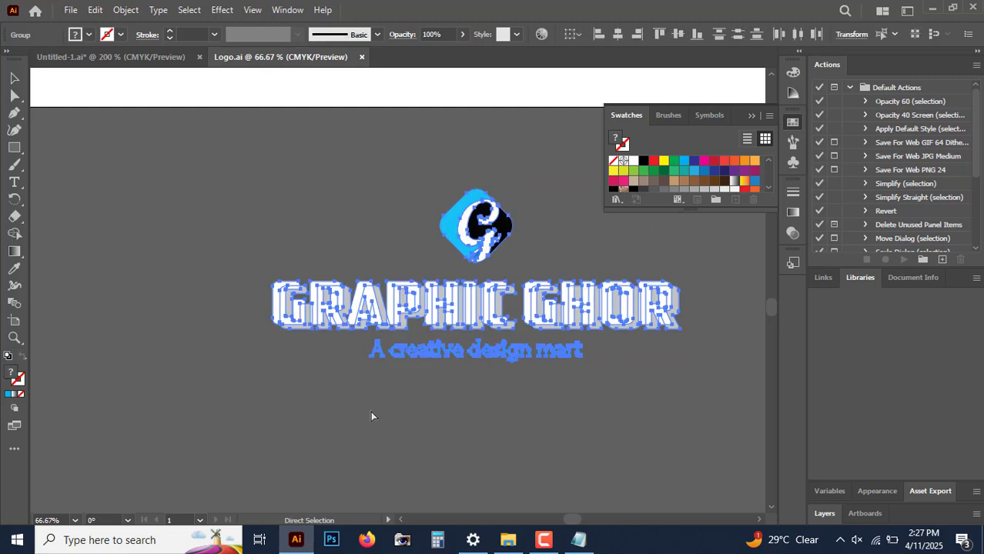
key(v)
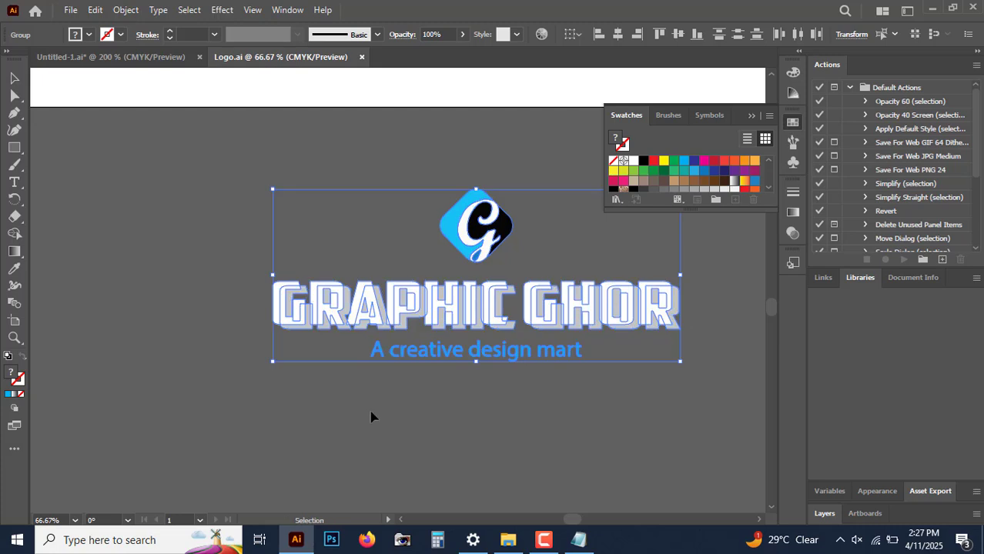
click(173, 200)
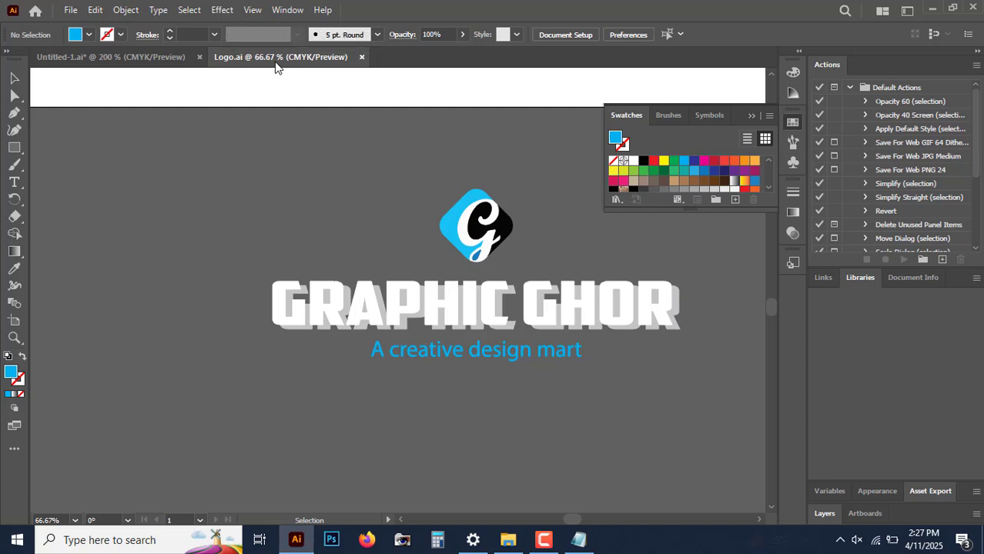
Step: Switch to the business card document, paste the copied logo and move it beside the card
click(143, 62)
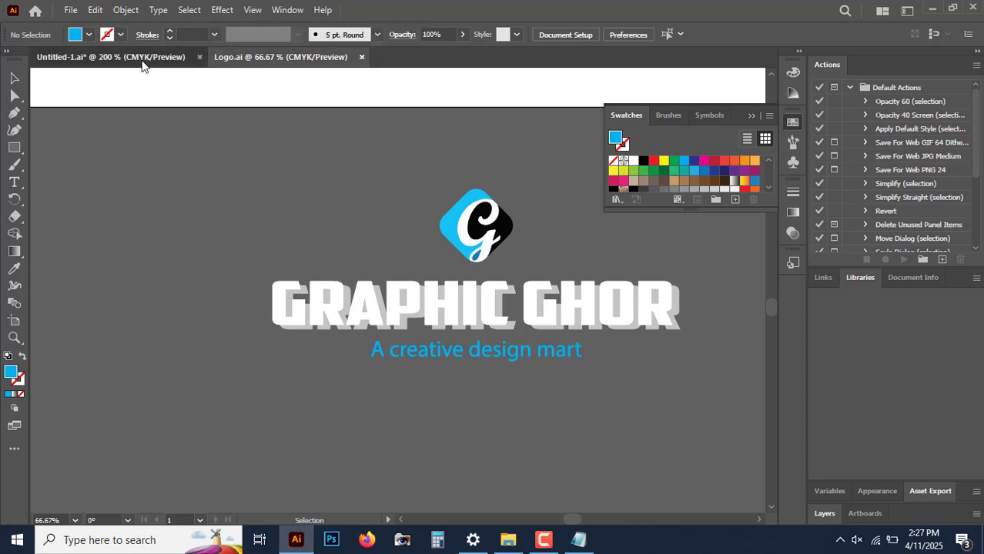
key(space)
drag(519, 362, 505, 253)
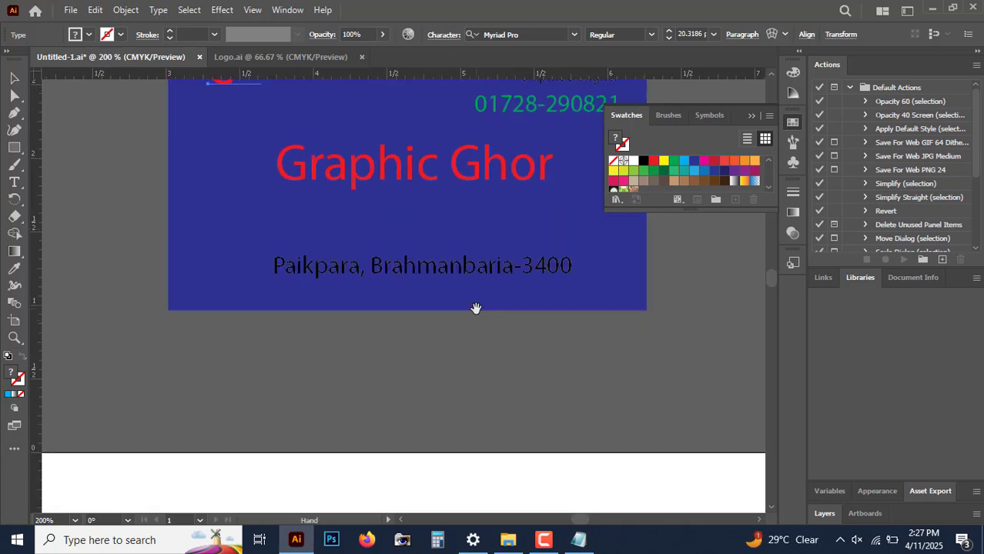
drag(474, 254, 490, 439)
drag(484, 286, 492, 426)
drag(443, 176, 445, 244)
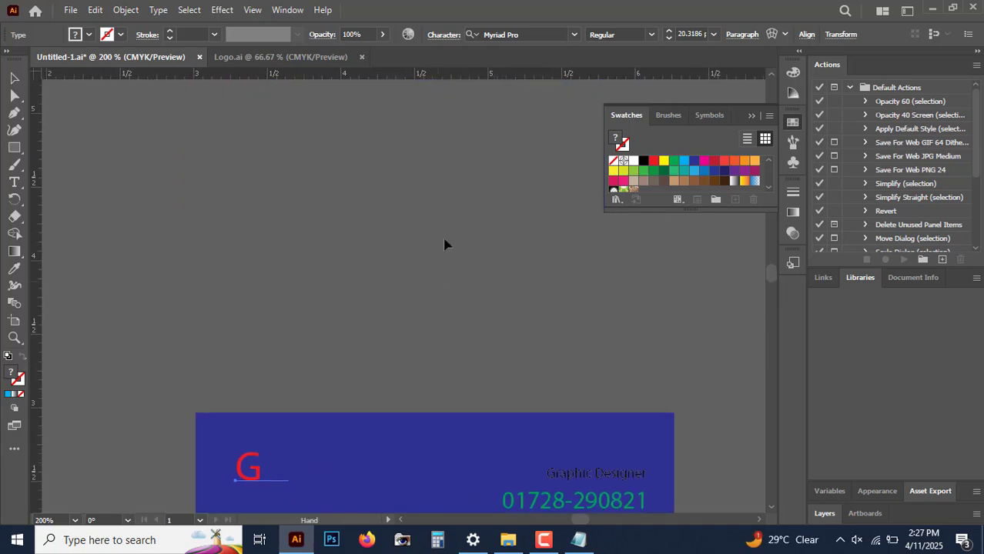
click(446, 233)
key(ctrl+v)
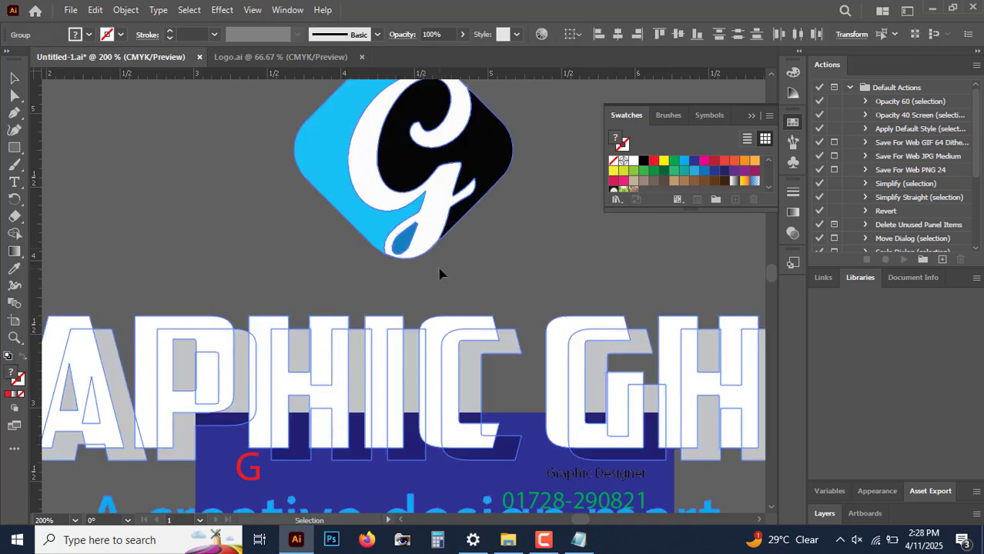
key(ctrl+minus)
key(ctrl+minus)
key(ctrl+minus)
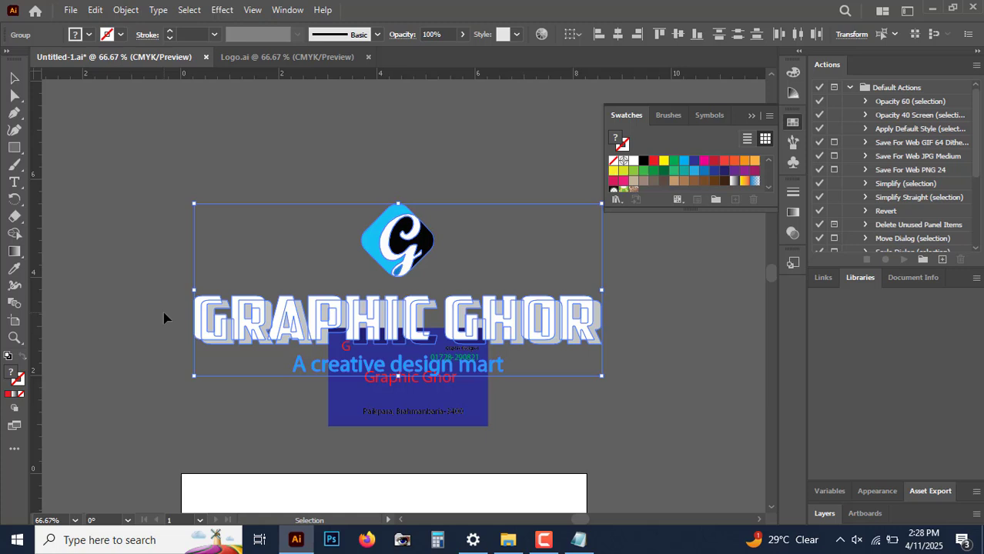
drag(194, 204, 493, 330)
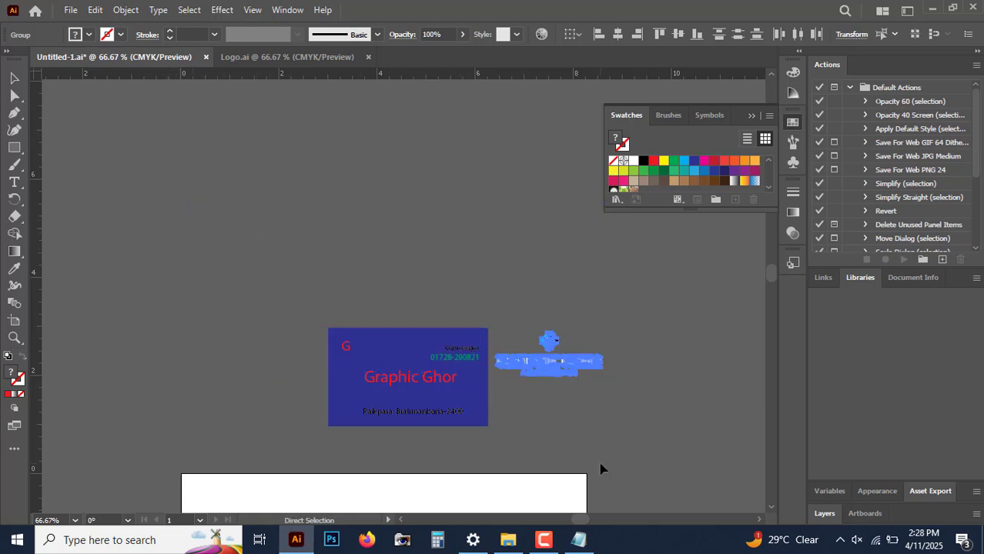
Step: Delete the Graphic Ghor text and the red G letter from the business card
key(ctrl+equal)
key(ctrl+equal)
key(space)
drag(387, 424, 473, 392)
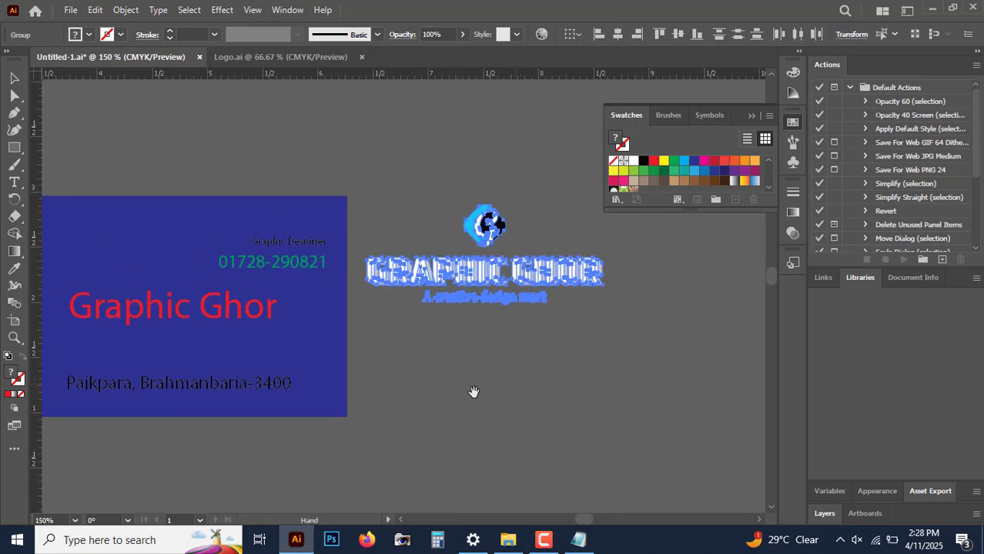
key(ctrl+equal)
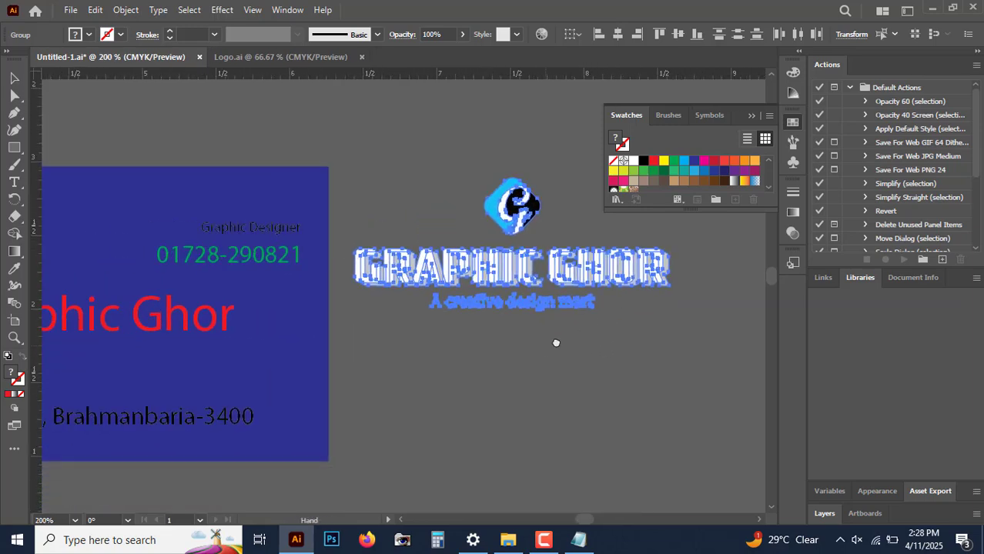
drag(555, 343, 654, 350)
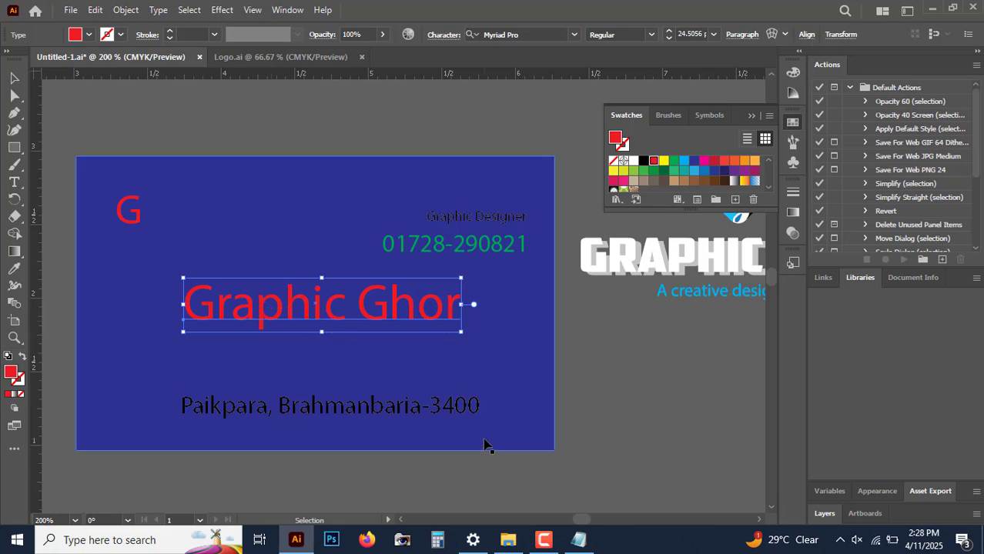
key(Delete)
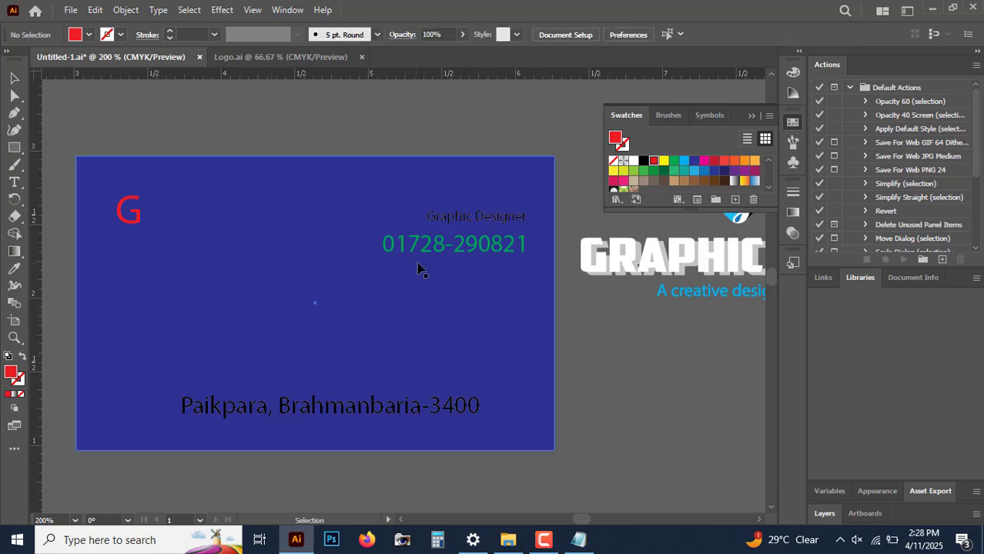
click(152, 222)
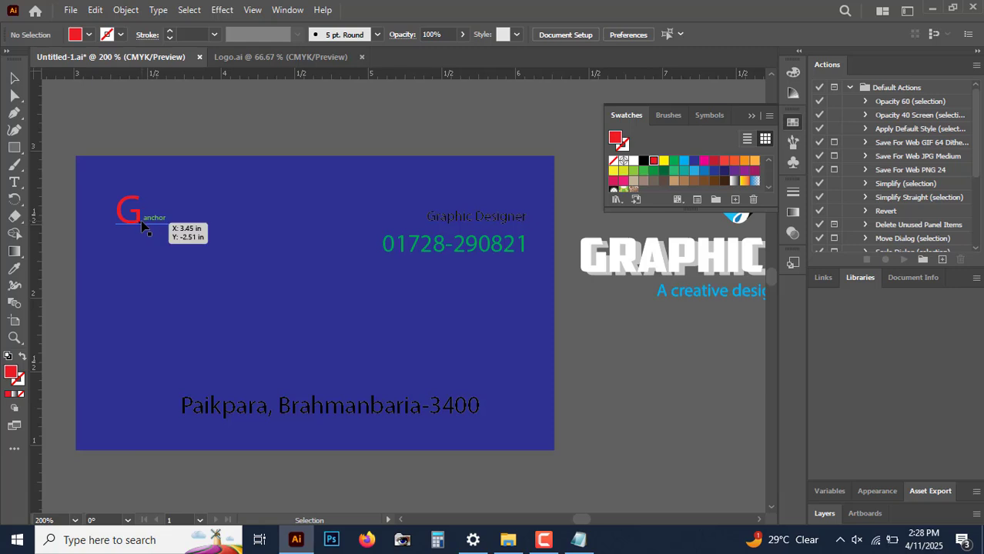
key(Delete)
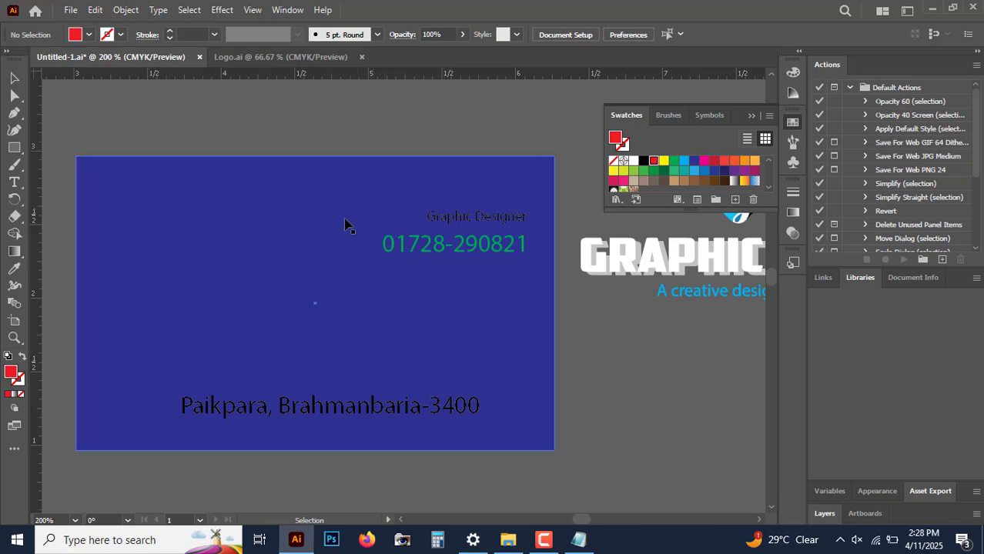
Step: Set the name, job title and phone number text on the card to the white swatch
click(456, 201)
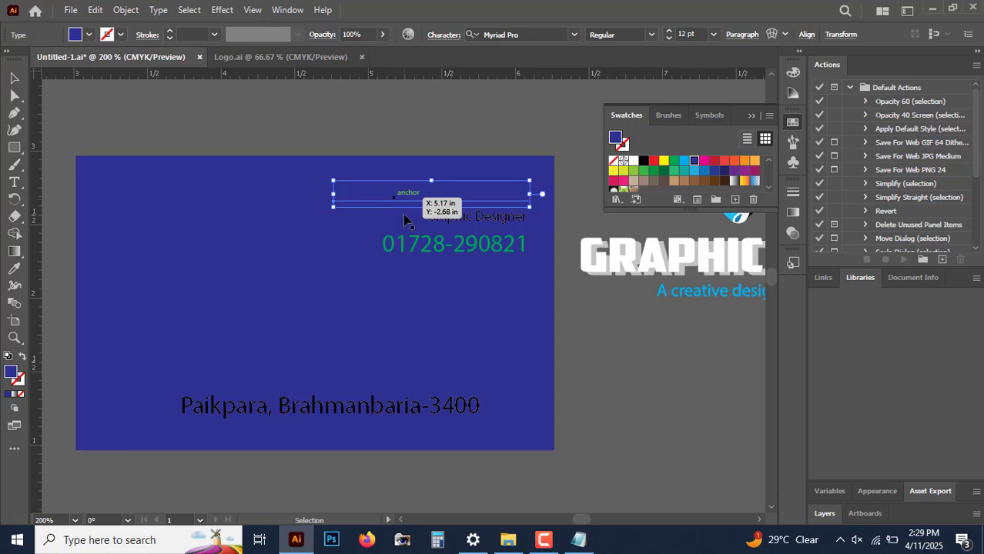
click(634, 160)
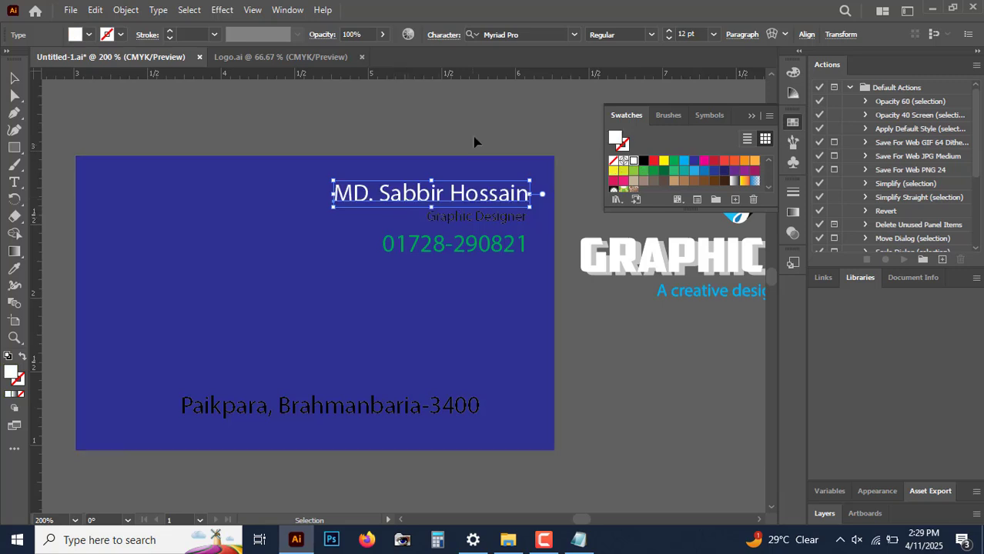
click(474, 139)
click(479, 223)
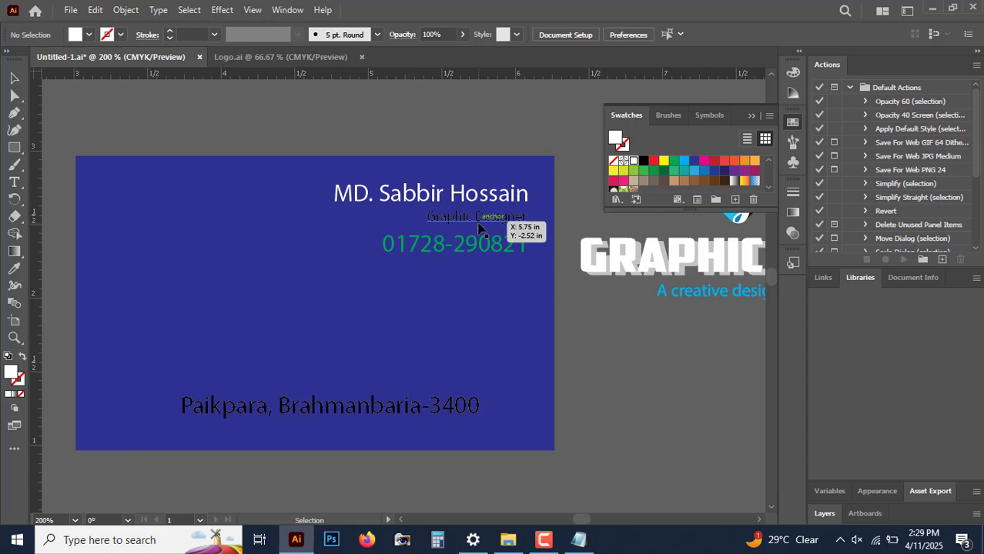
click(633, 162)
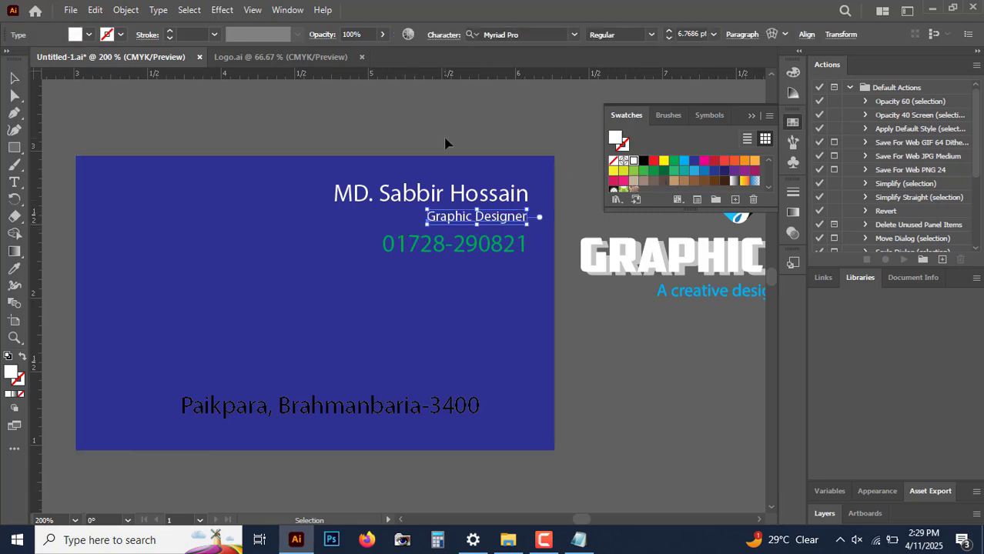
click(447, 144)
click(456, 250)
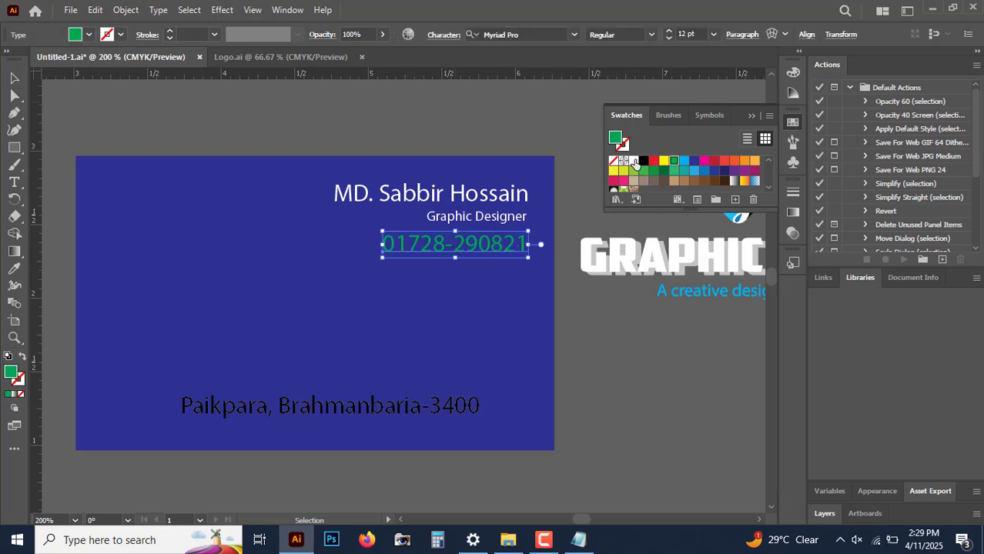
click(634, 162)
click(456, 136)
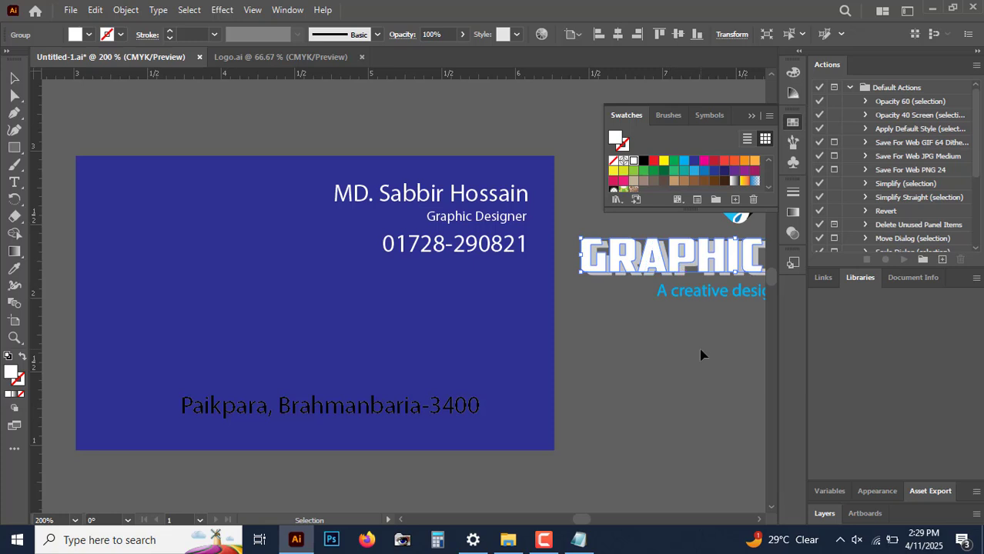
Step: Inspect the pasted logo by selecting the whole logo, its title and its tagline in turn
drag(752, 336, 535, 386)
mouse_move(702, 383)
mouse_down()
mouse_move(507, 280)
mouse_move(386, 195)
mouse_move(679, 378)
mouse_move(697, 399)
mouse_up()
click(359, 188)
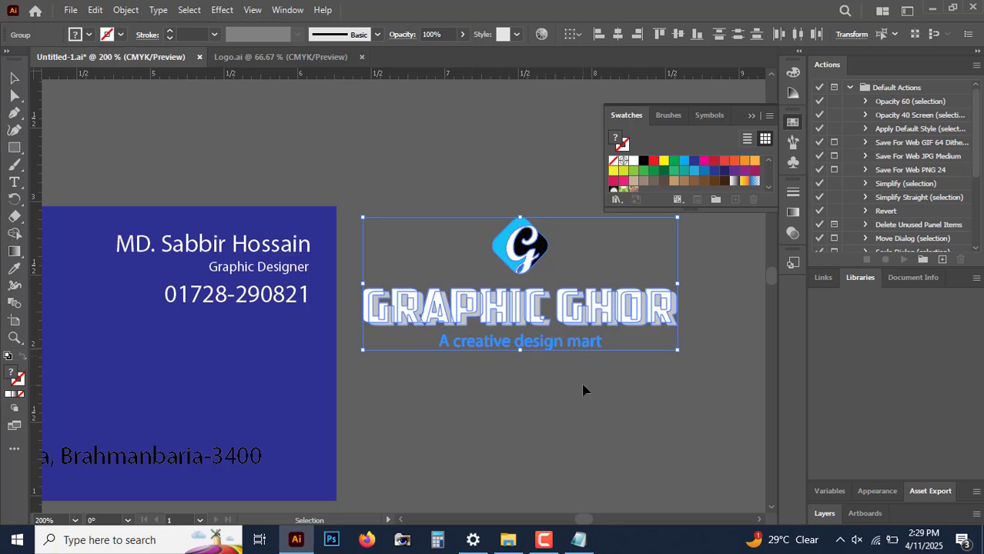
click(599, 405)
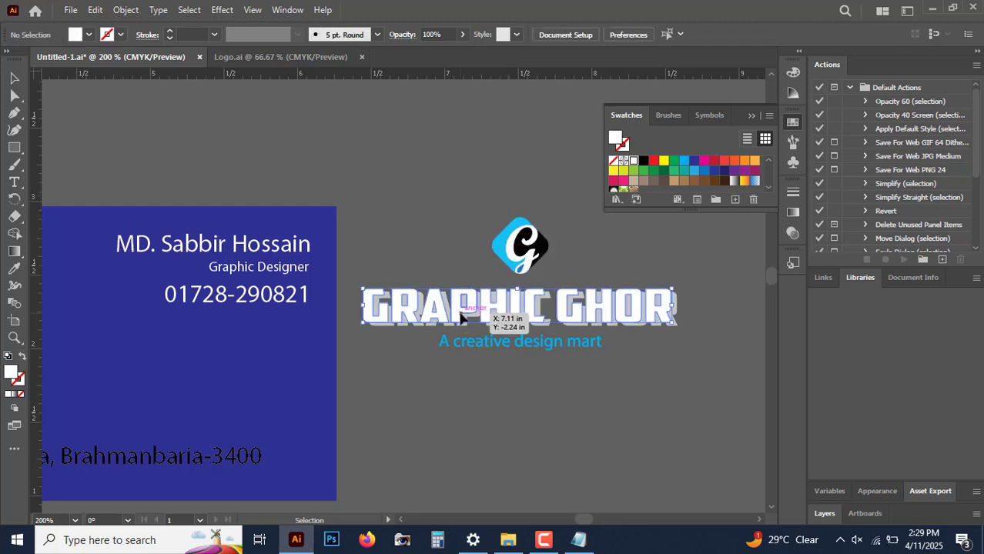
click(490, 321)
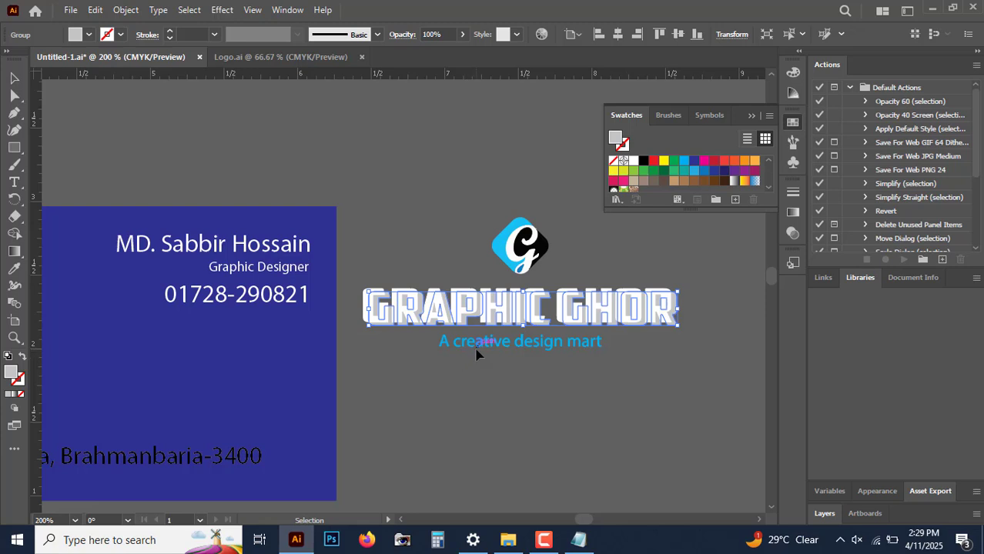
click(476, 348)
click(705, 401)
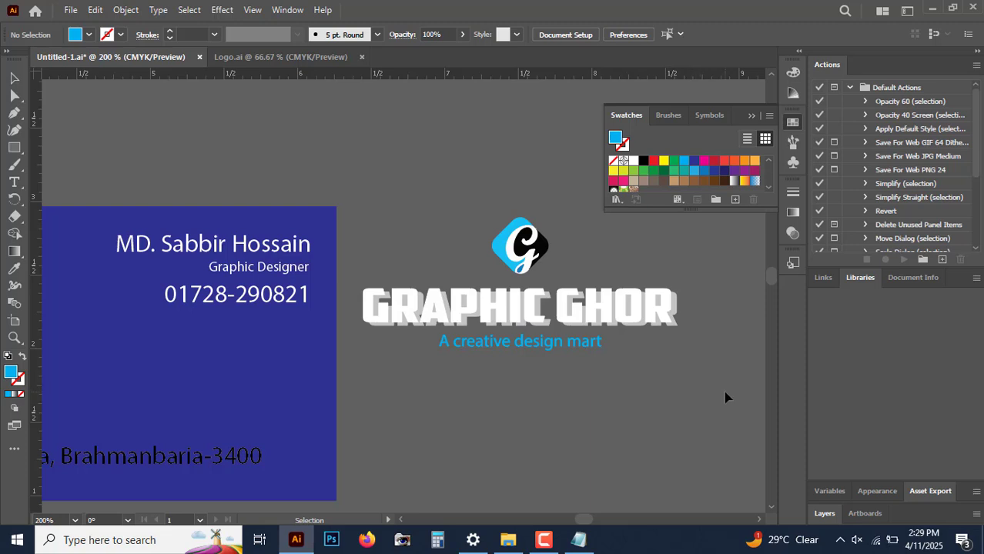
drag(725, 391, 377, 191)
click(447, 166)
click(528, 262)
click(533, 315)
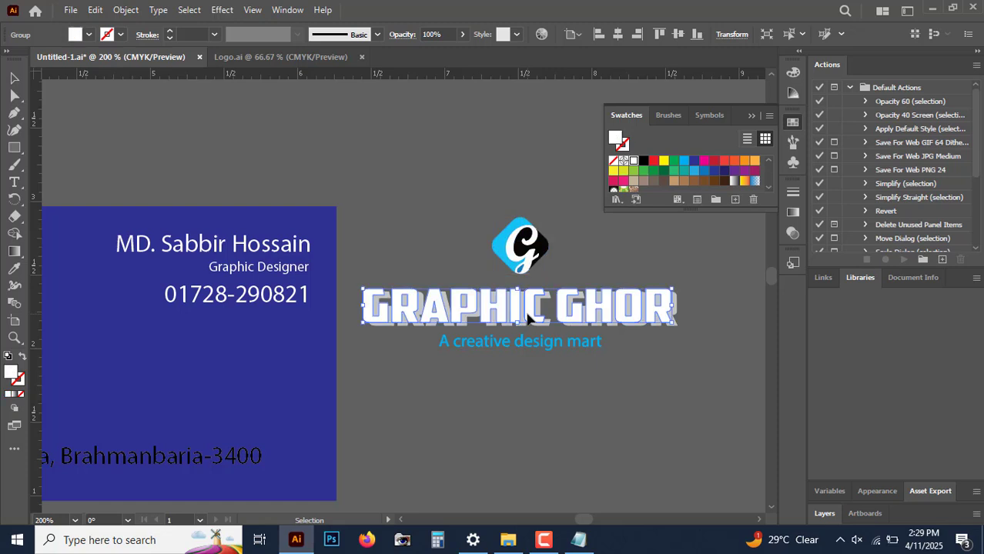
click(548, 340)
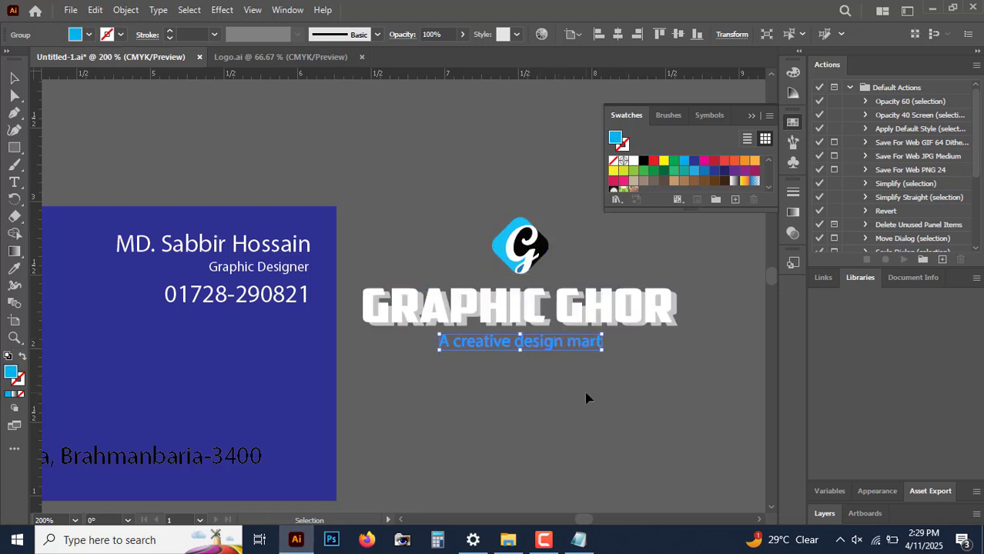
click(716, 400)
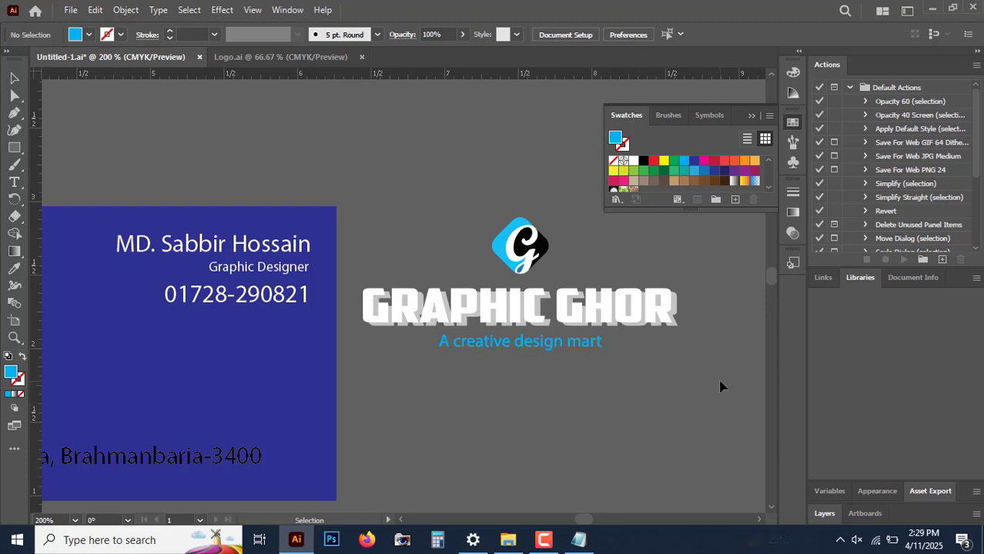
Step: Group all the logo's parts into one group, then reselect the logo to check the grouping
drag(375, 180, 404, 223)
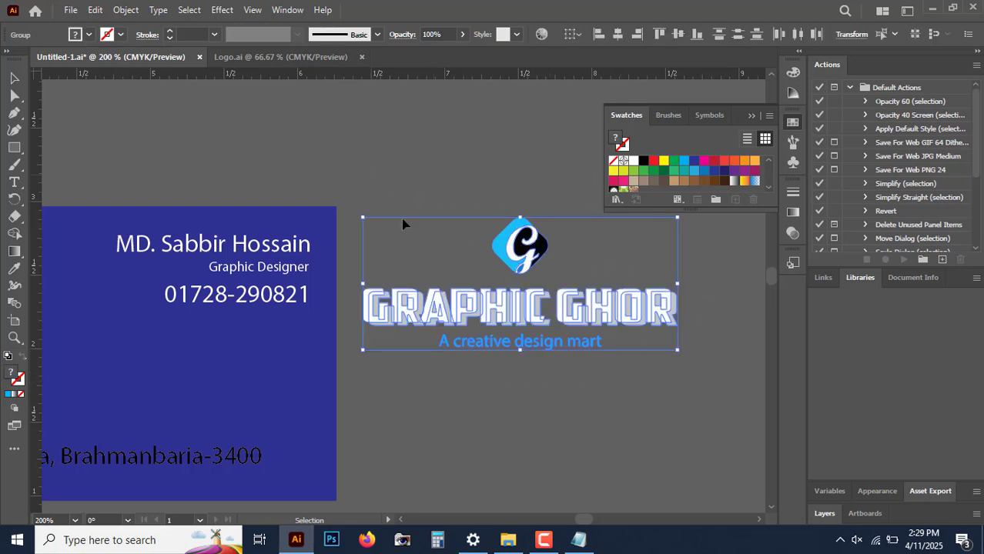
right_click(524, 221)
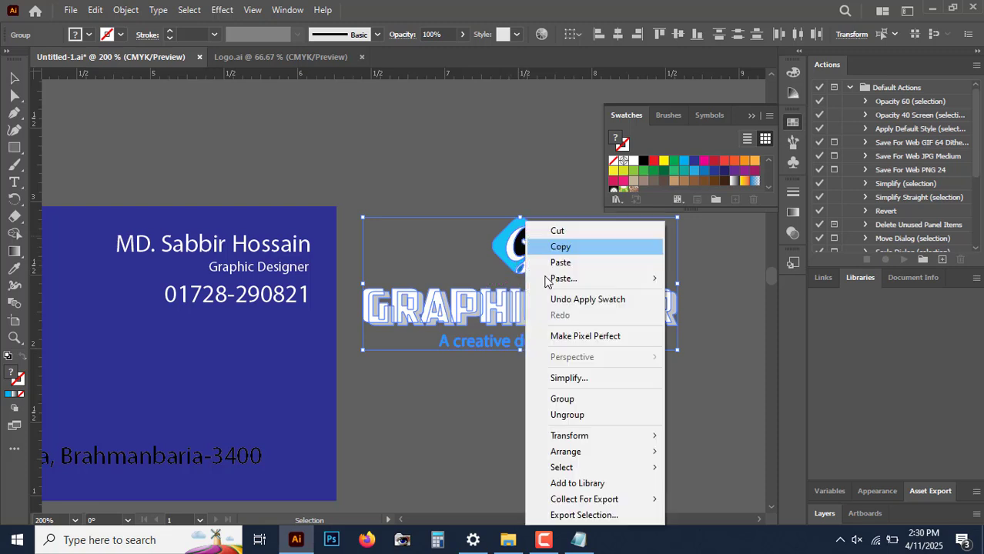
click(593, 402)
click(668, 396)
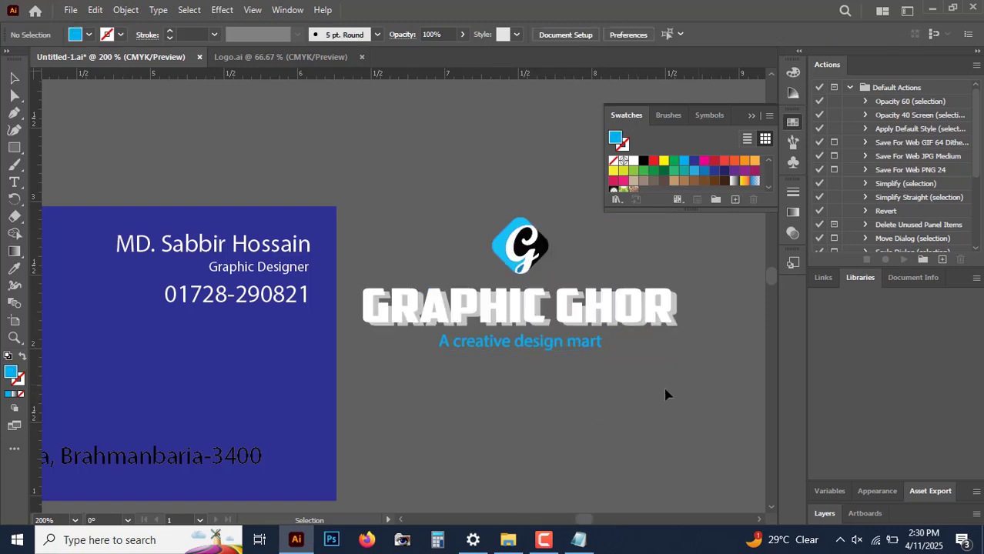
click(604, 302)
click(608, 394)
click(520, 253)
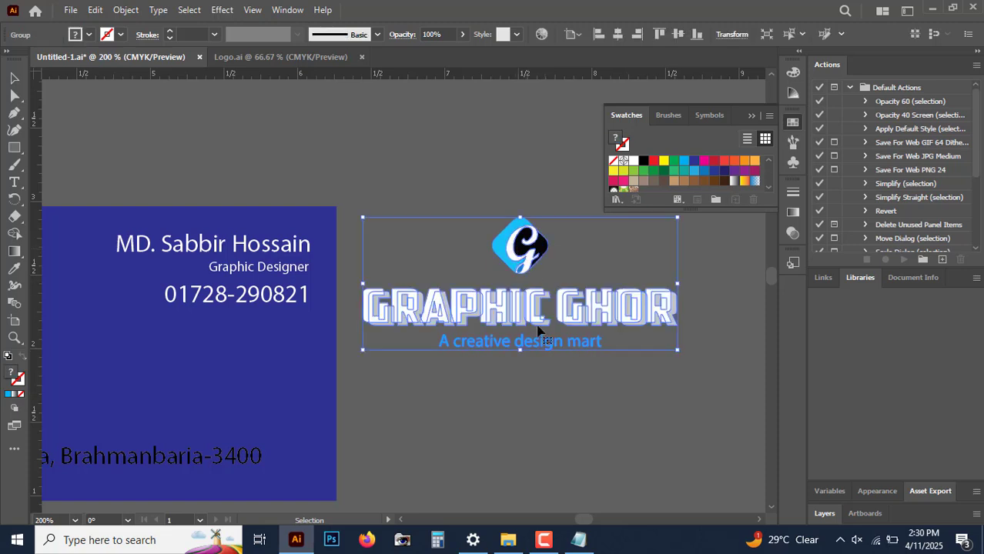
click(514, 175)
click(531, 262)
click(456, 183)
click(535, 266)
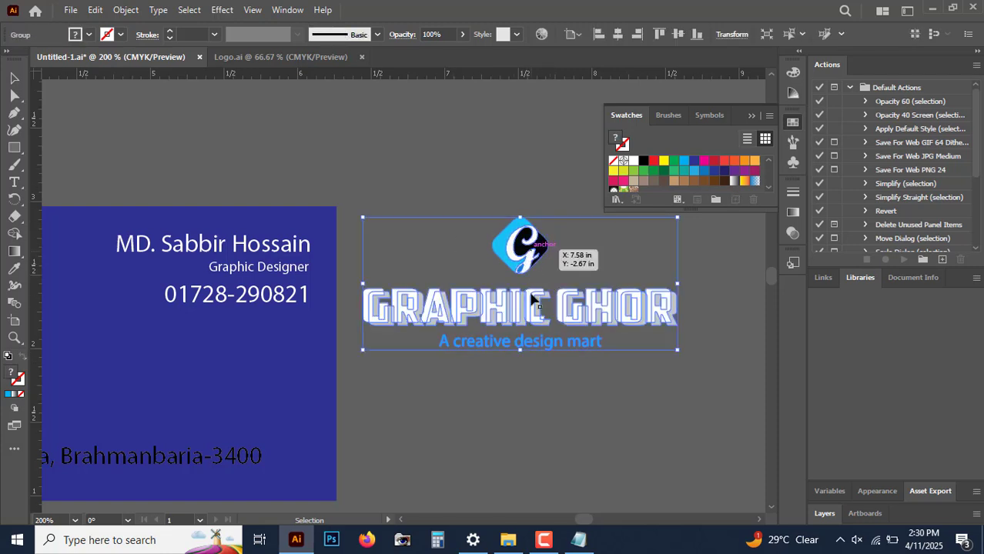
Step: Ungroup the Graphic Ghor logo to select its parts separately, then marquee-select all its parts and group them again
click(533, 426)
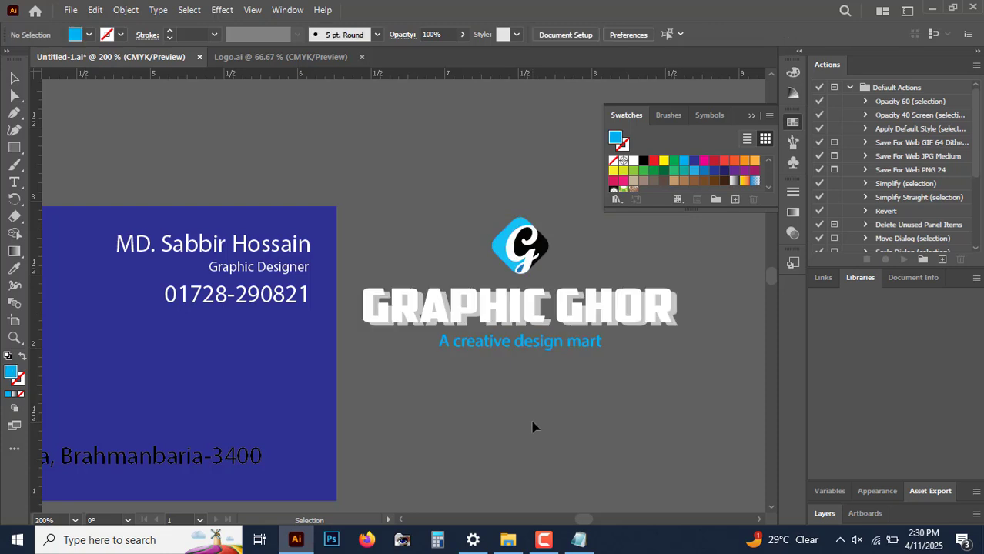
click(526, 267)
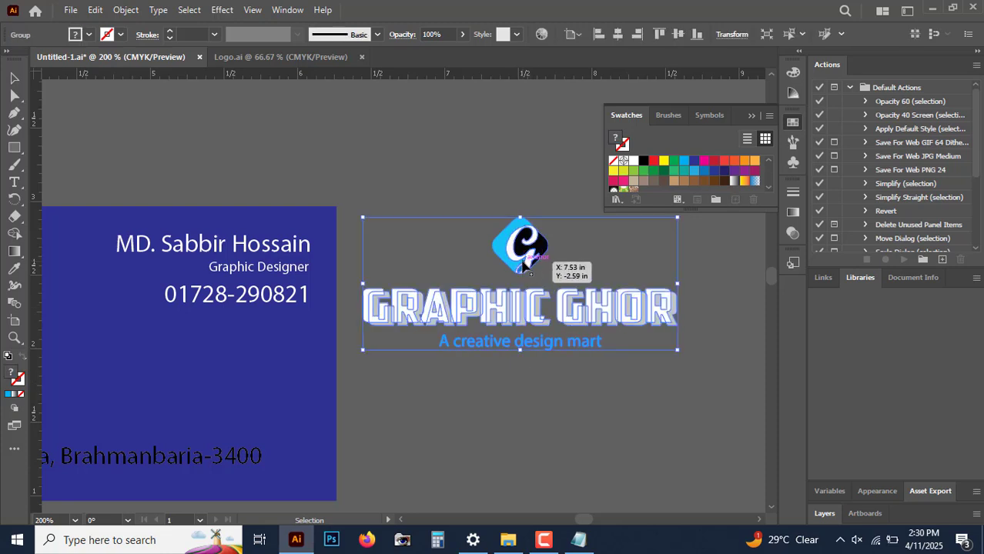
right_click(522, 262)
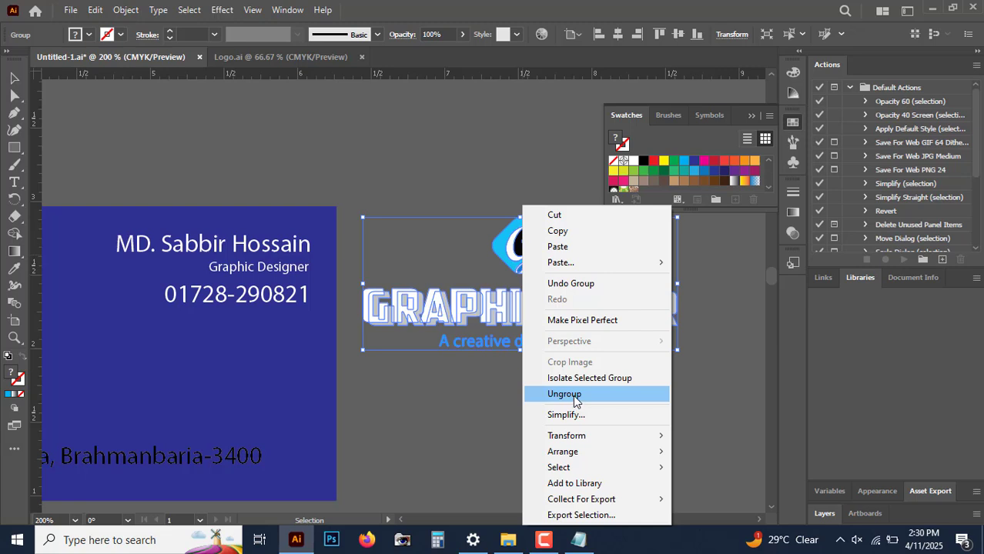
click(565, 395)
click(562, 385)
click(521, 245)
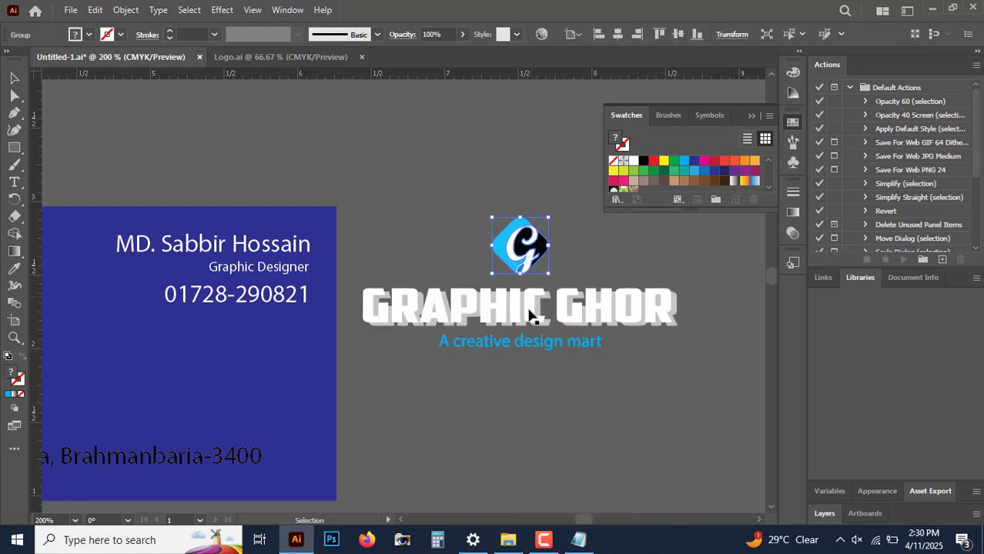
click(536, 343)
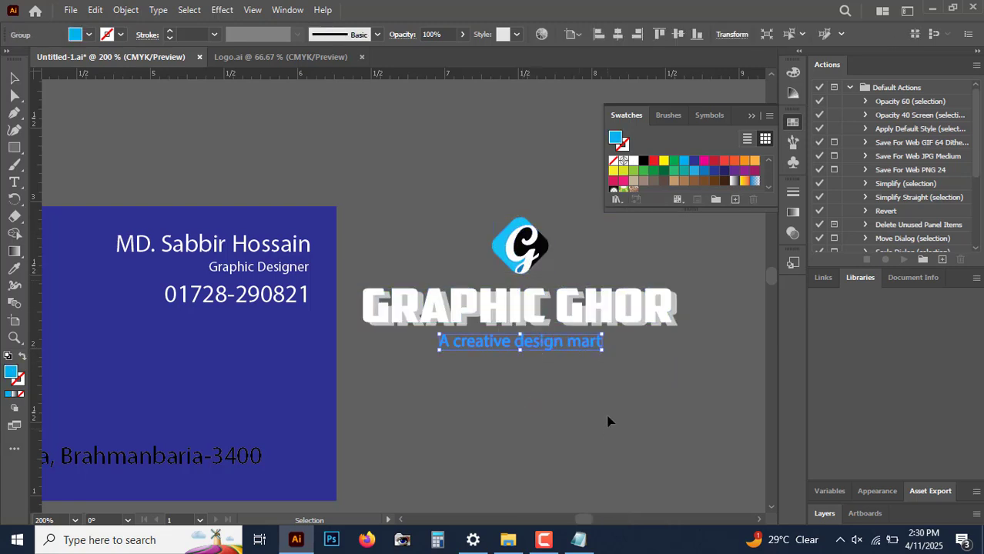
click(431, 211)
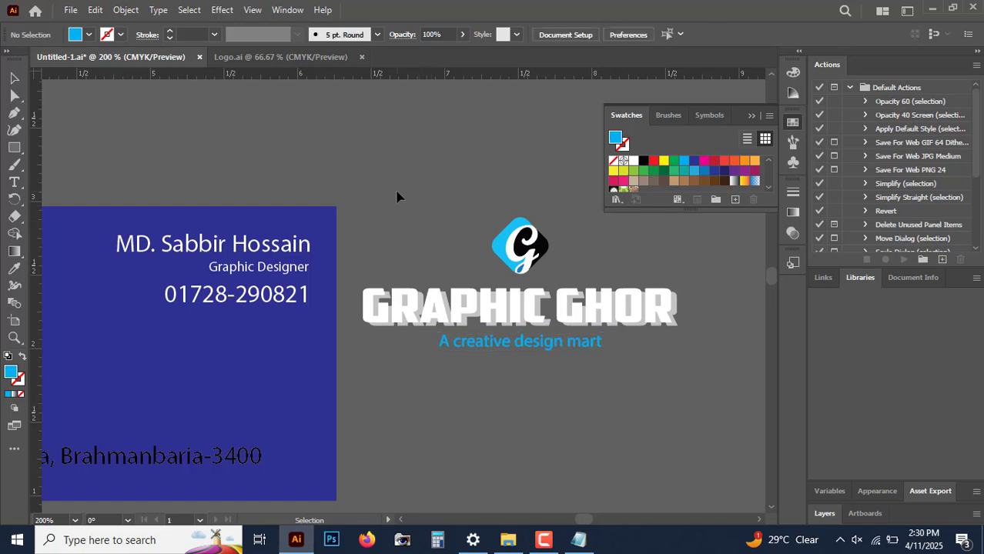
drag(368, 176, 623, 351)
drag(717, 387, 718, 388)
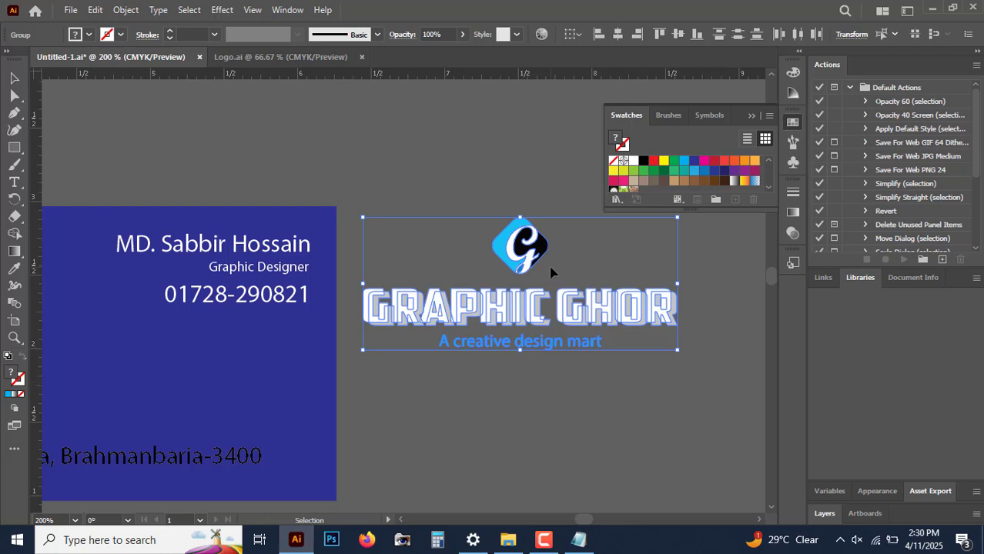
click(545, 539)
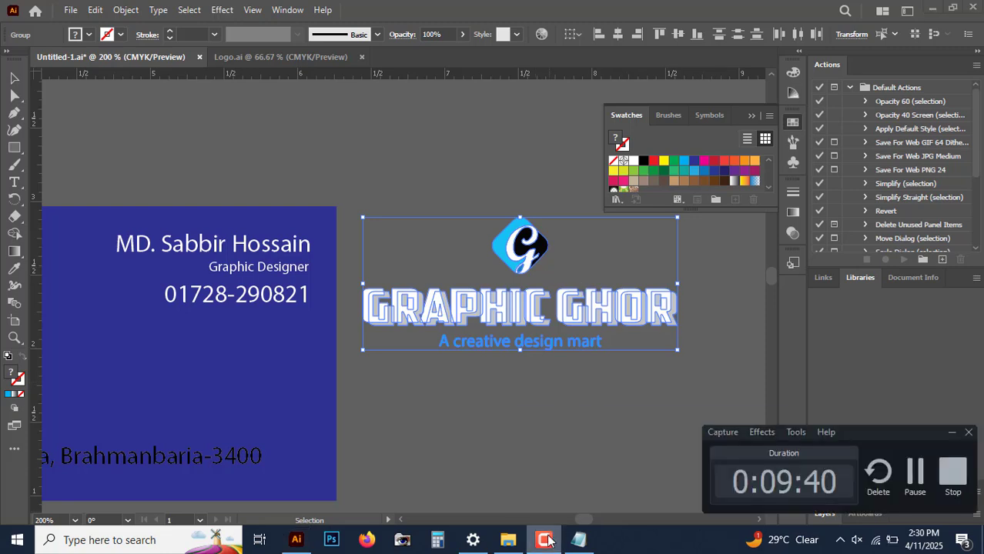
click(545, 539)
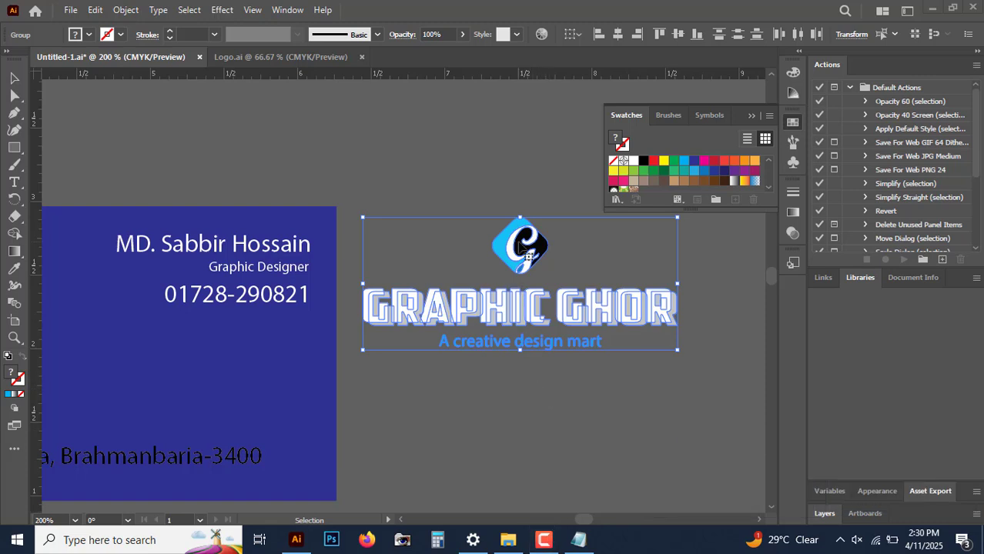
right_click(522, 248)
click(562, 400)
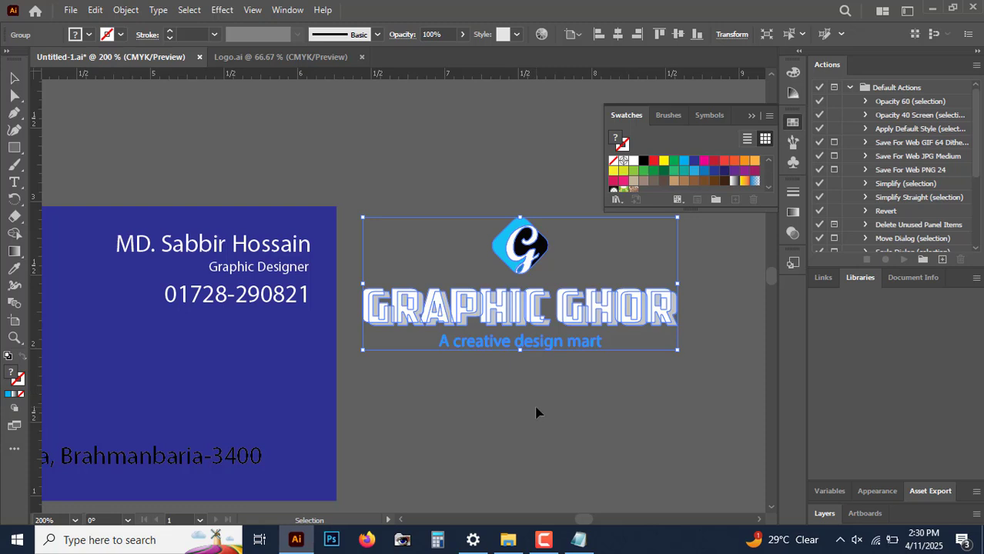
click(536, 413)
Step: Switch to Notepad, add the line "02. Group and Ungroup" to the notes, and minimize it
mouse_move(582, 543)
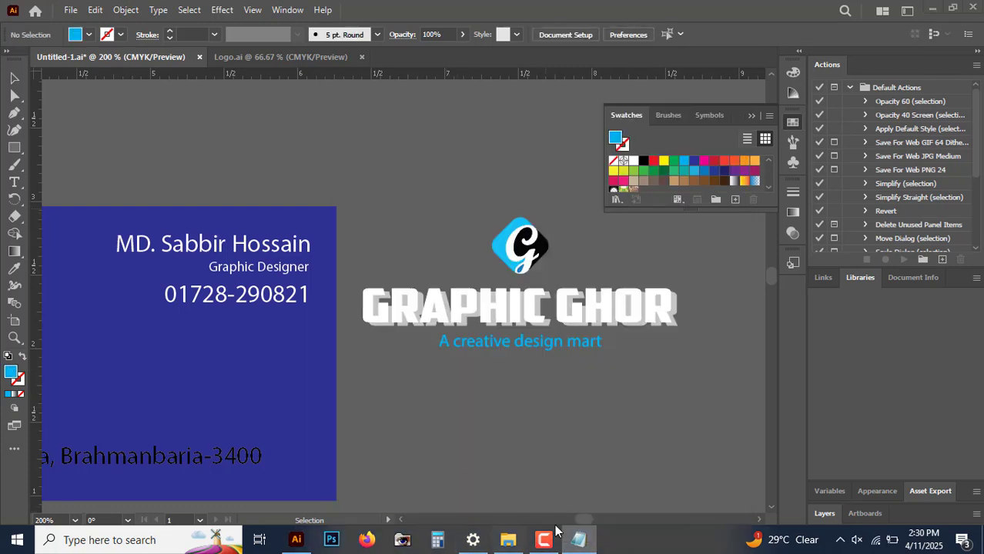
click(578, 540)
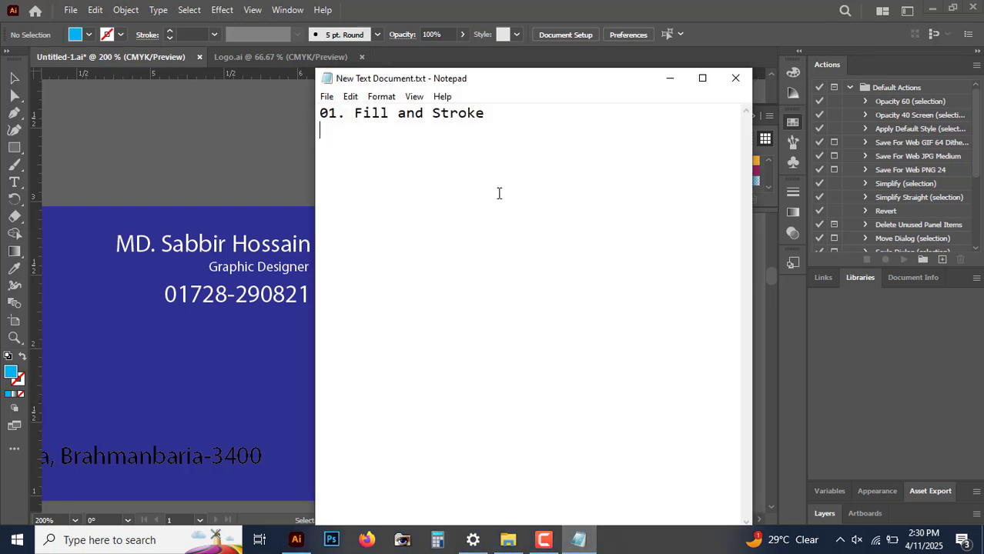
text(02. Group)
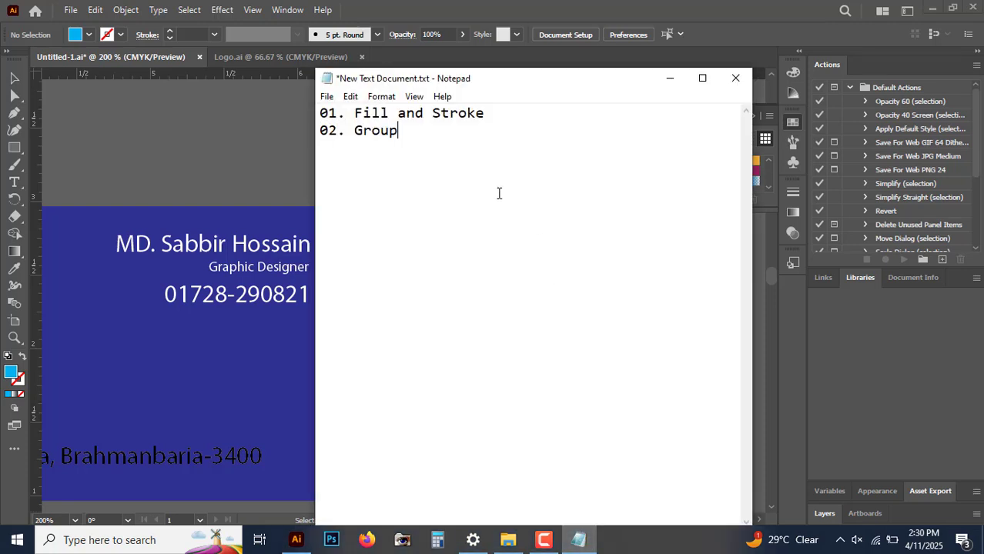
text( and Ungroup)
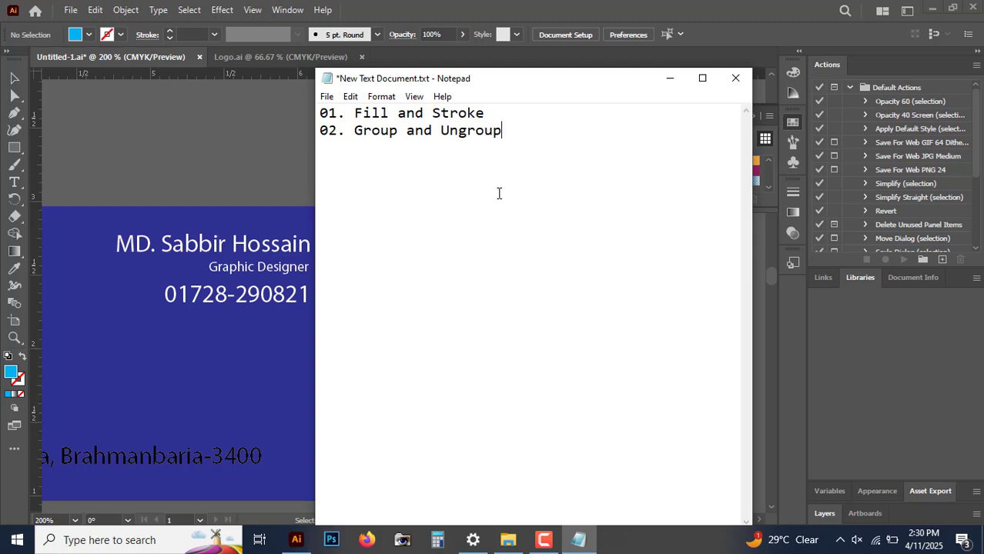
click(670, 77)
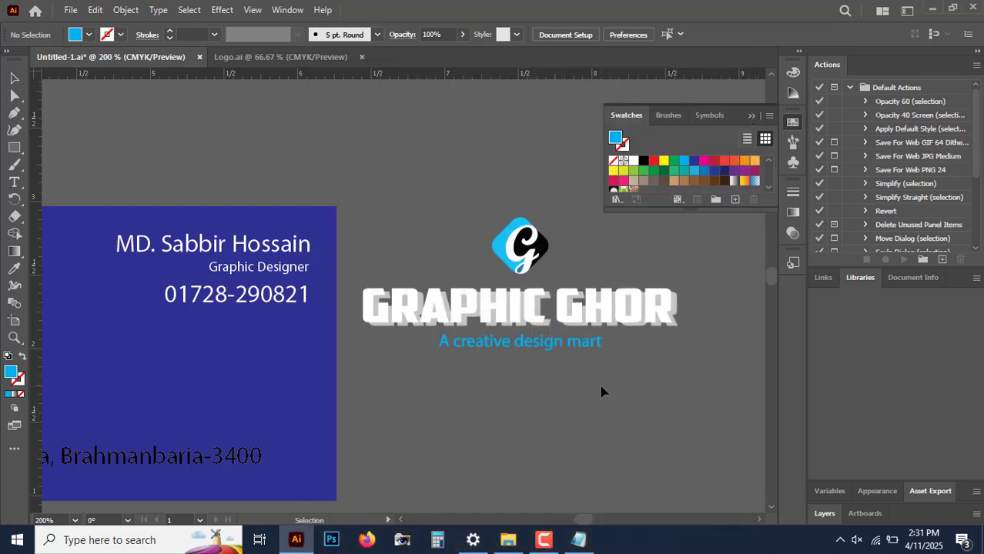
Step: Move the grouped logo onto the business card, centred below the name and phone number
key(ctrl+minus)
drag(545, 375, 636, 359)
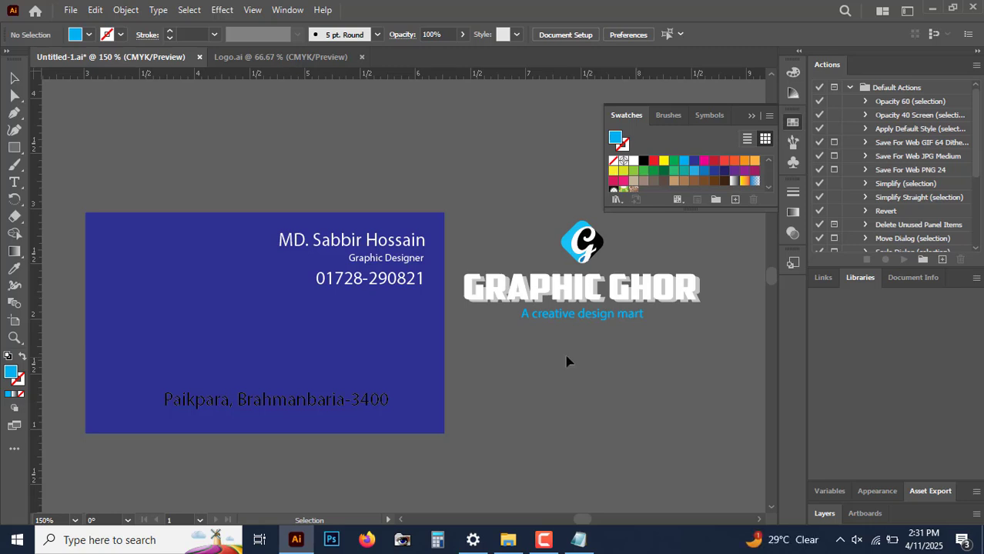
drag(580, 331, 293, 329)
click(589, 365)
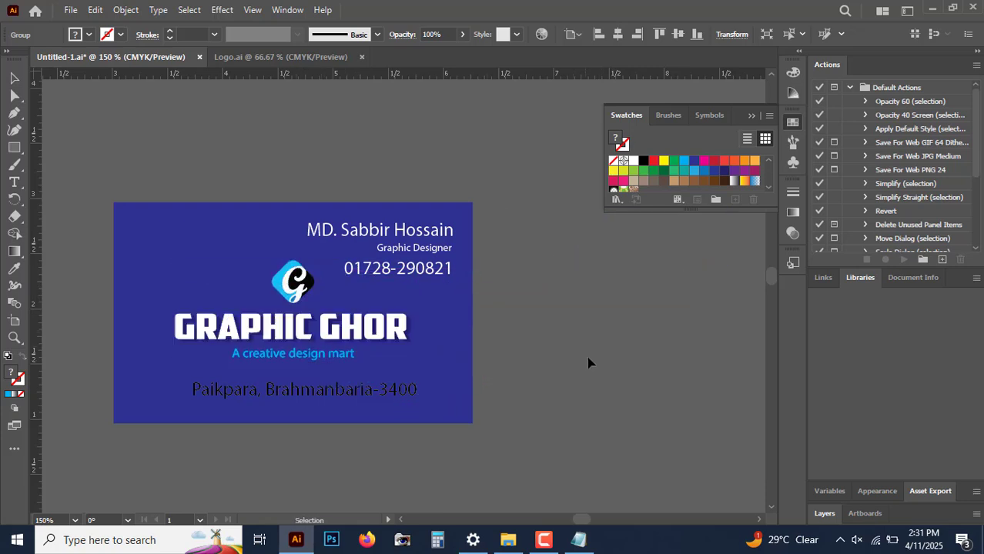
Step: Set the address text on the card to the white swatch
key(ctrl+equal)
drag(436, 366, 570, 295)
key(ctrl+equal)
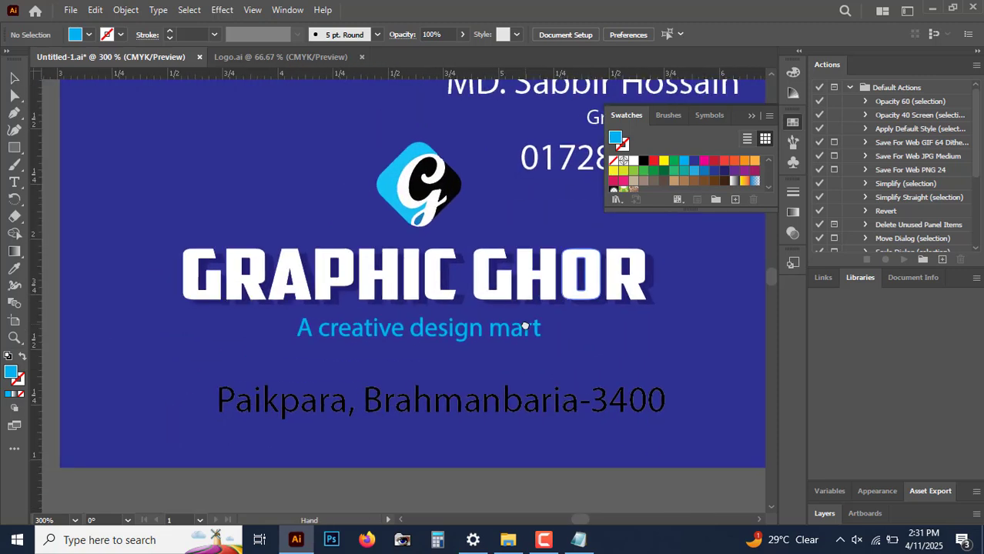
click(435, 405)
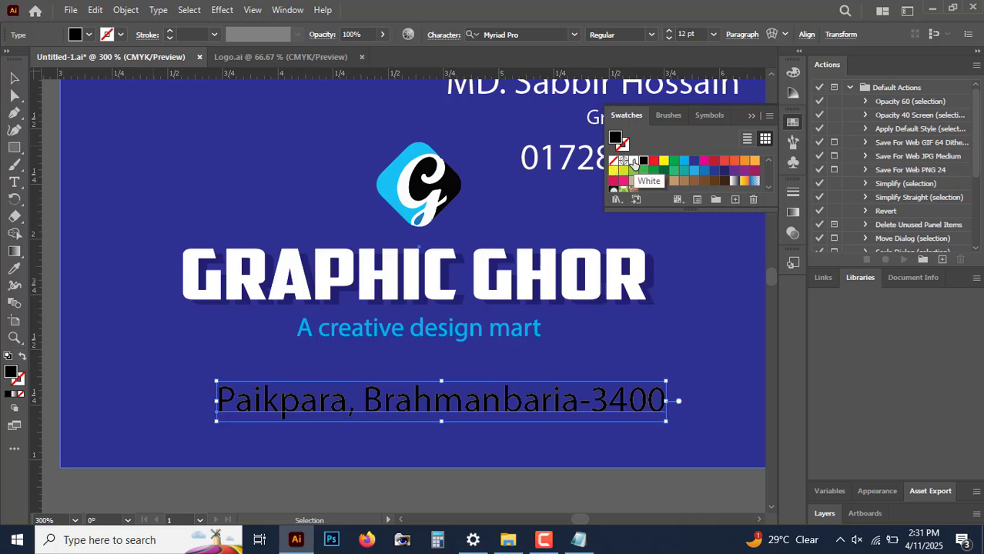
click(633, 161)
click(613, 346)
key(ctrl+minus)
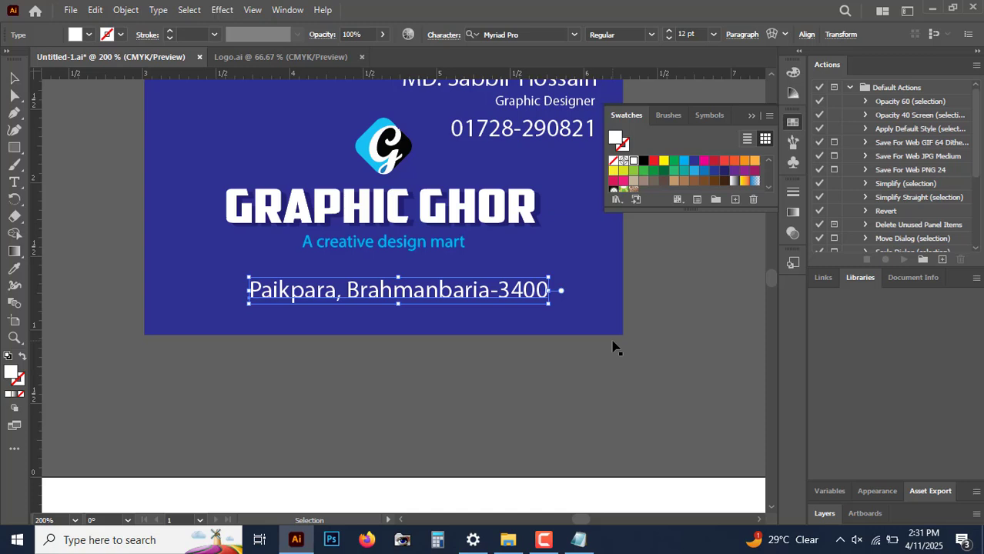
click(616, 348)
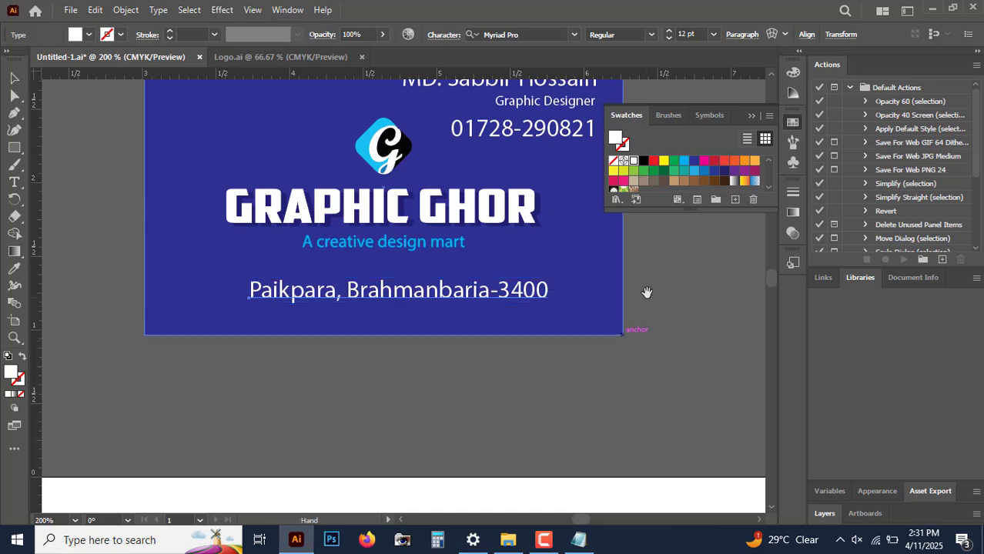
drag(629, 291, 605, 424)
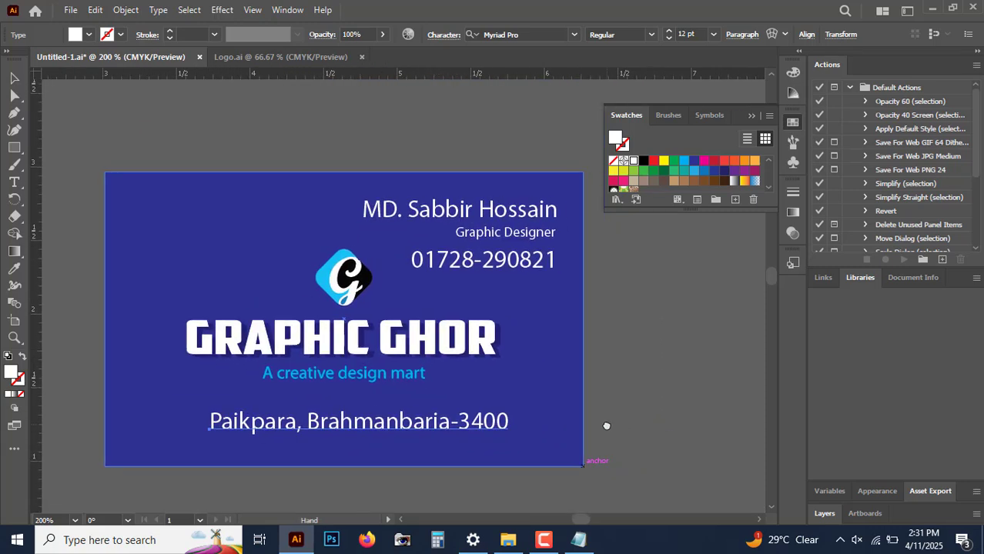
click(791, 123)
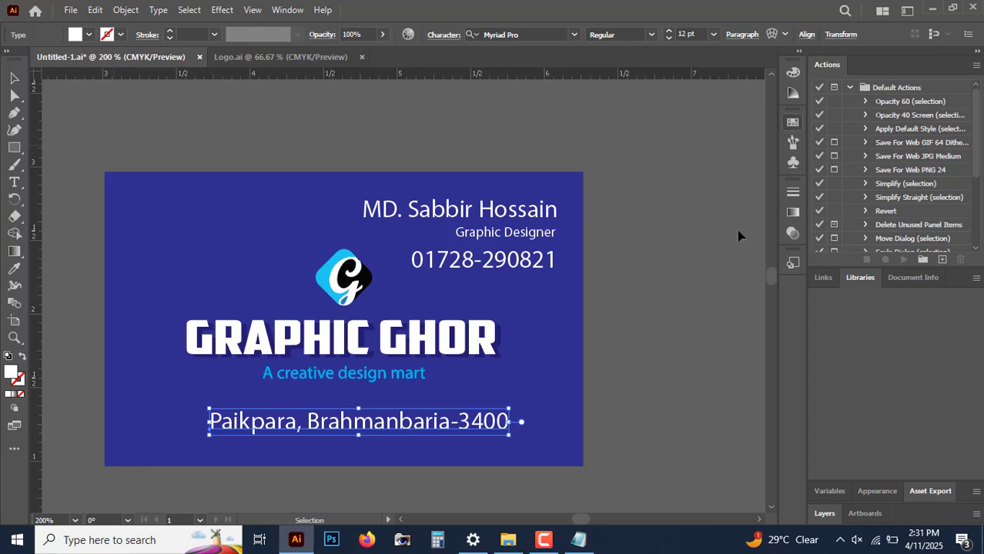
click(687, 361)
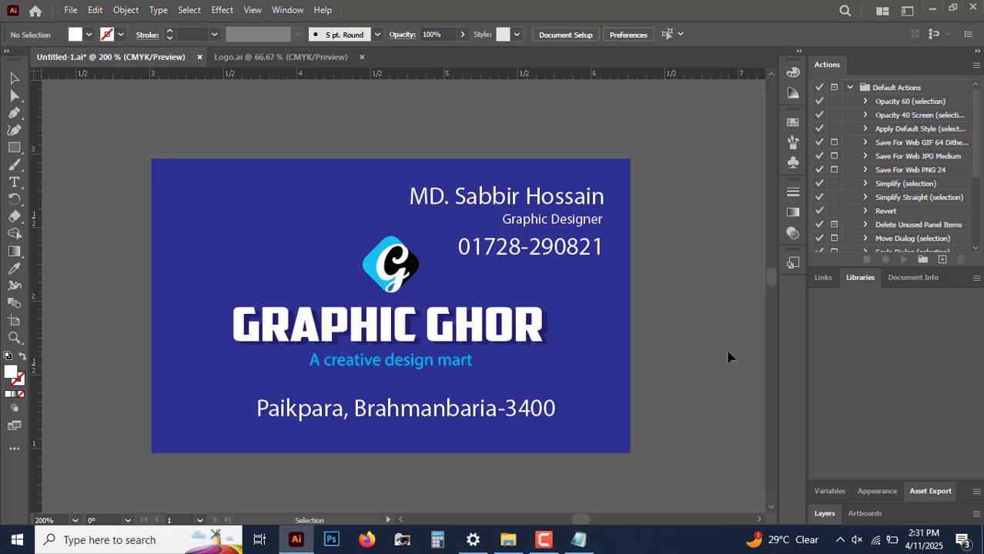
Step: Draw a rectangle strip spanning the full card width across its lower part
click(406, 419)
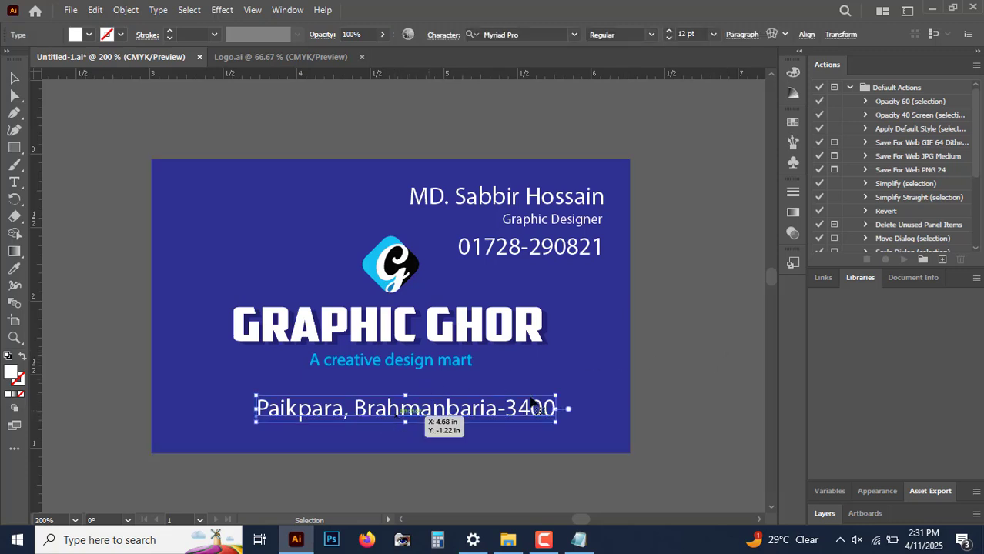
click(673, 398)
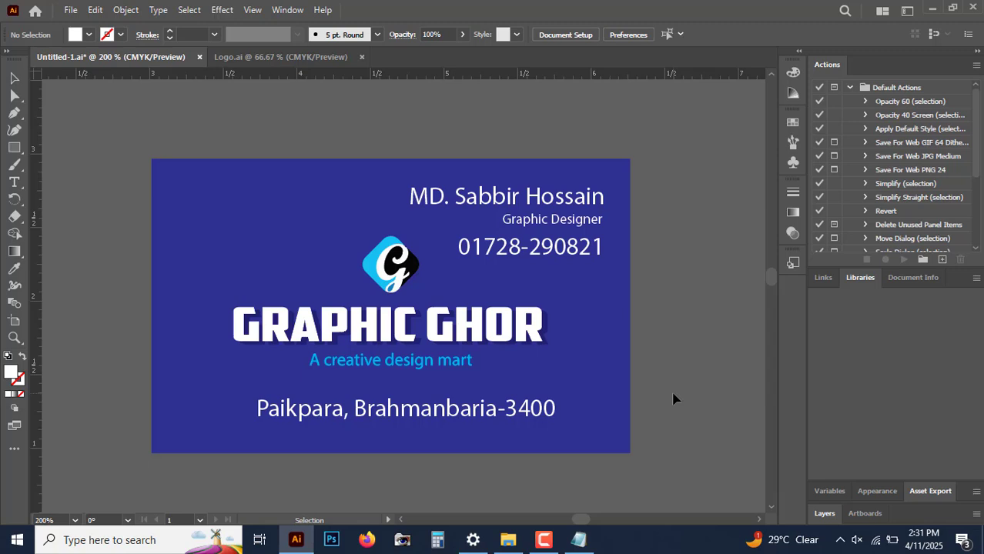
click(16, 150)
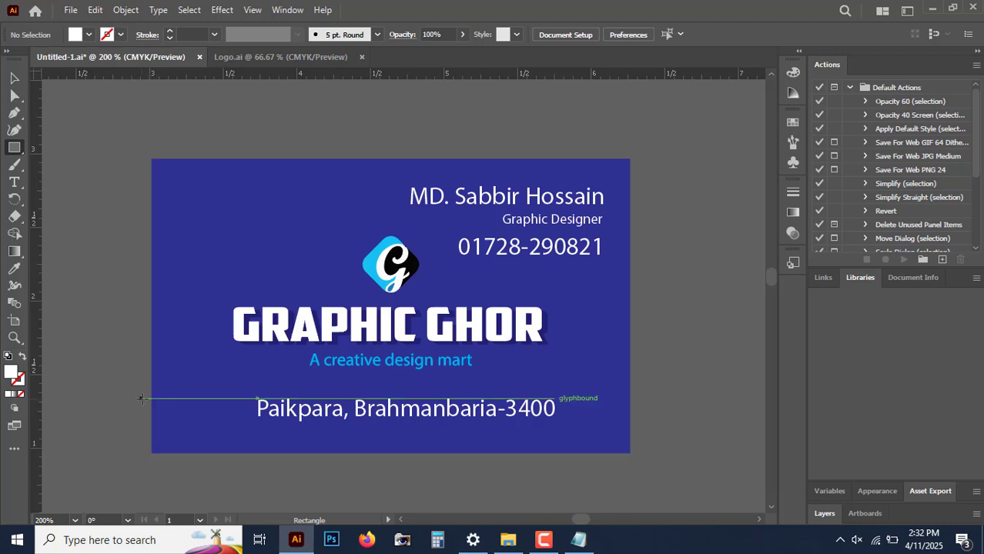
mouse_move(154, 400)
mouse_down()
mouse_move(499, 451)
mouse_move(630, 432)
mouse_up()
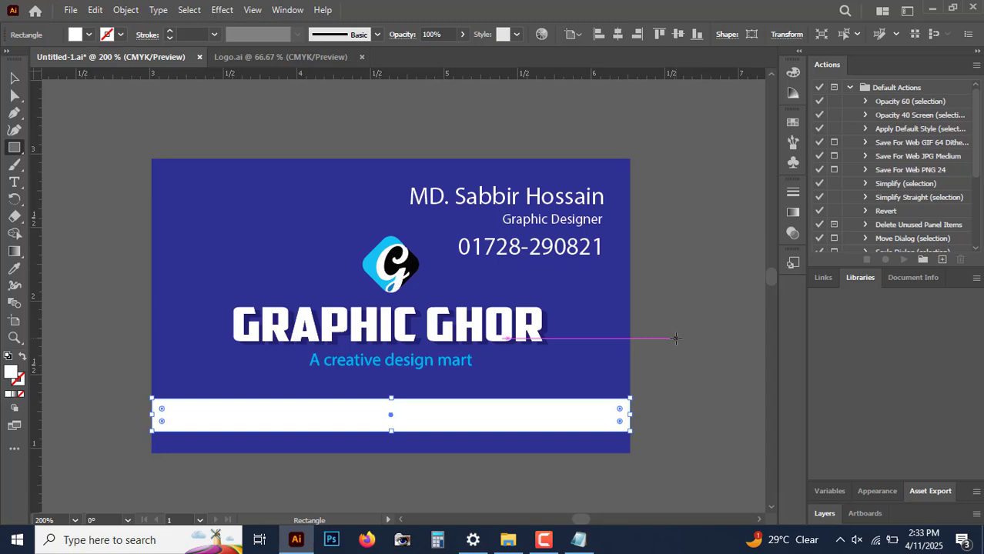
Step: Move the white strip down so it sits along the card's bottom edge
click(14, 78)
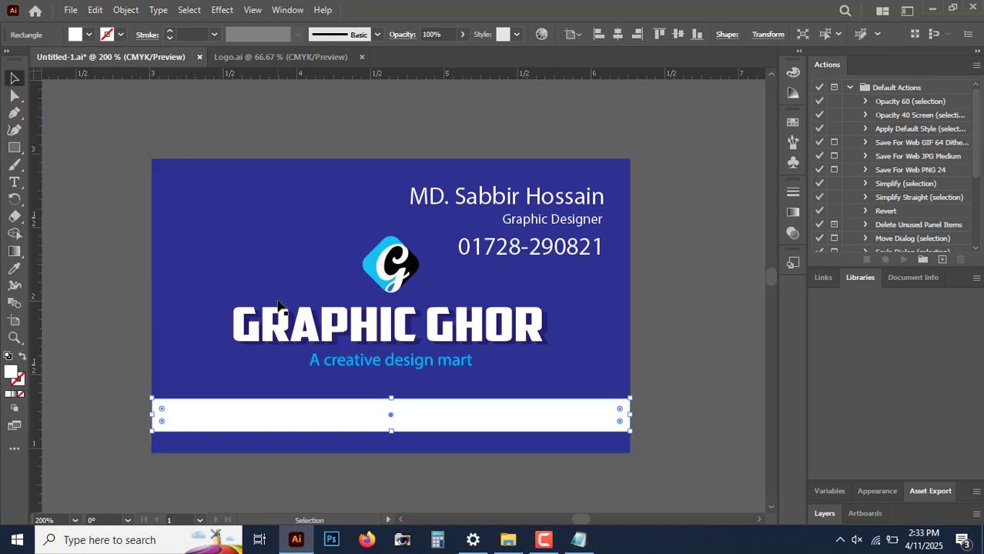
click(253, 213)
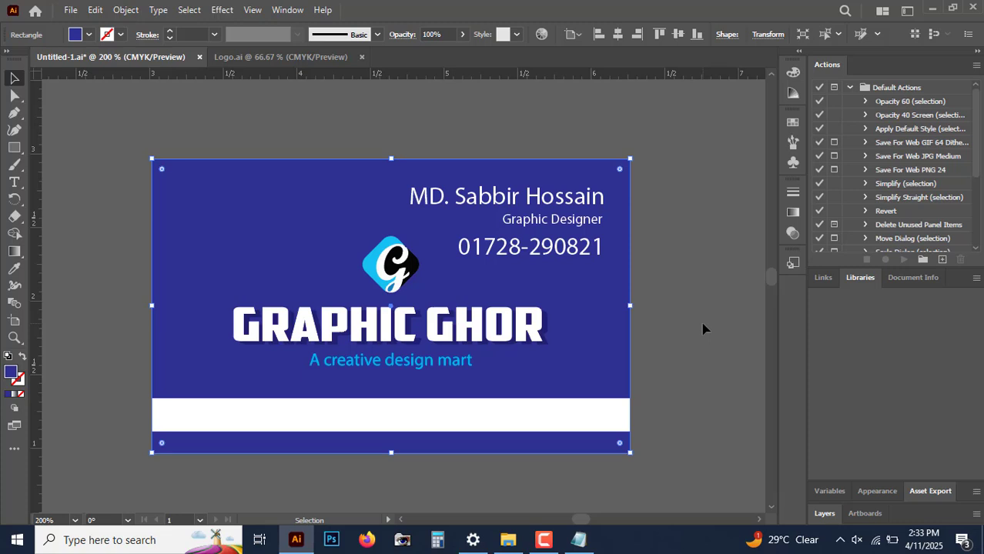
click(564, 411)
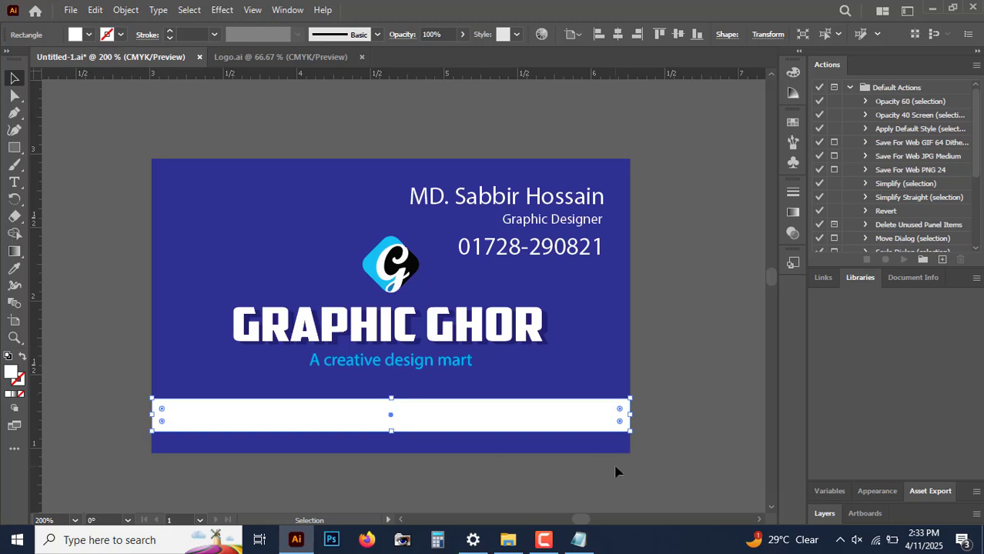
drag(533, 430, 531, 460)
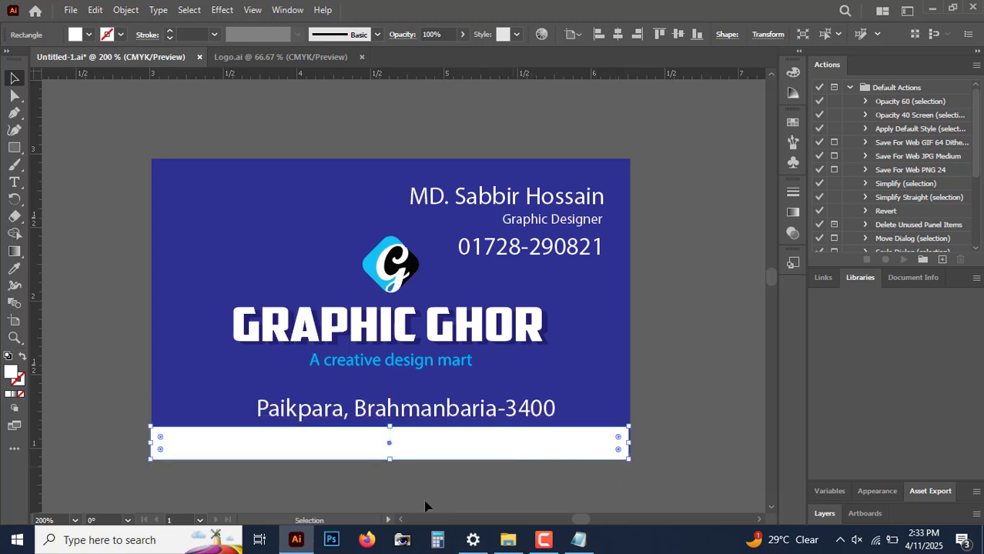
Step: Change the address text fill to the cyan swatch
click(416, 409)
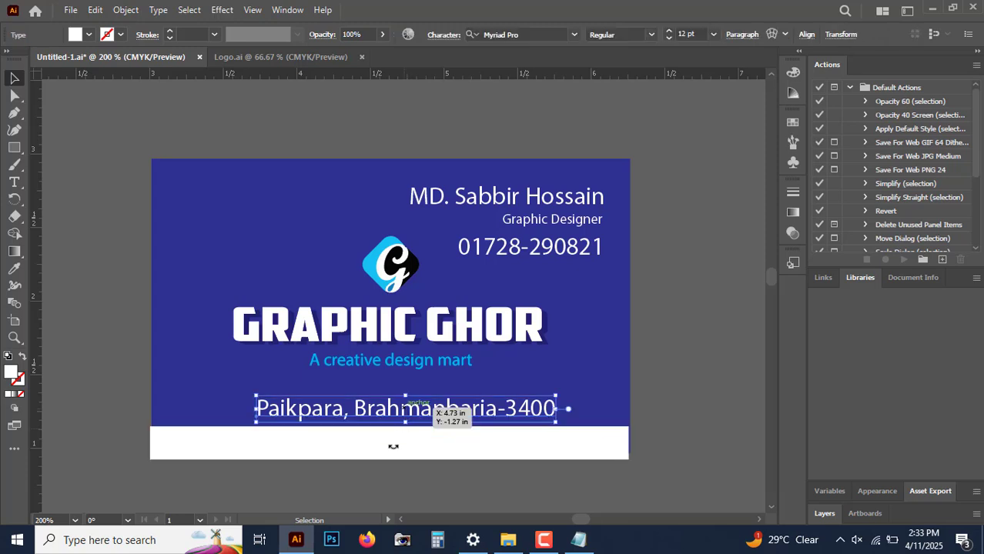
click(794, 124)
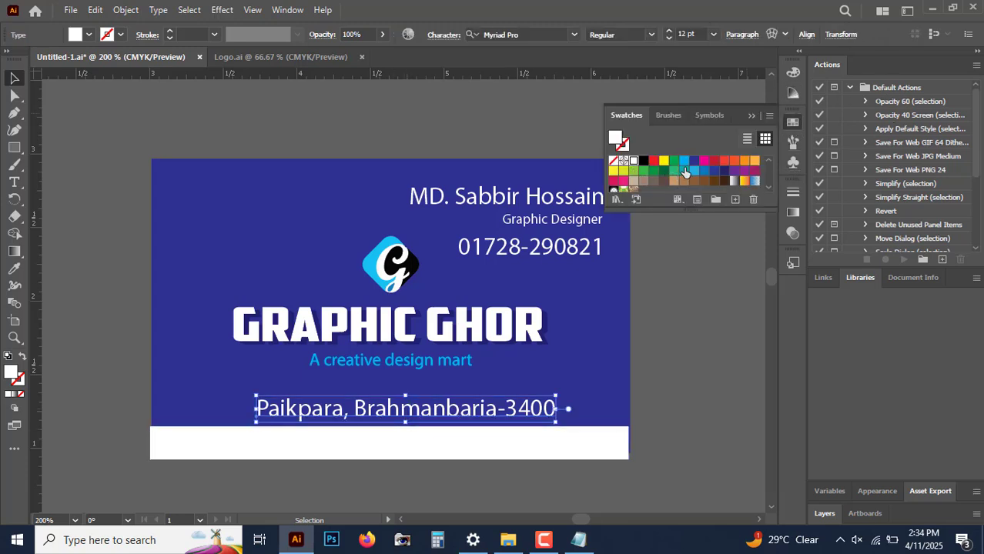
click(684, 161)
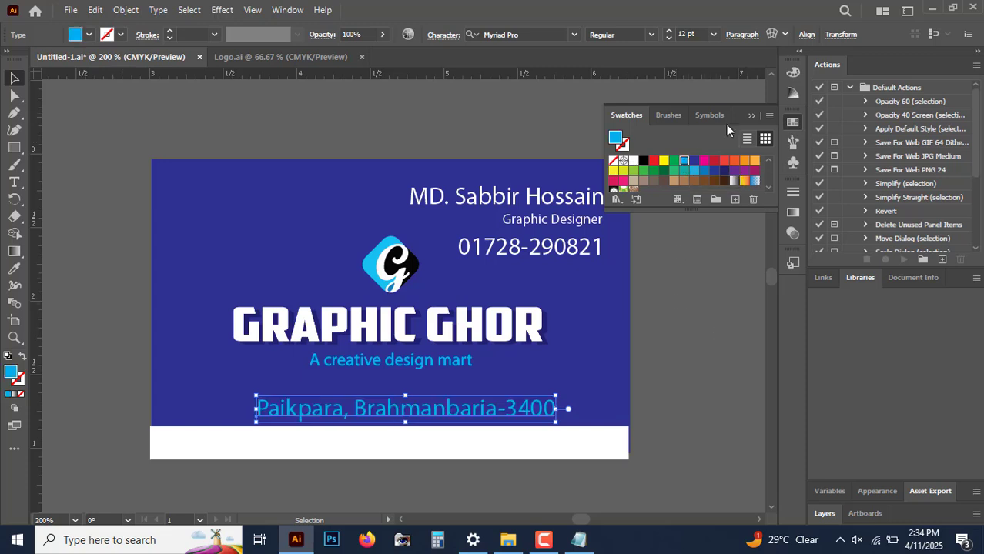
click(793, 124)
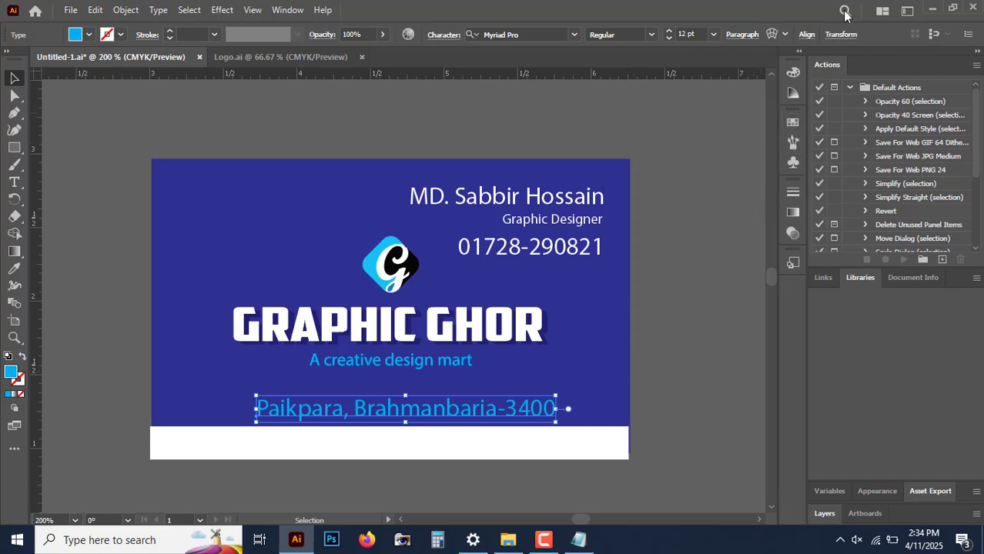
click(882, 13)
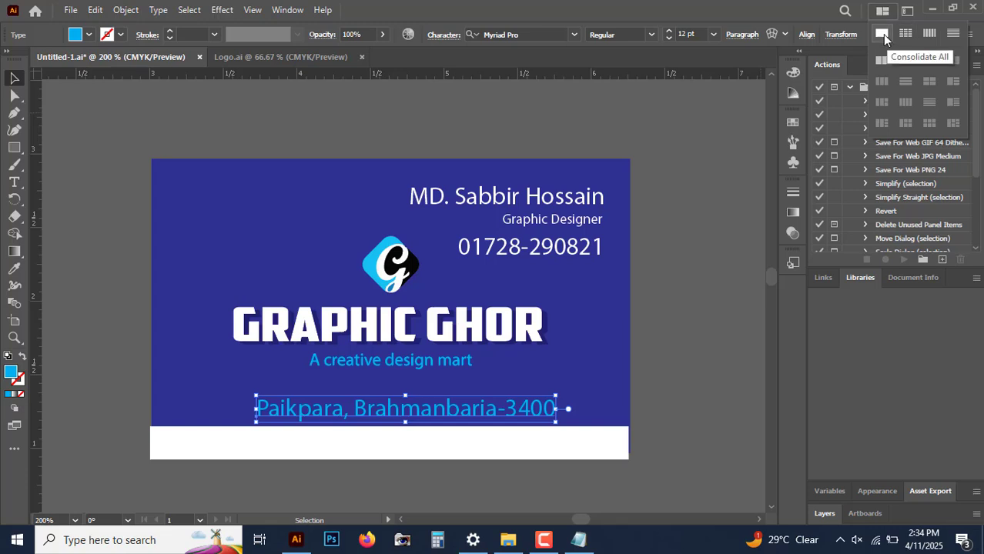
click(909, 12)
click(908, 12)
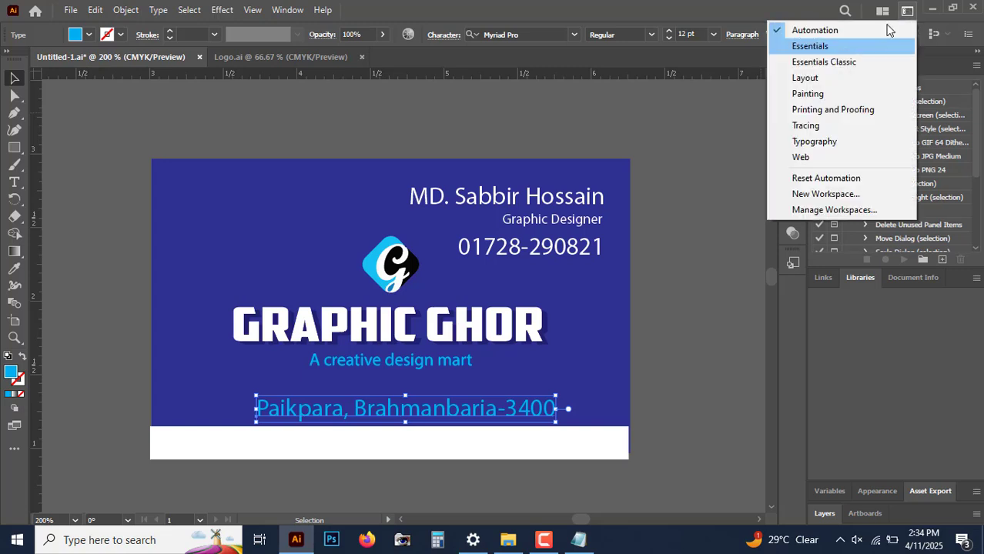
click(704, 179)
click(706, 183)
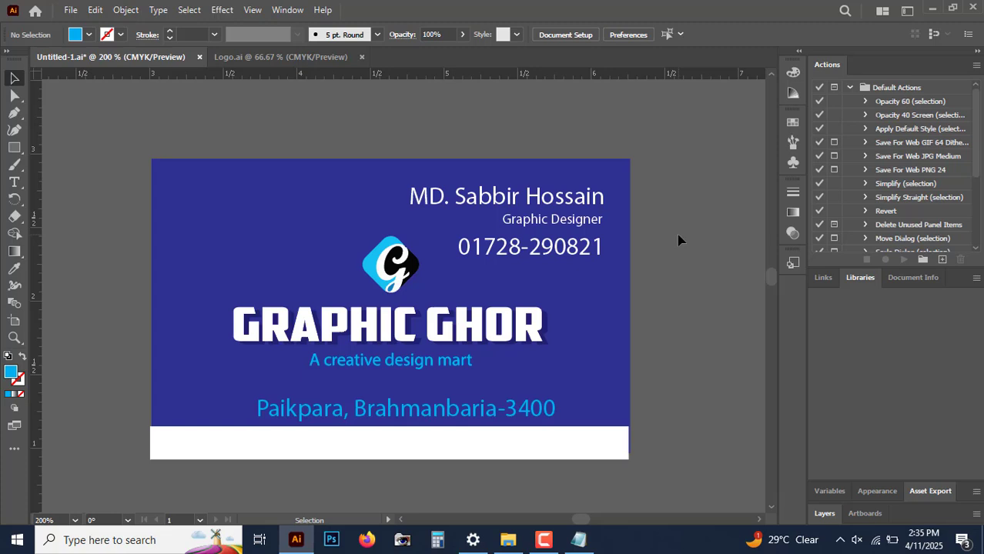
click(907, 12)
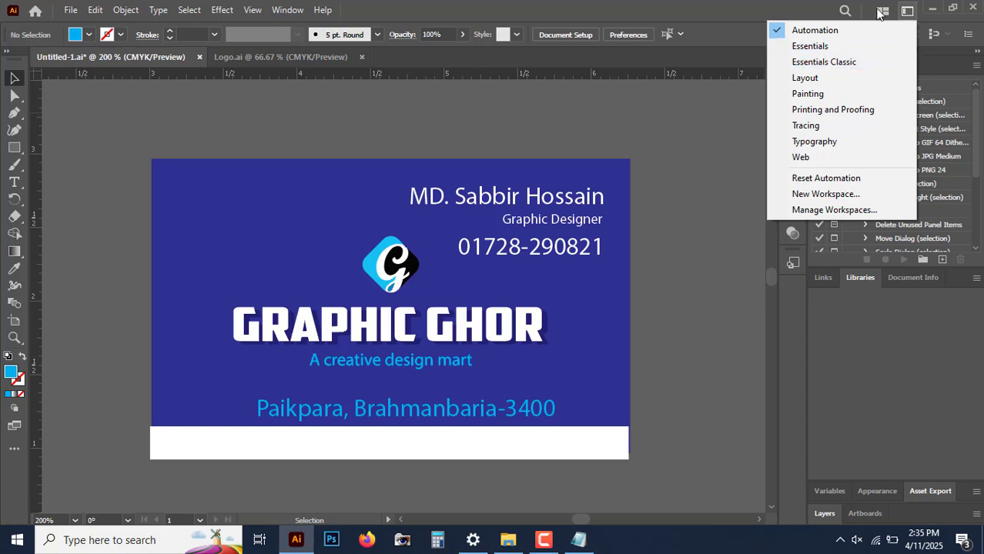
click(906, 11)
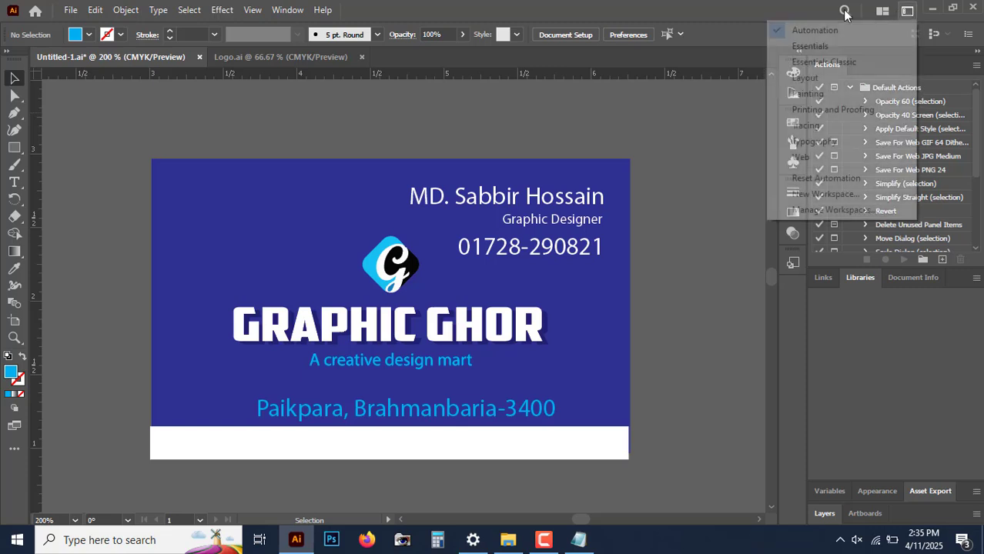
click(746, 7)
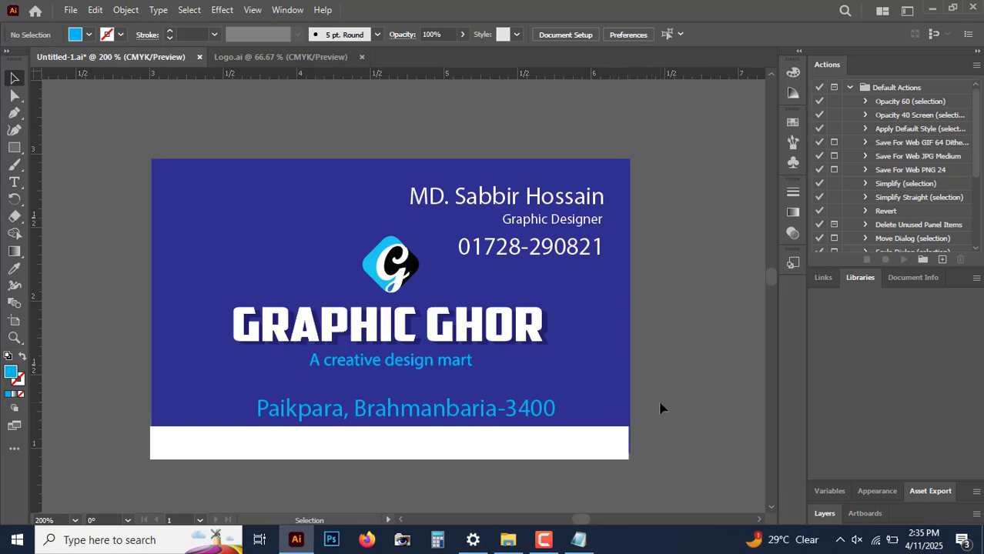
Step: Move the white strip up slightly so a thin band of the card background shows beneath it
click(560, 452)
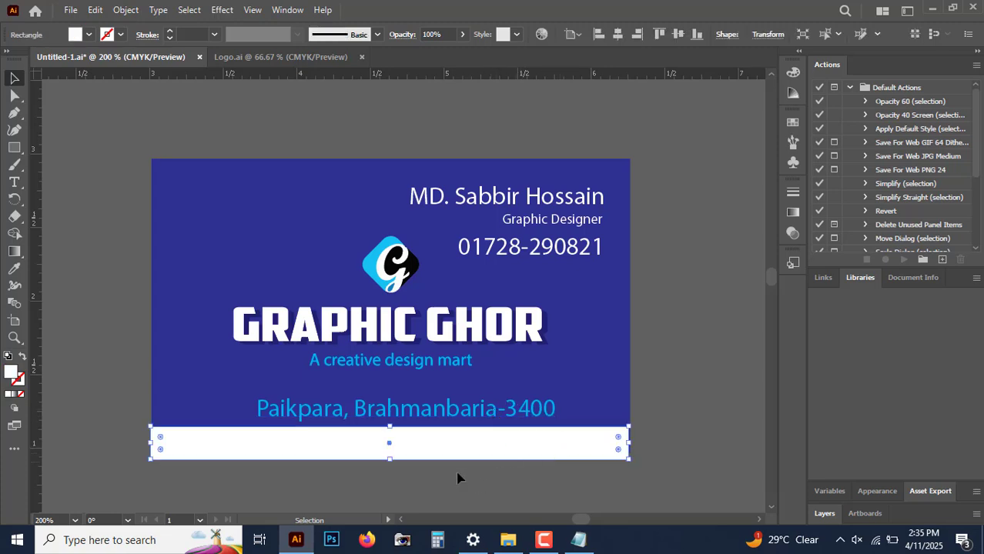
mouse_move(538, 450)
mouse_down()
mouse_move(535, 409)
mouse_move(538, 437)
mouse_up()
drag(537, 440, 541, 433)
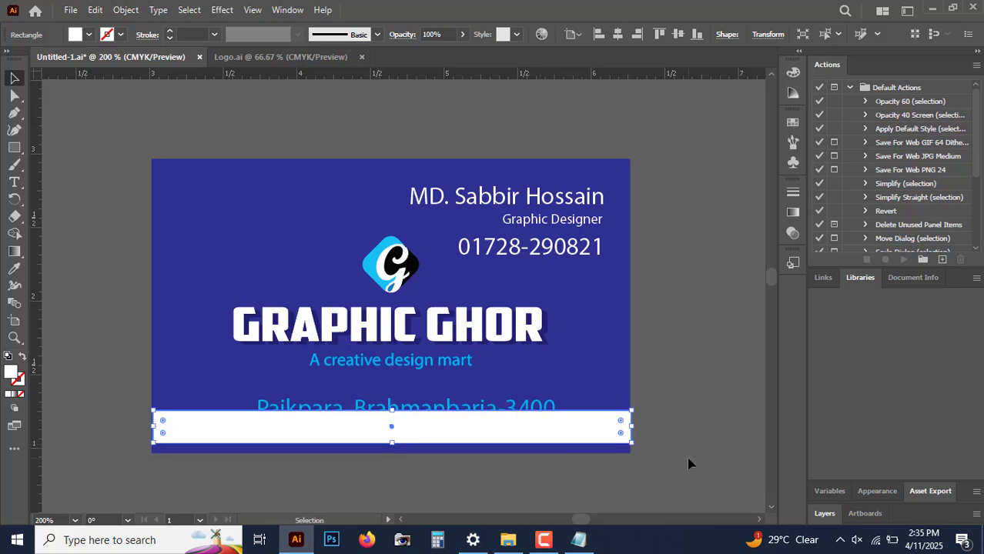
key(ctrl+equal)
key(ctrl+equal)
drag(283, 380, 478, 368)
drag(312, 360, 348, 401)
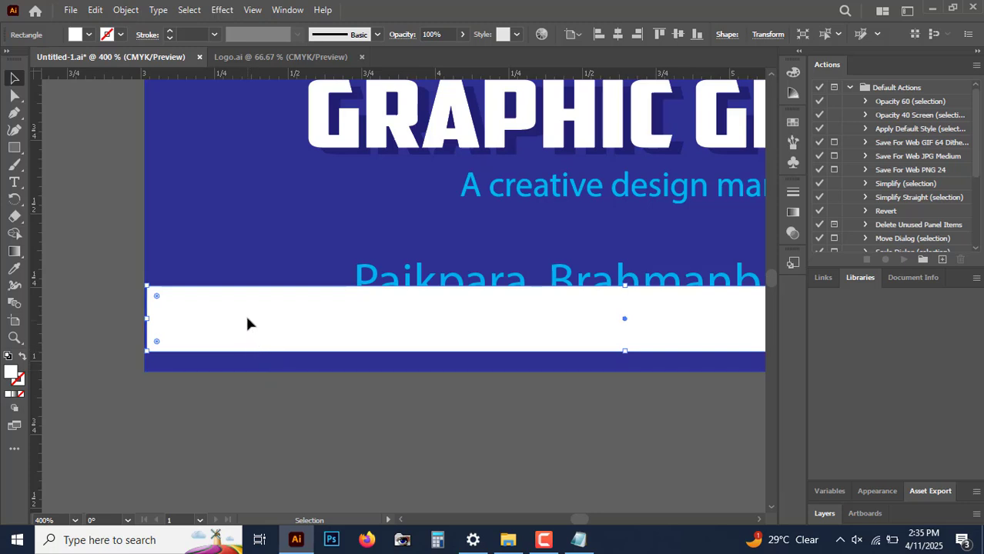
Step: Move the address text down so it sits centred on the white strip
click(393, 460)
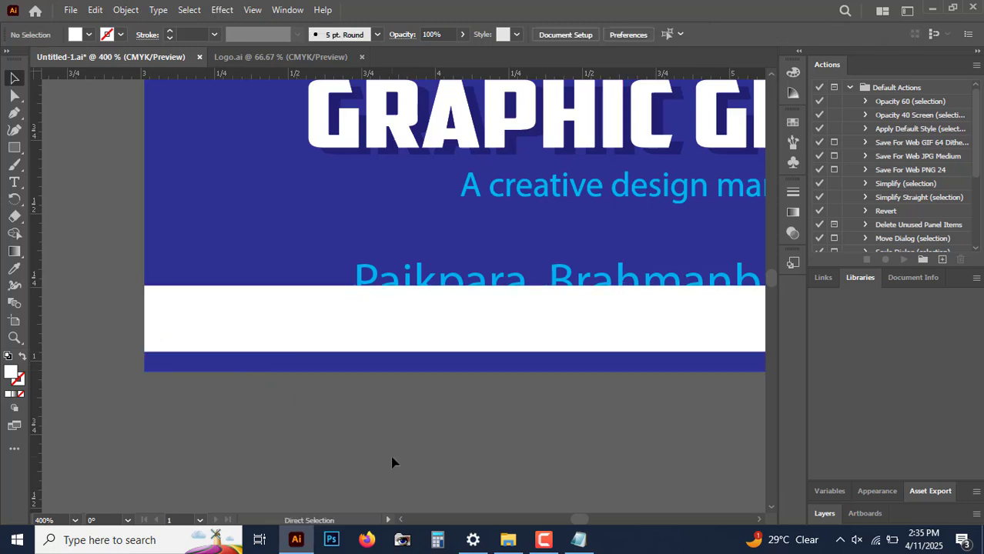
key(ctrl+minus)
drag(494, 395, 298, 450)
drag(457, 440, 486, 442)
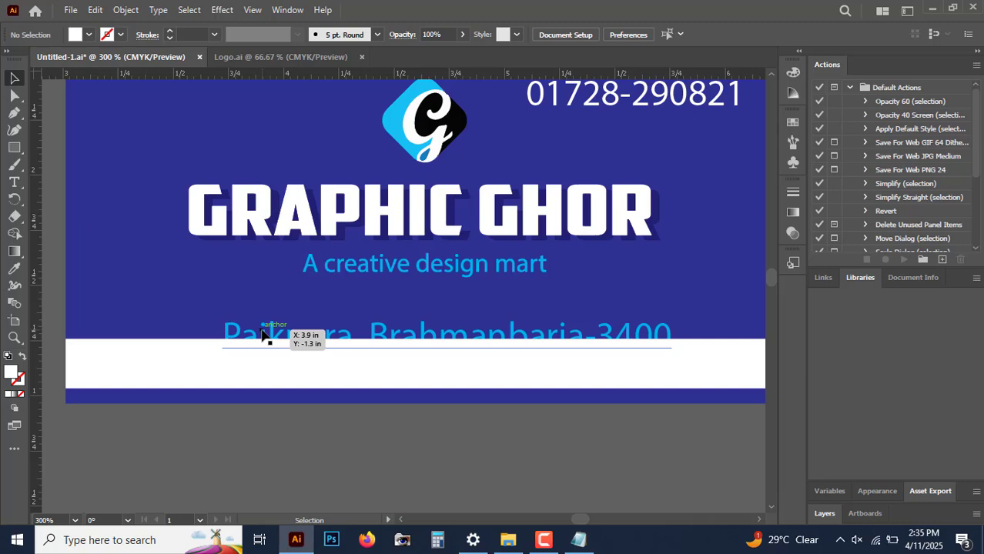
click(262, 335)
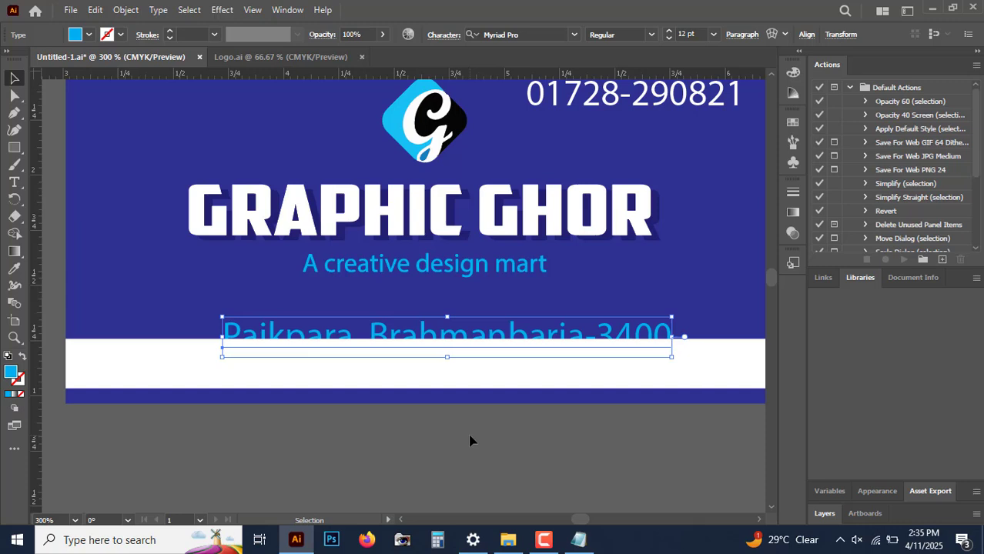
key(ctrl)
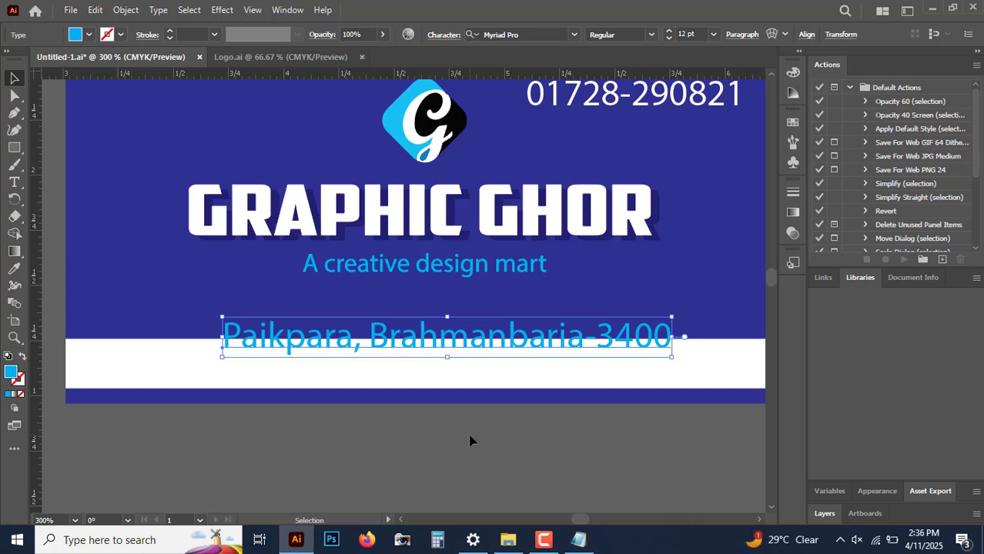
drag(478, 359, 484, 378)
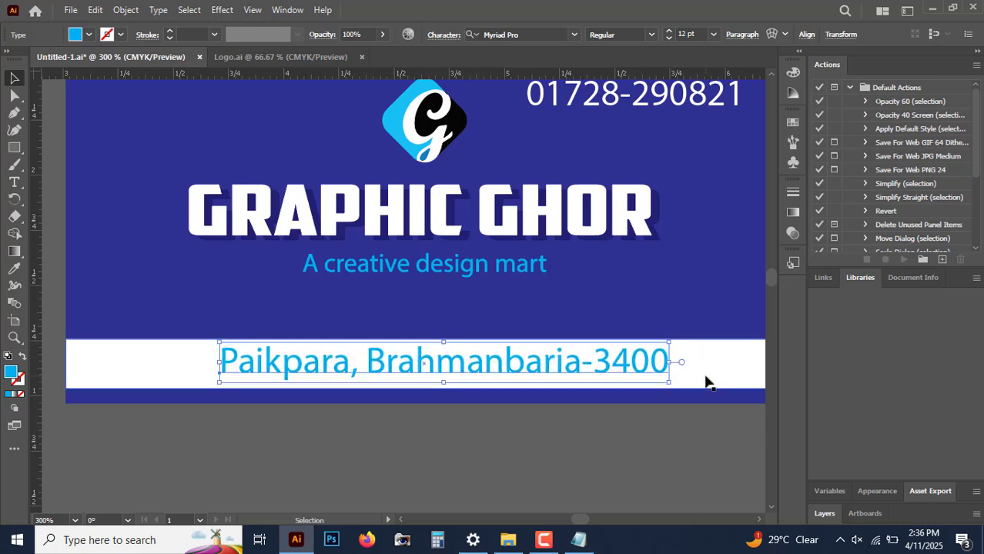
click(660, 385)
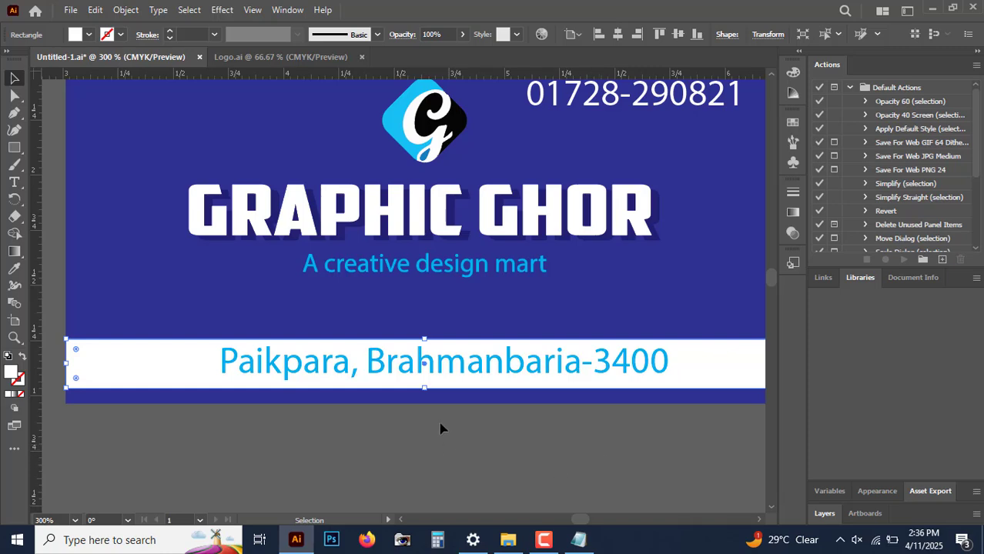
click(497, 479)
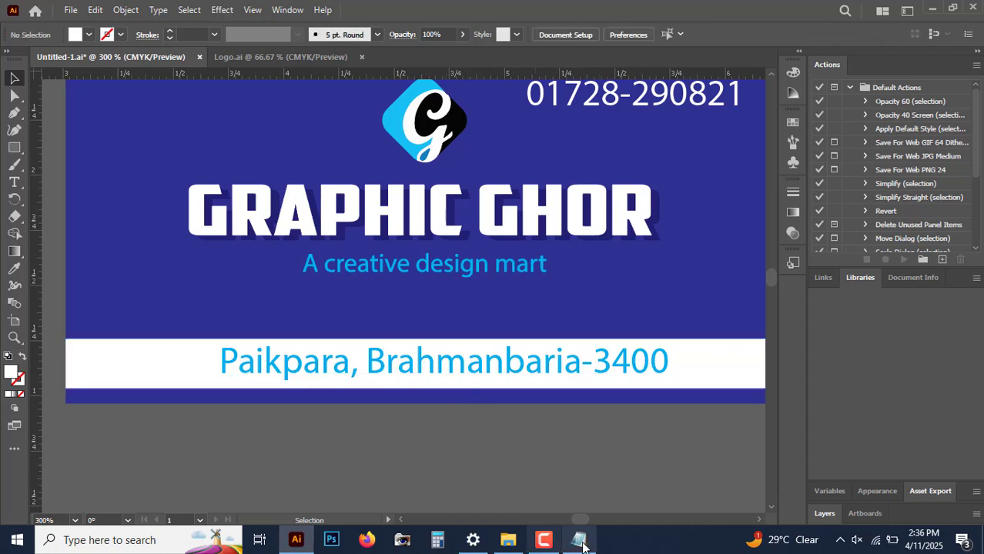
Step: Switch to Notepad and add note line 03, Layer Position = Upper = Ctrl+Shift+right brace
click(579, 540)
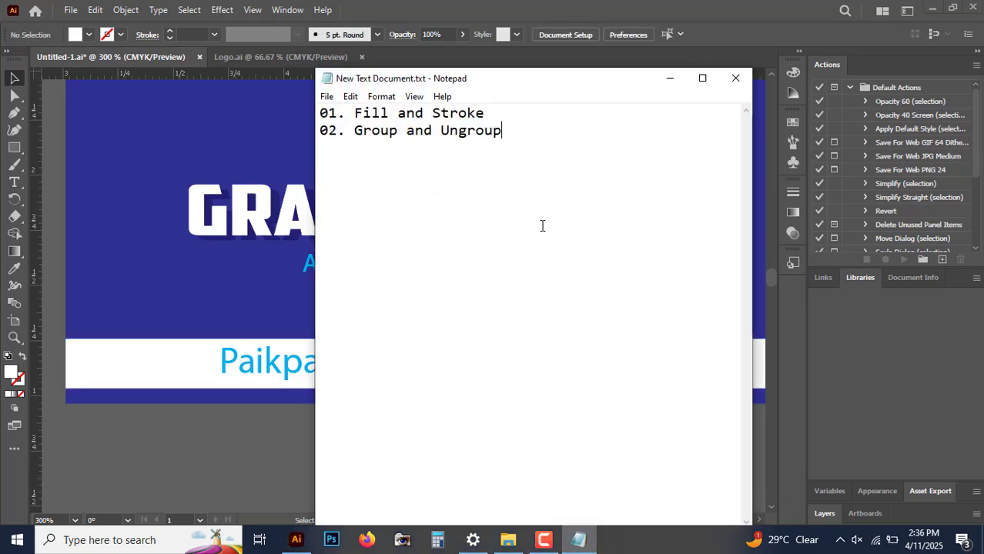
key(Return)
text(03)
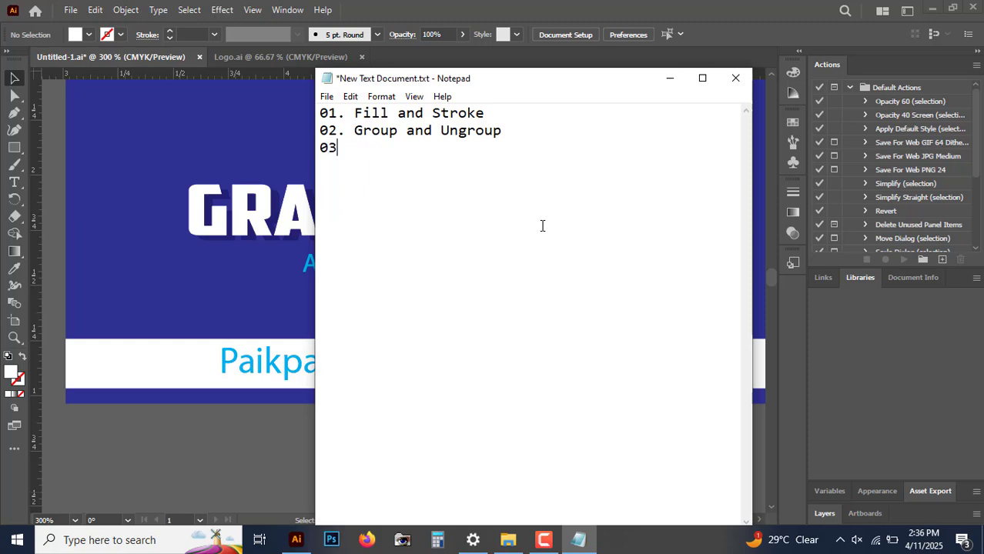
text(. Layer Positon)
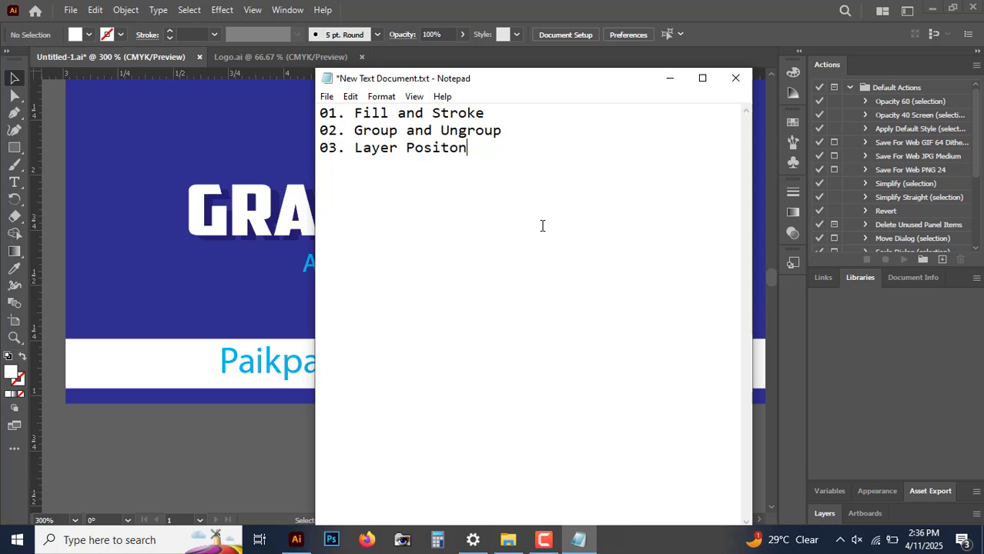
key(BackSpace)
key(BackSpace)
text(ion = Uppe)
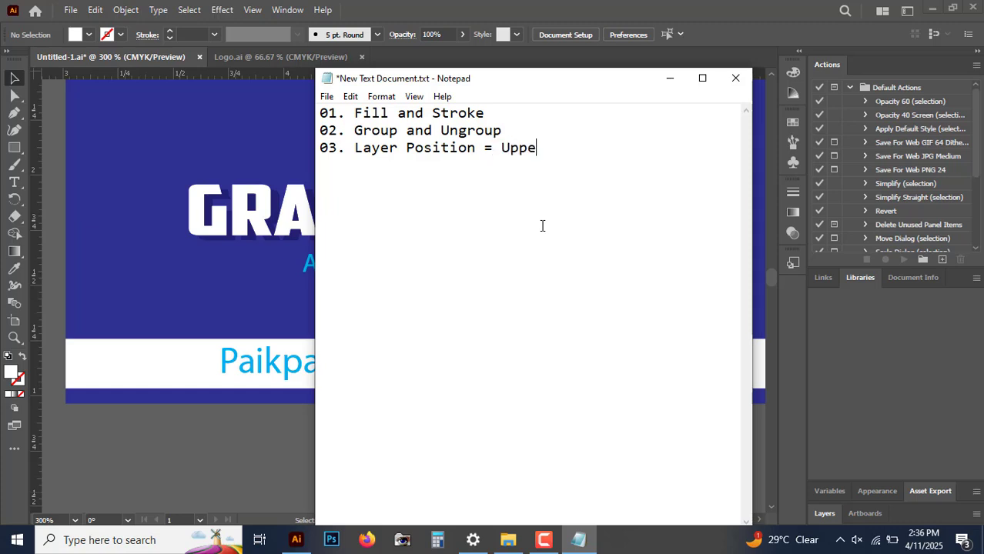
text(r = Ctrl+S)
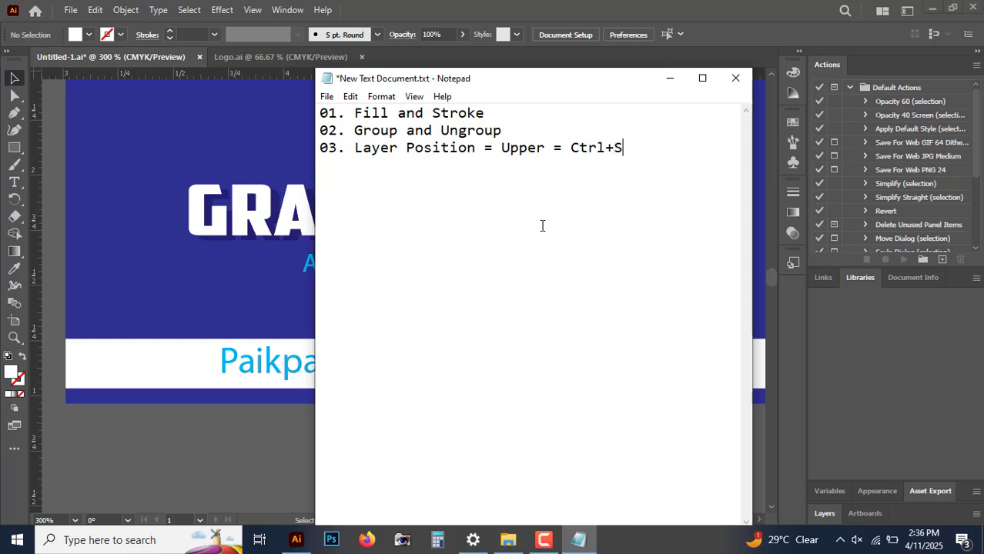
text(hift+})
Step: Add an aligned line Lower = Ctrl+Shift+left brace beneath the Upper note and save the text file
drag(502, 148, 695, 171)
key(ctrl+c)
click(700, 277)
key(Tab)
key(Tab)
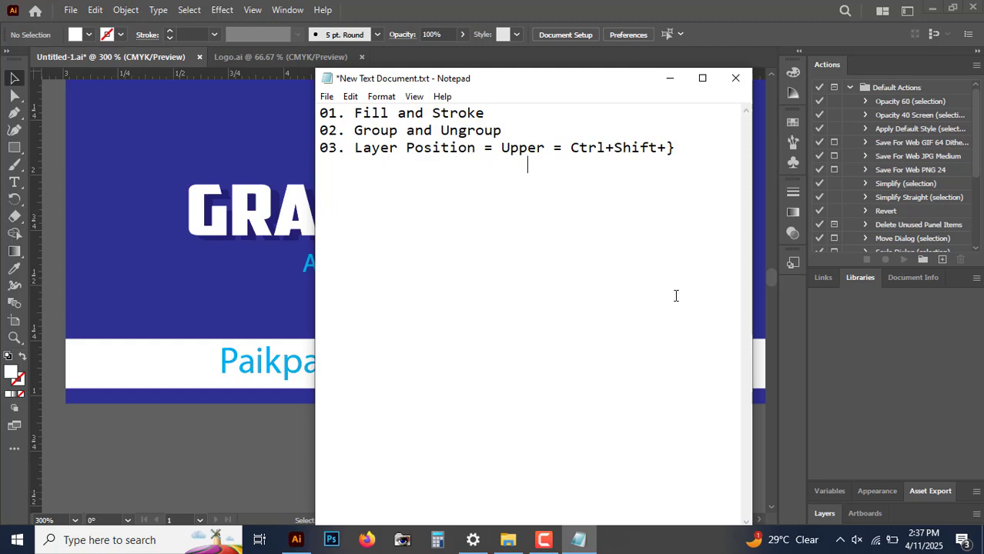
key(BackSpace)
key(ctrl+v)
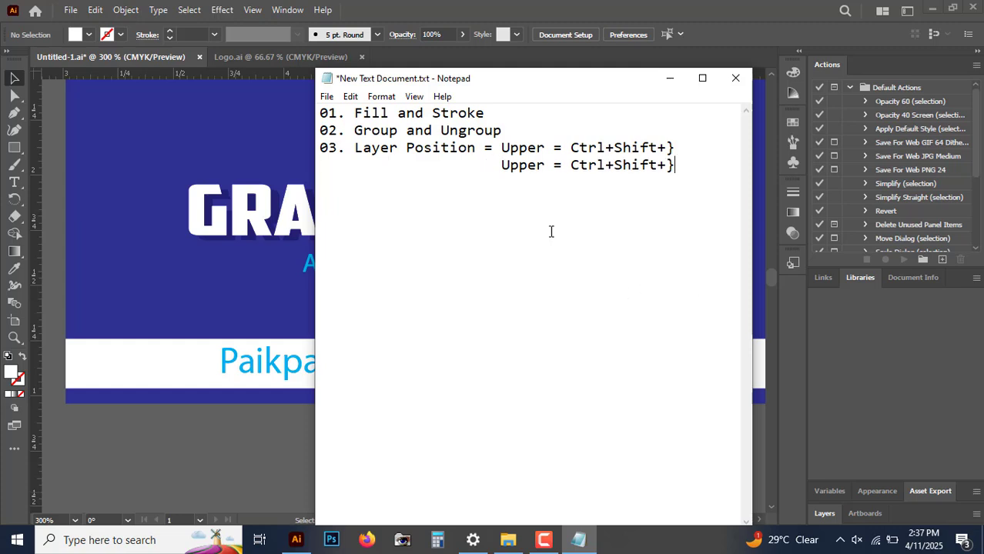
drag(546, 164, 501, 171)
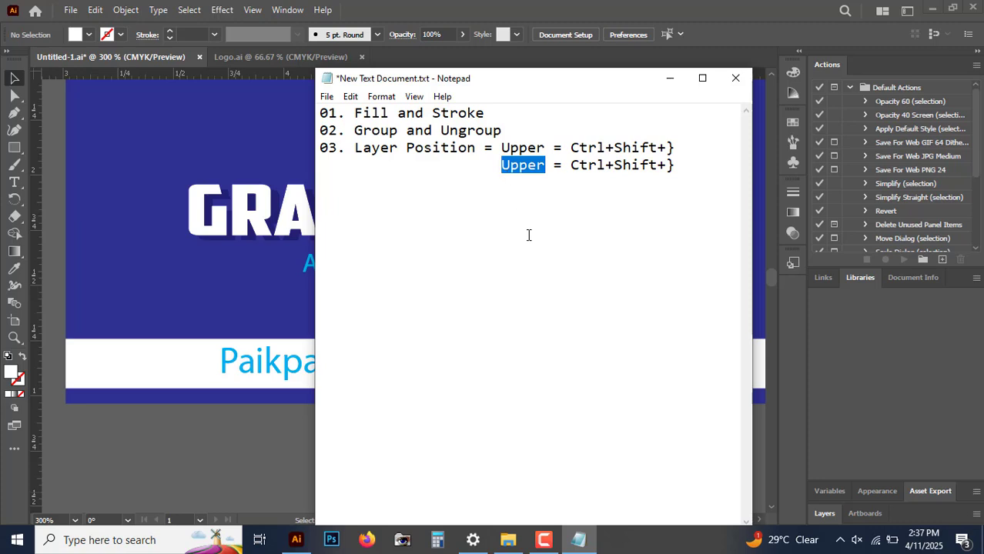
text(Lower)
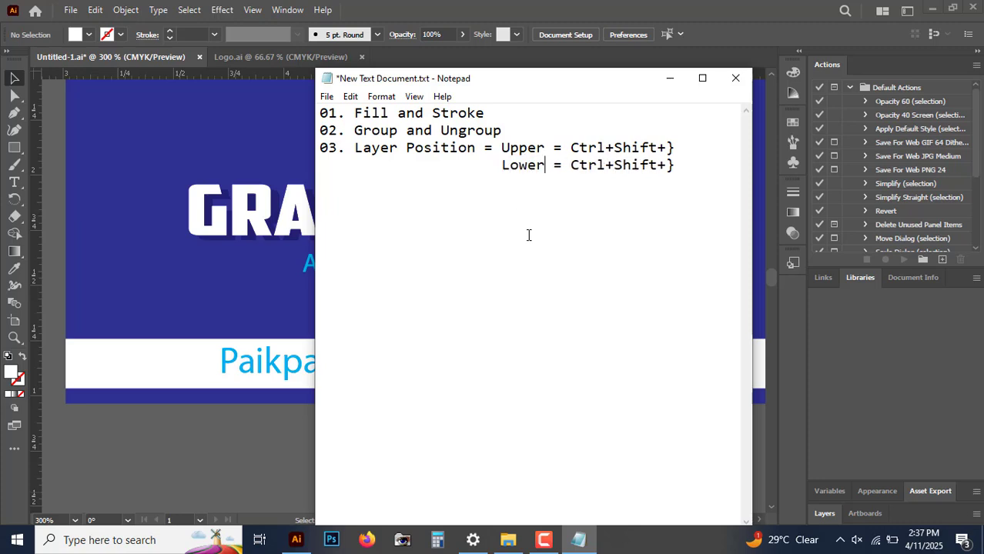
drag(666, 165, 679, 166)
text({)
key(ctrl+s)
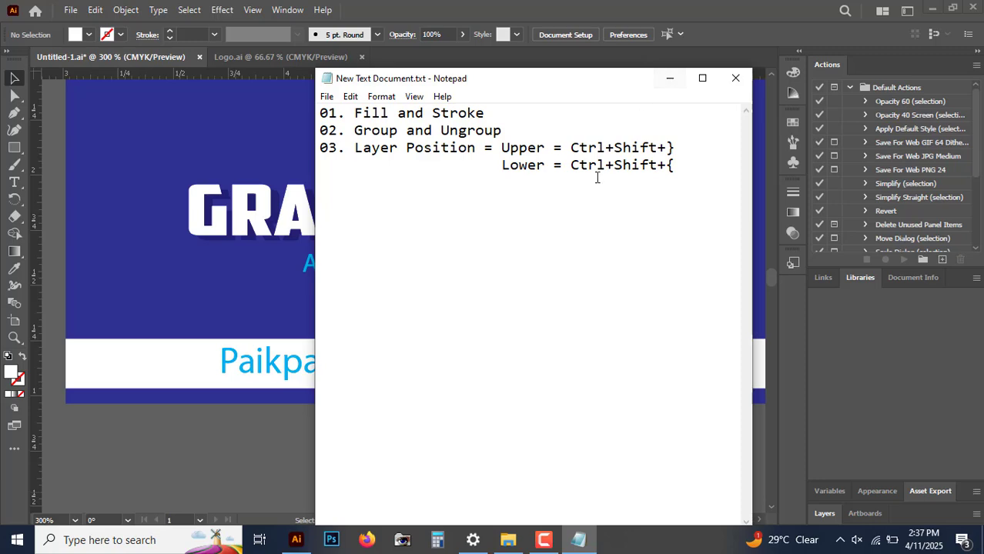
click(670, 79)
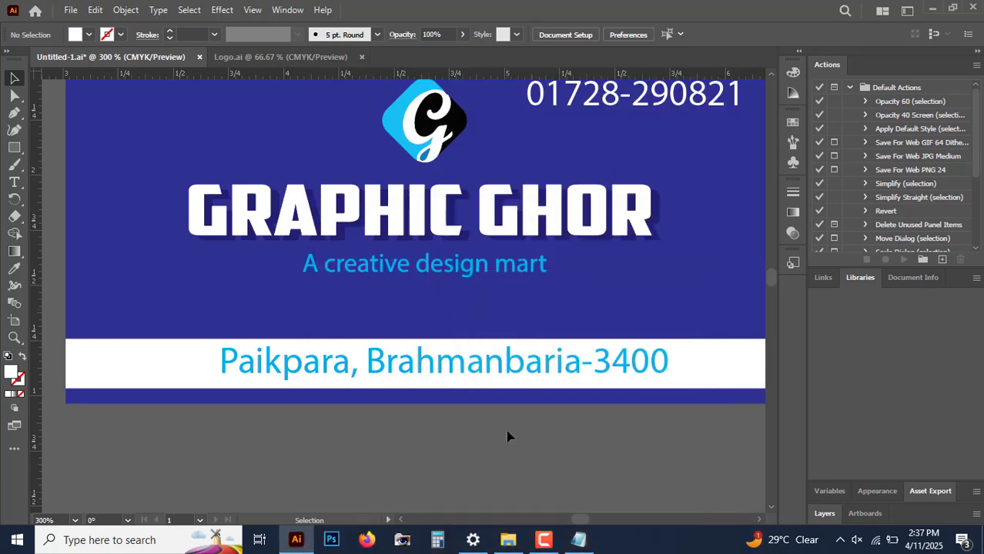
key(ctrl+minus)
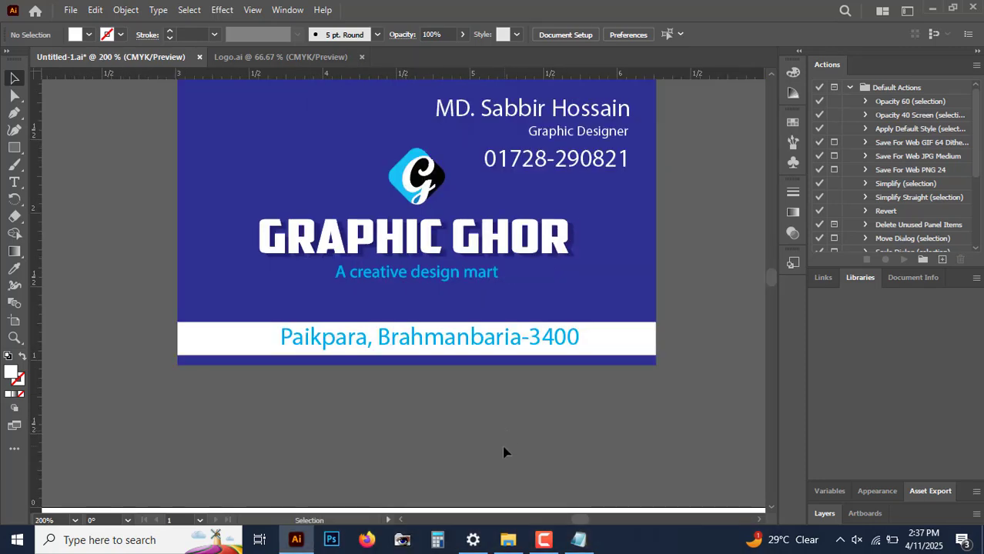
scroll(498, 455, up, 1)
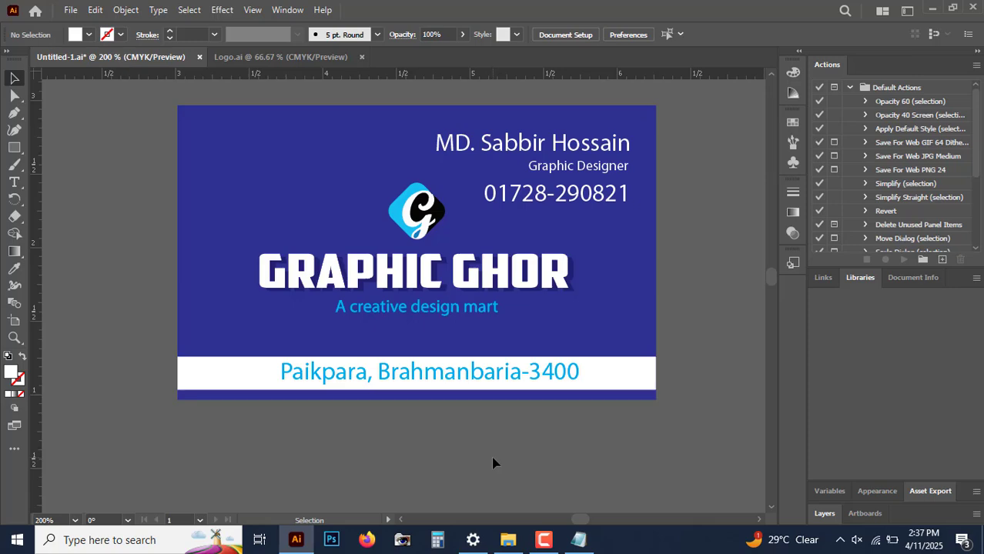
click(579, 539)
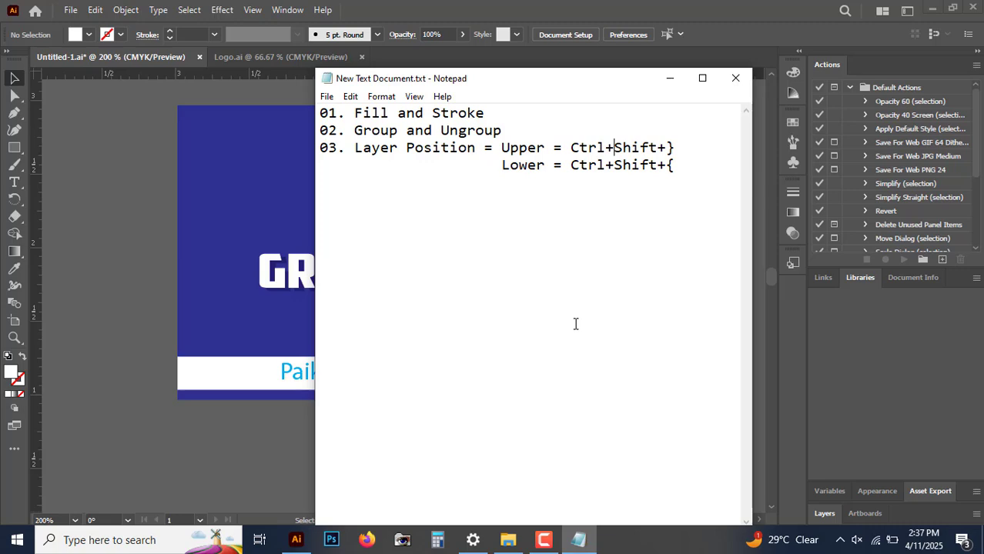
click(669, 80)
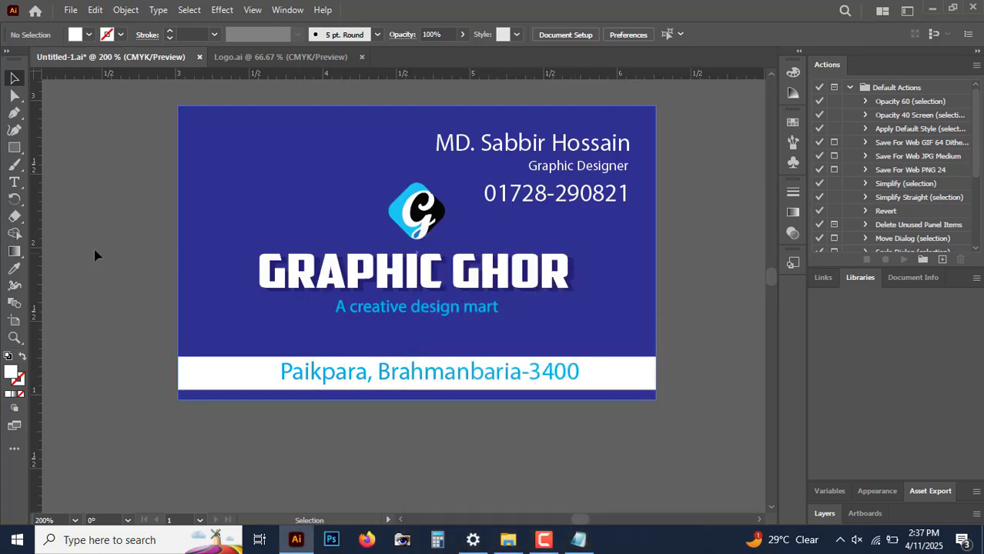
Step: Select the card background, the title group and the white strip in turn to check their stacking
click(289, 185)
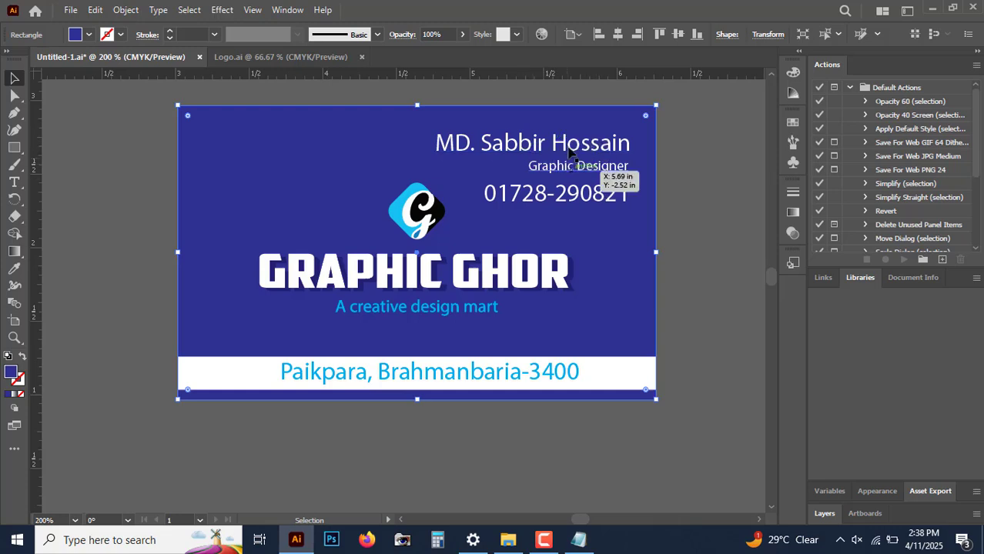
click(426, 293)
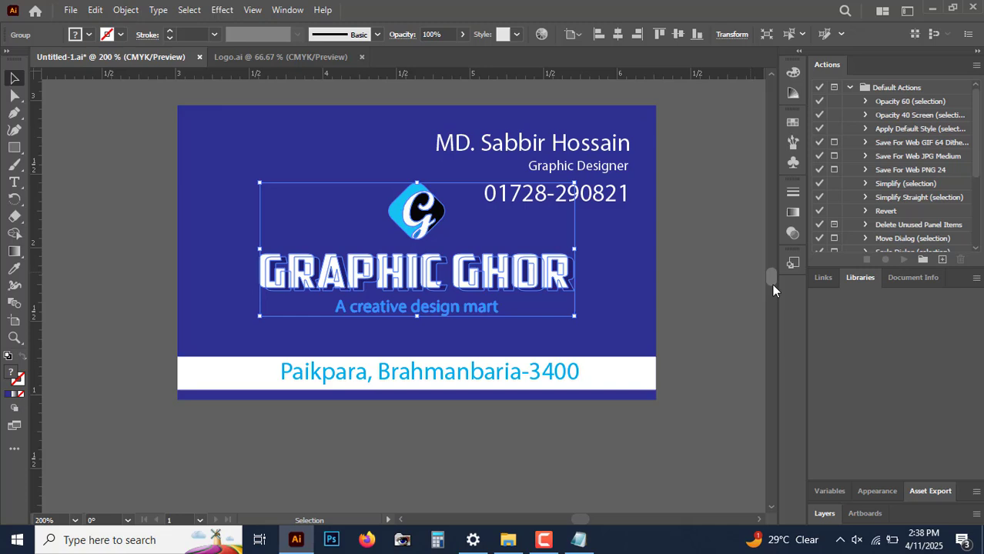
click(729, 287)
click(624, 379)
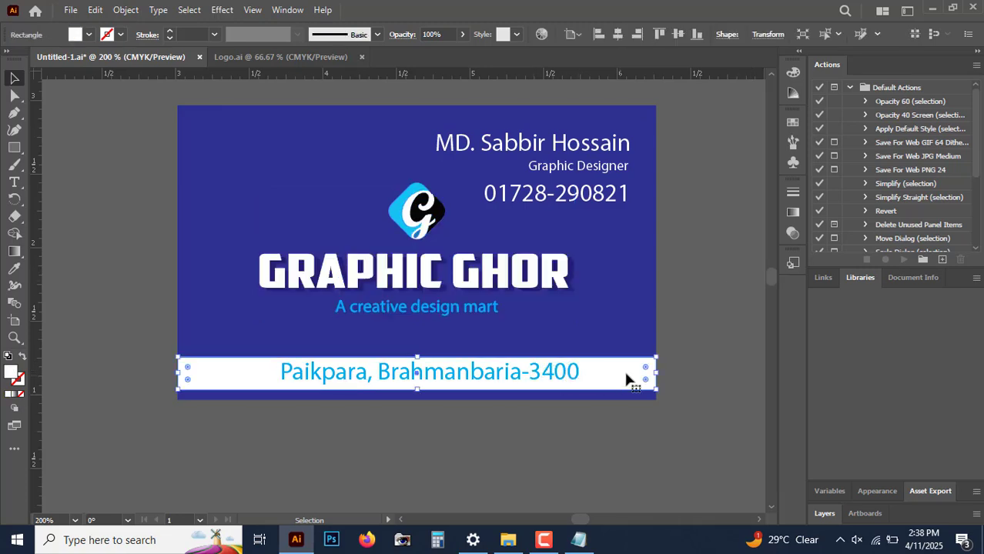
click(718, 300)
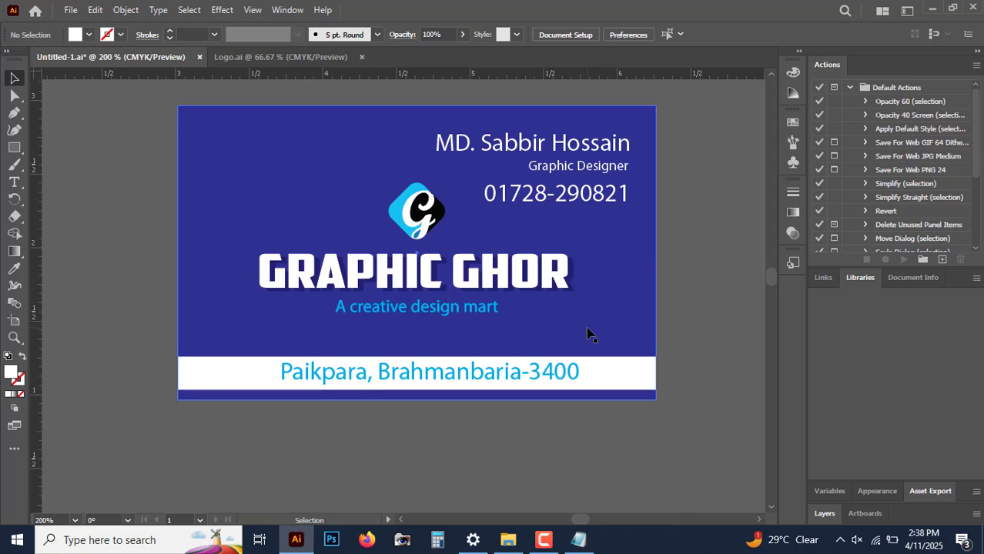
click(579, 540)
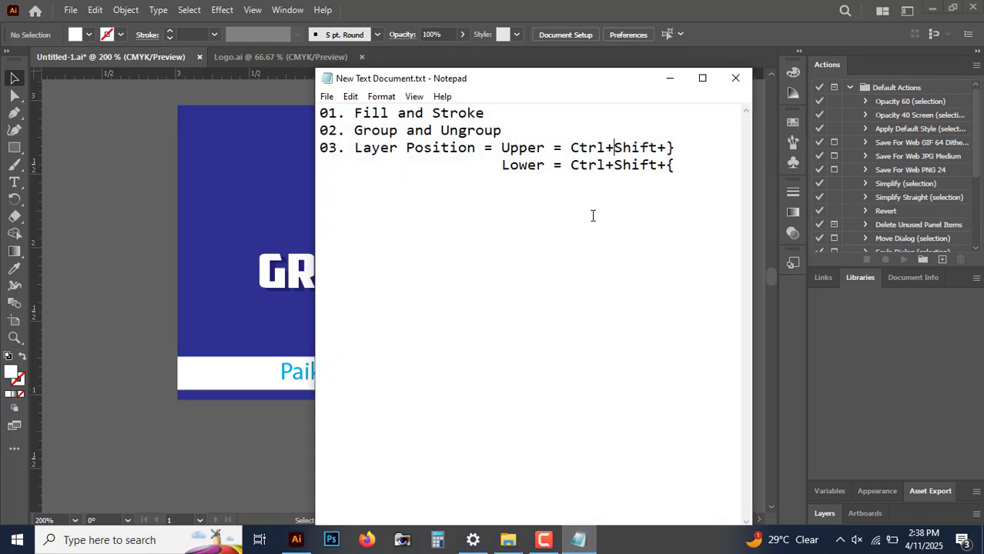
click(670, 77)
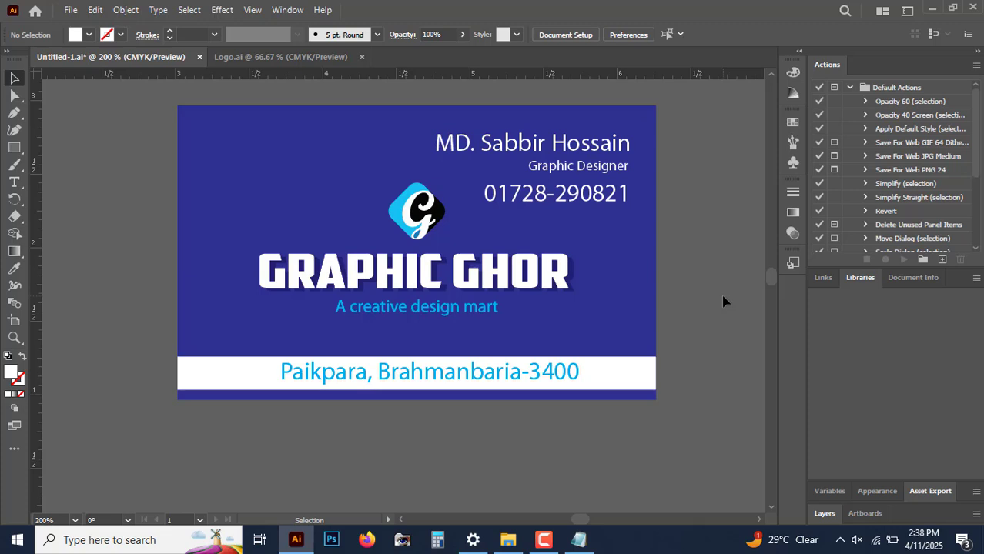
Step: Select the white strip together with the address text and move them up on the card
click(533, 388)
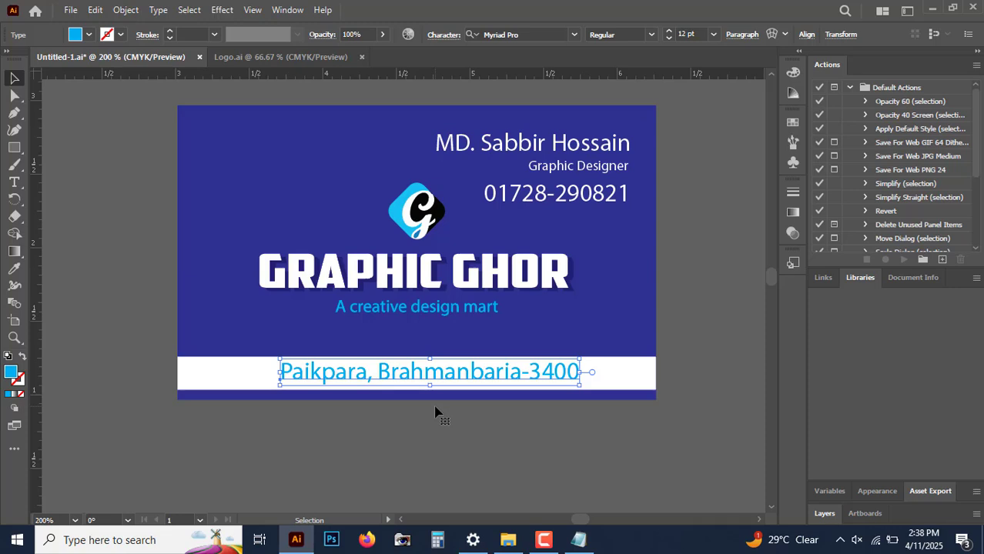
shift+click(624, 379)
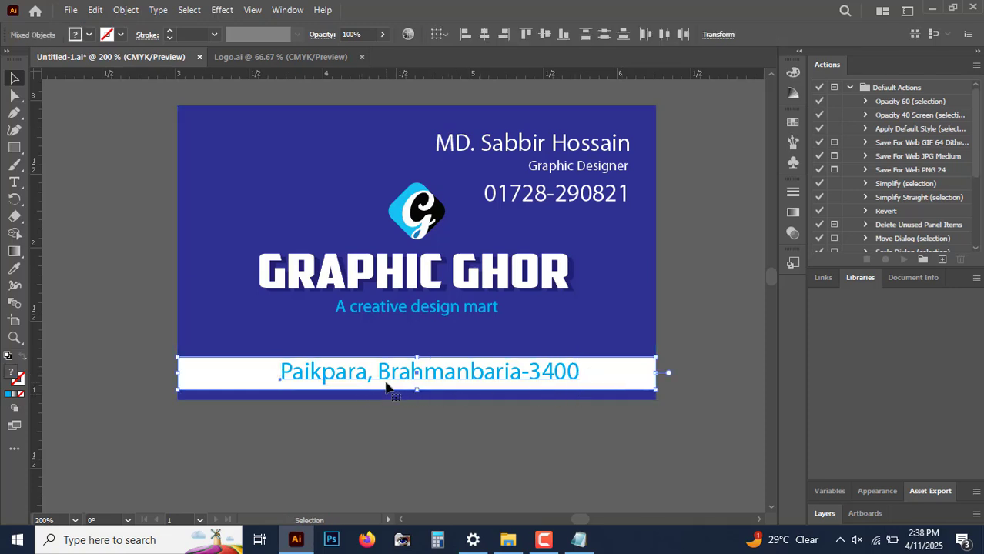
click(525, 443)
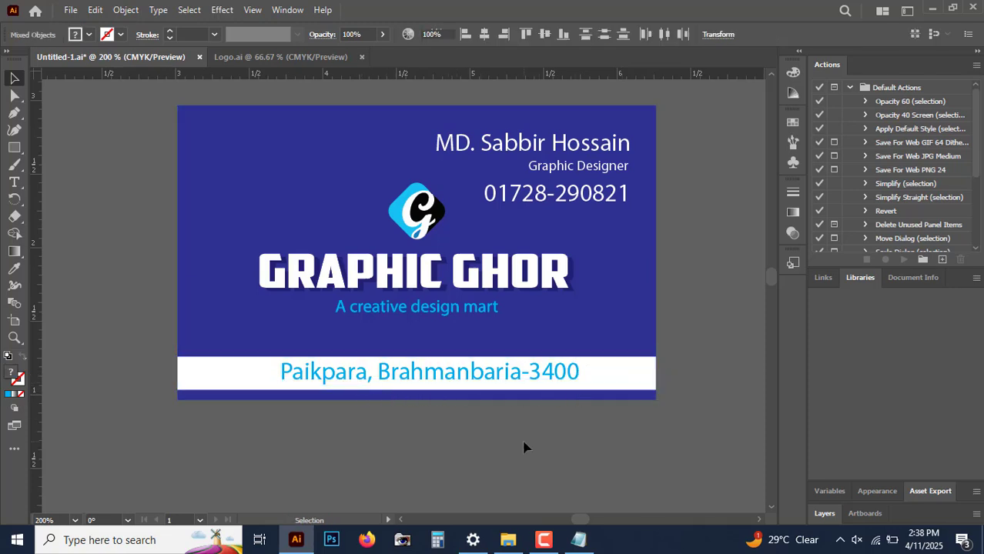
click(503, 384)
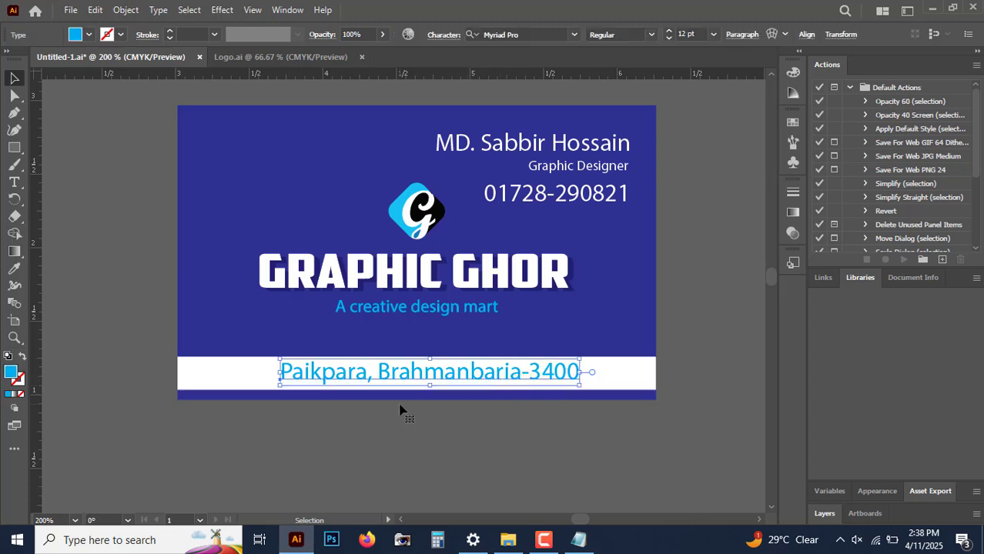
shift+click(628, 381)
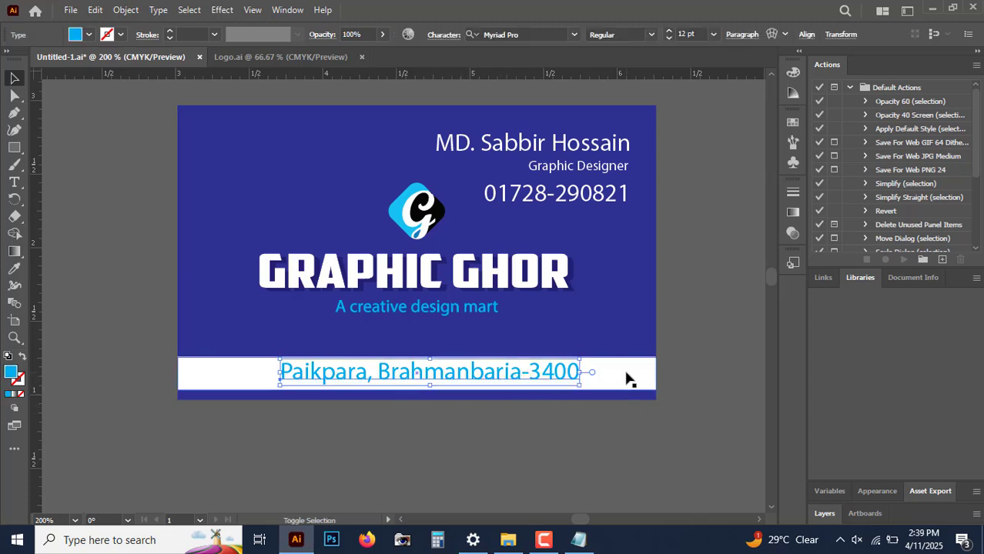
shift+click(629, 381)
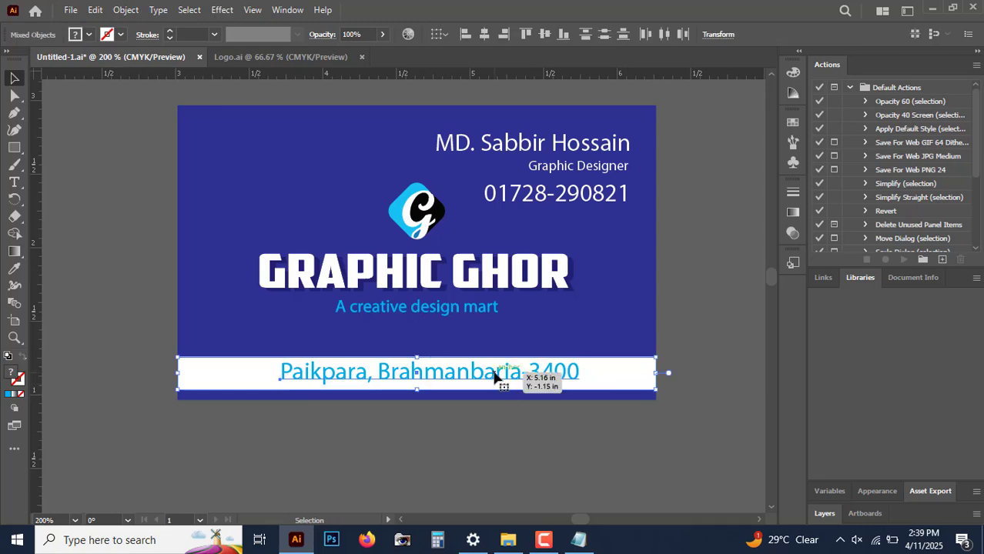
drag(495, 376, 498, 349)
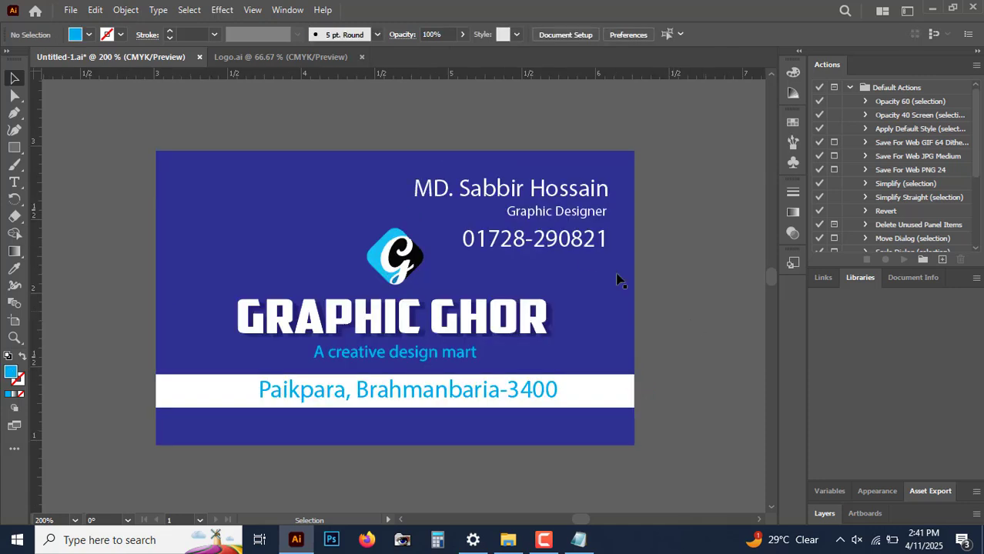
Step: Move the logo and Graphic Ghor title group down slightly below the phone number
click(470, 199)
click(541, 216)
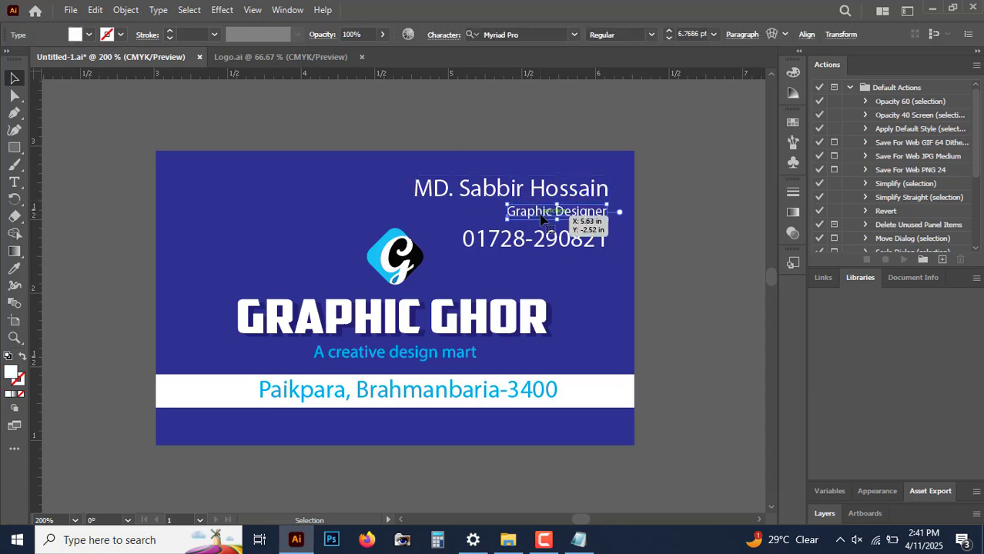
click(528, 242)
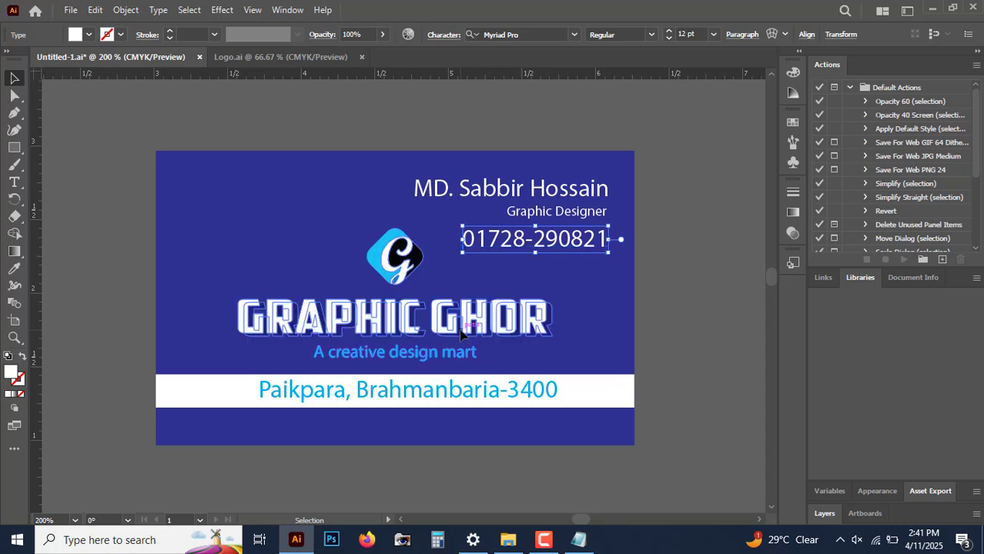
click(543, 324)
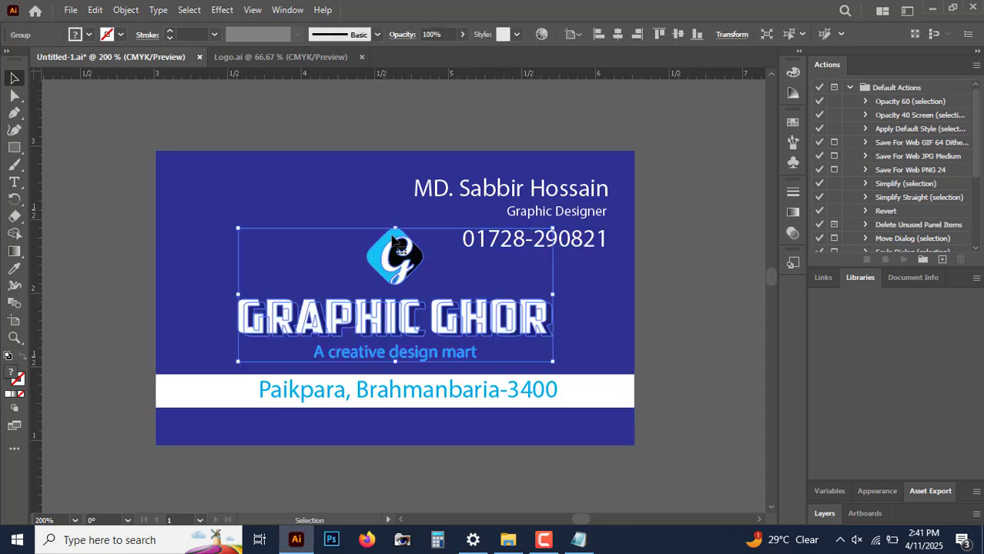
drag(395, 229, 395, 243)
click(740, 312)
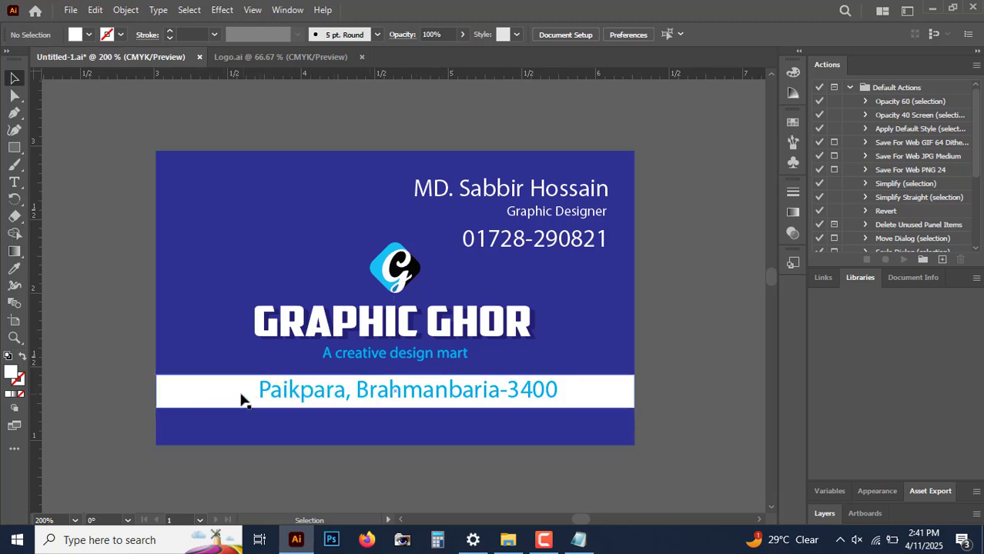
Step: Nudge the address text left so it sits centred on the white strip
click(385, 403)
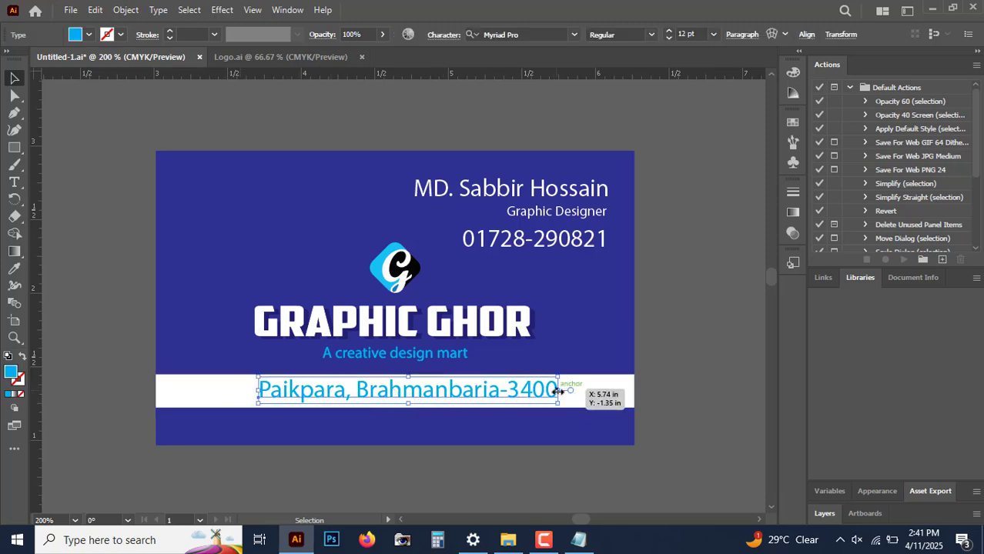
drag(553, 392, 544, 391)
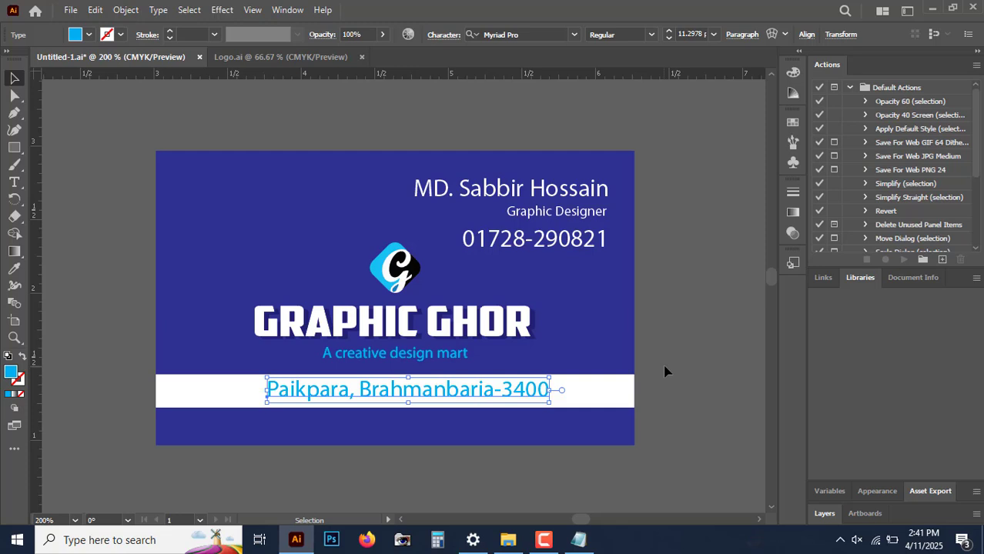
key(Left)
key(Left)
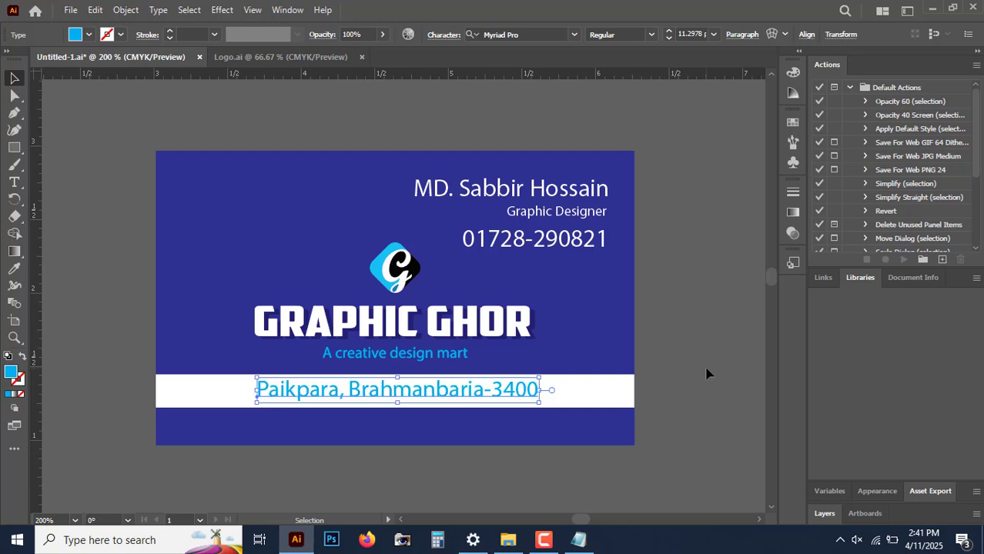
Step: Select the title group and the address text in turn to check their placement
click(466, 332)
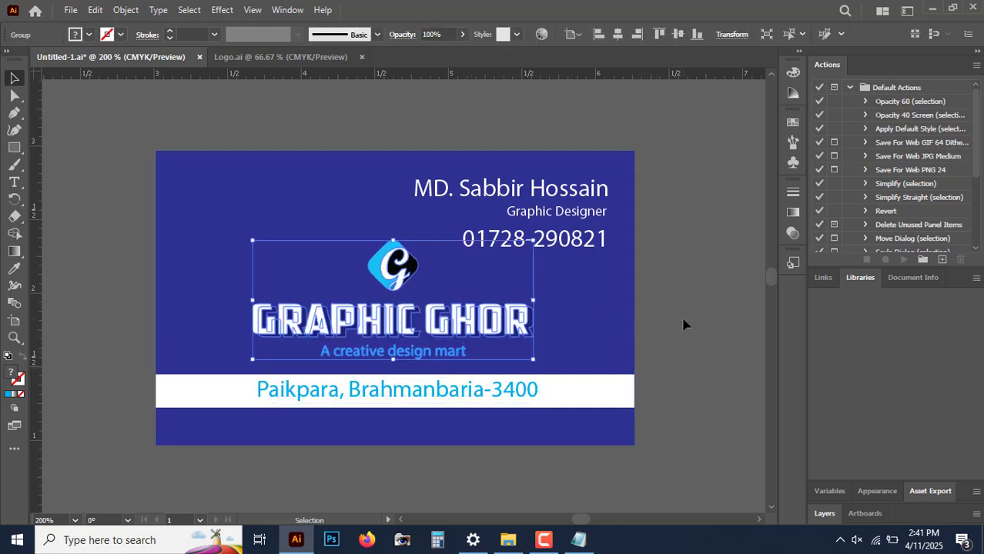
click(716, 329)
scroll(716, 357, down, 2)
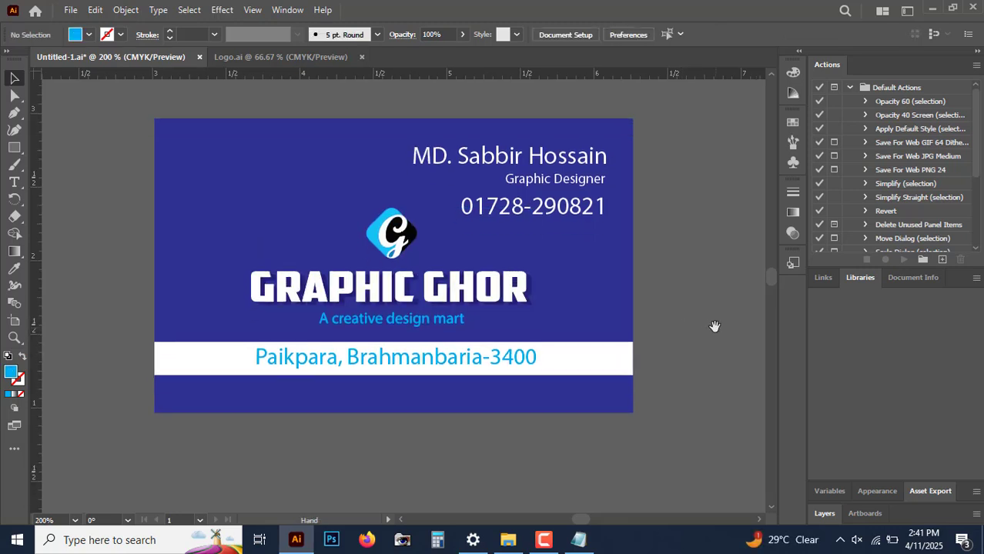
click(527, 359)
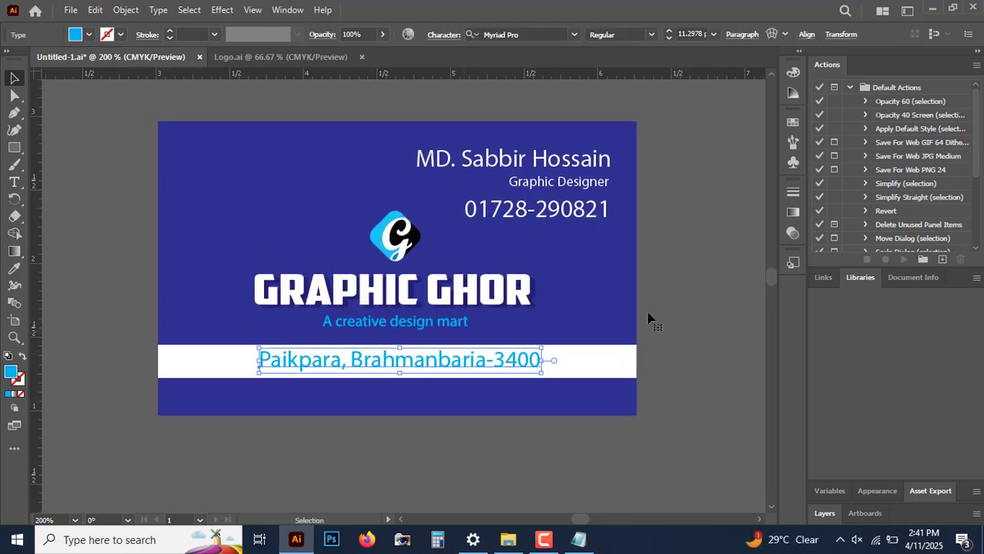
click(696, 300)
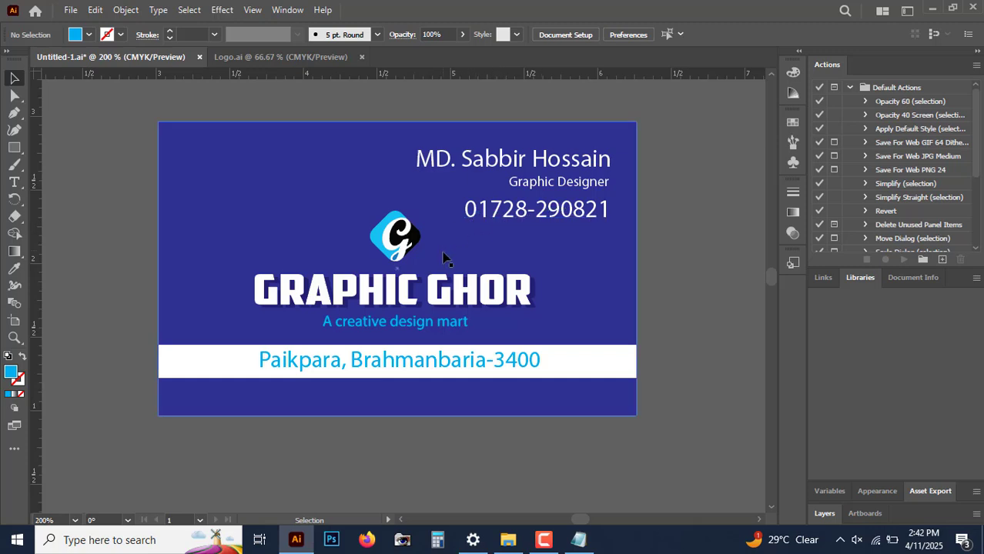
Step: Open Social Icons.ai from the Course 2 Files folder, declining to retain 9-slice scaling for symbols
click(508, 540)
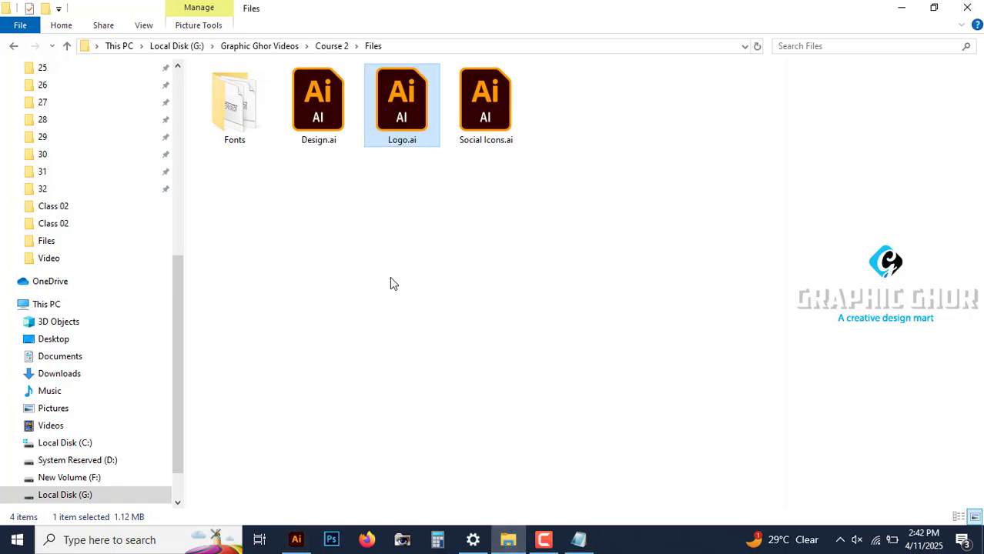
key(Right)
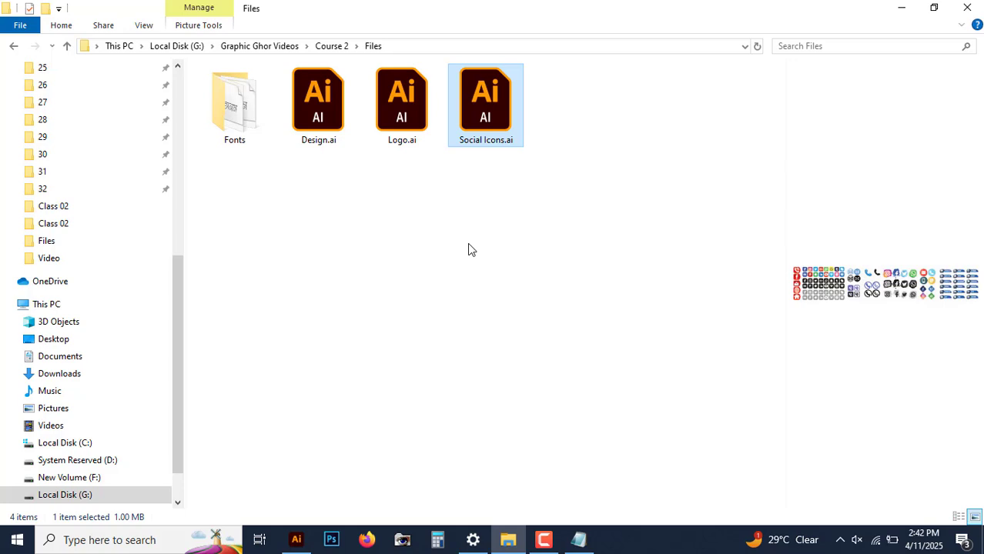
double_click(496, 123)
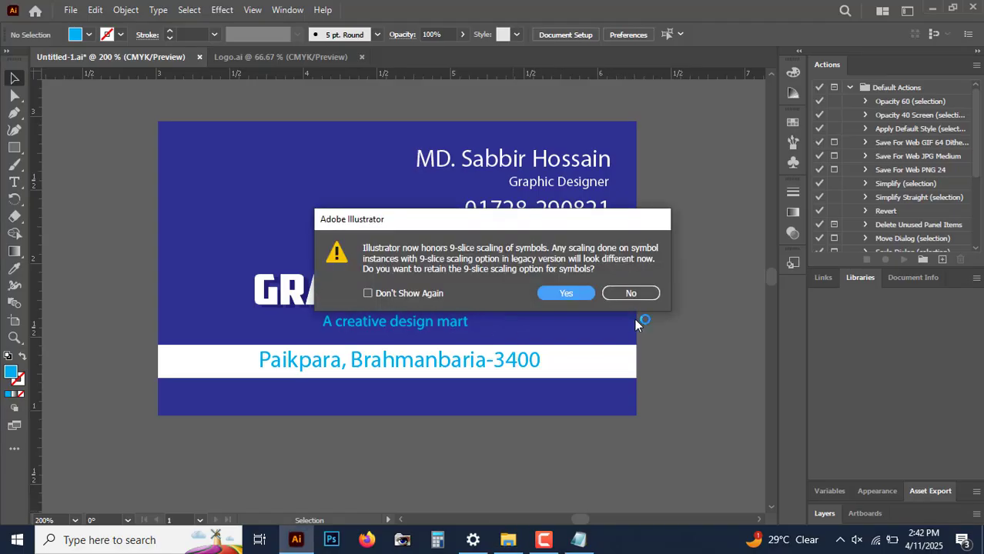
click(368, 293)
click(629, 293)
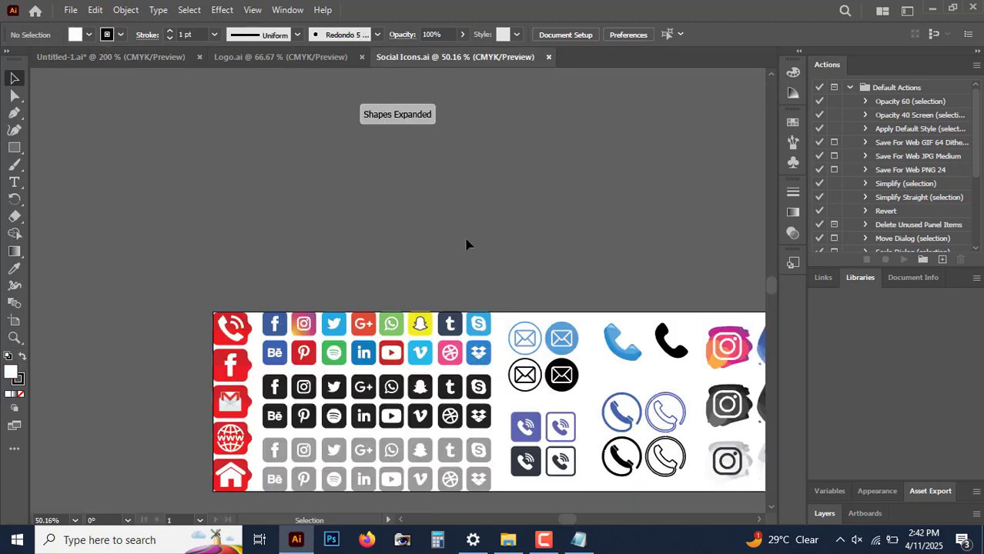
Step: Copy the black phone icon from the social icons sheet and paste it into the business card
drag(489, 278, 381, 168)
drag(544, 165, 422, 190)
click(406, 259)
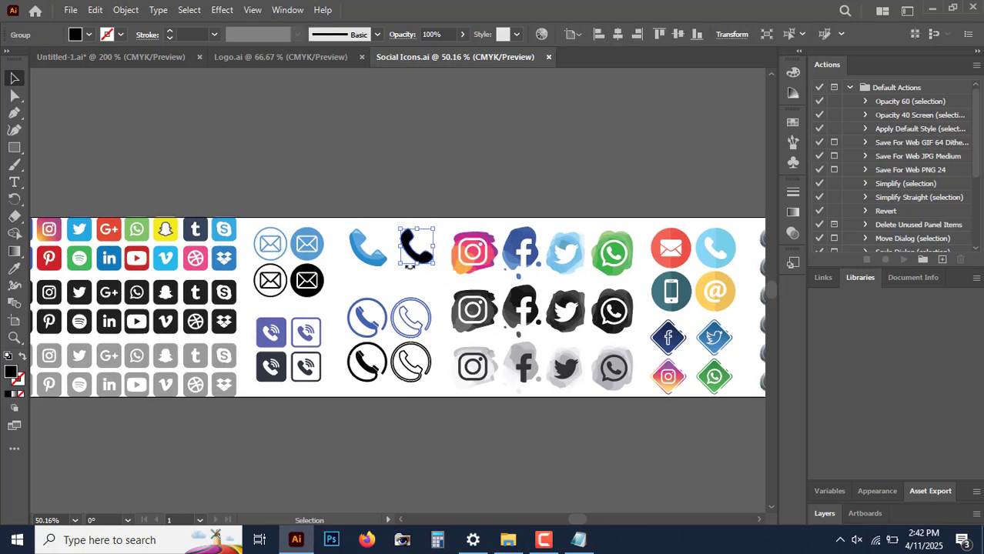
click(395, 185)
click(142, 65)
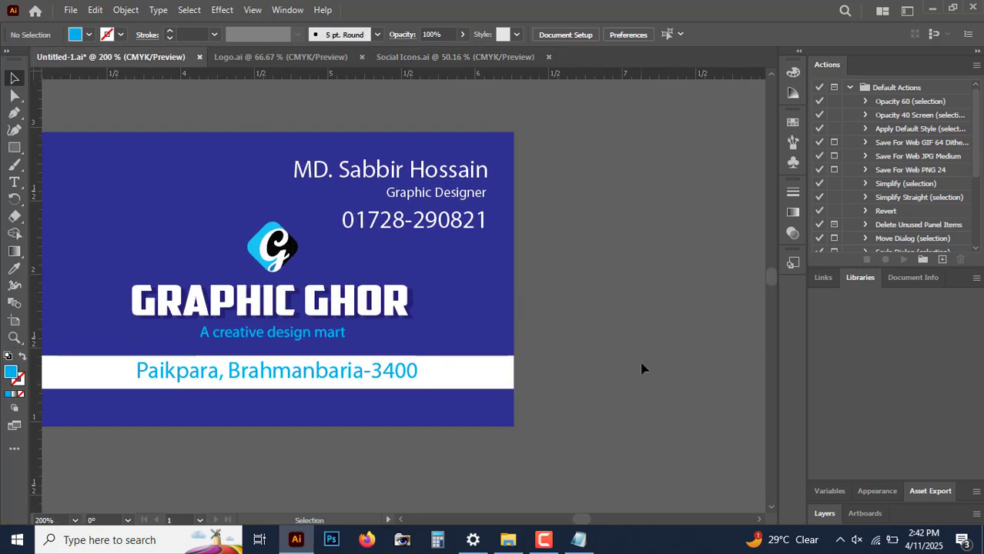
key(ctrl+v)
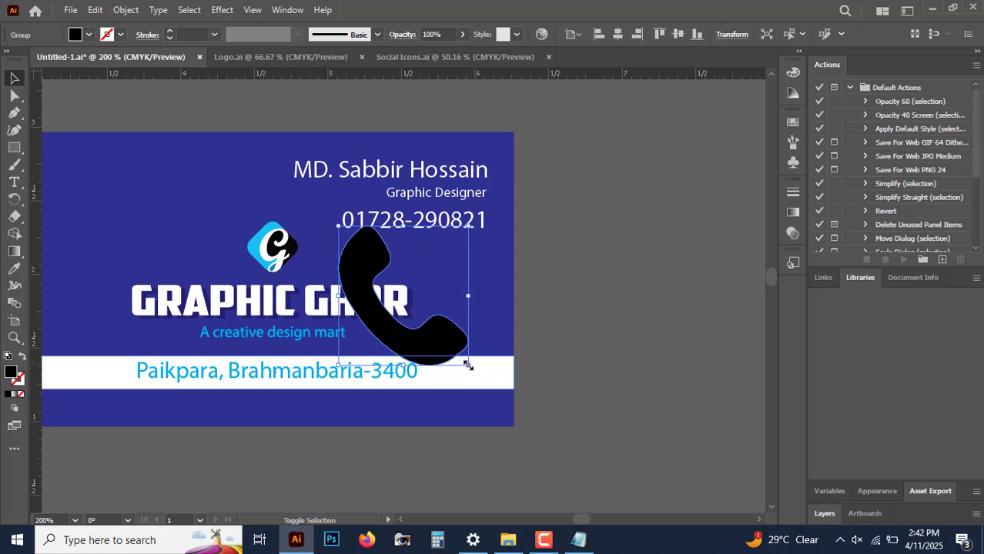
Step: Scale the phone icon down and place it just left of the phone number
drag(468, 365, 385, 249)
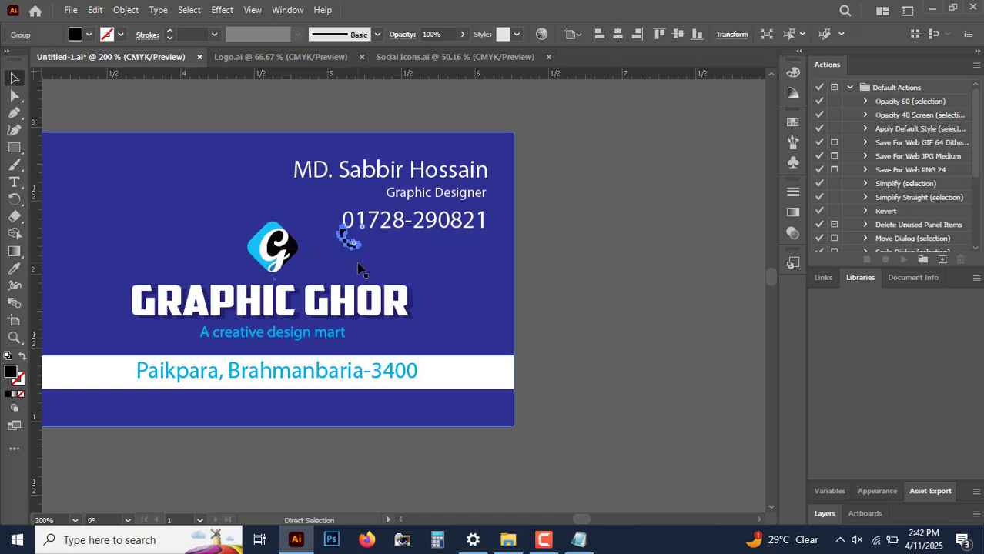
scroll(359, 270, up, 4)
drag(358, 284, 295, 238)
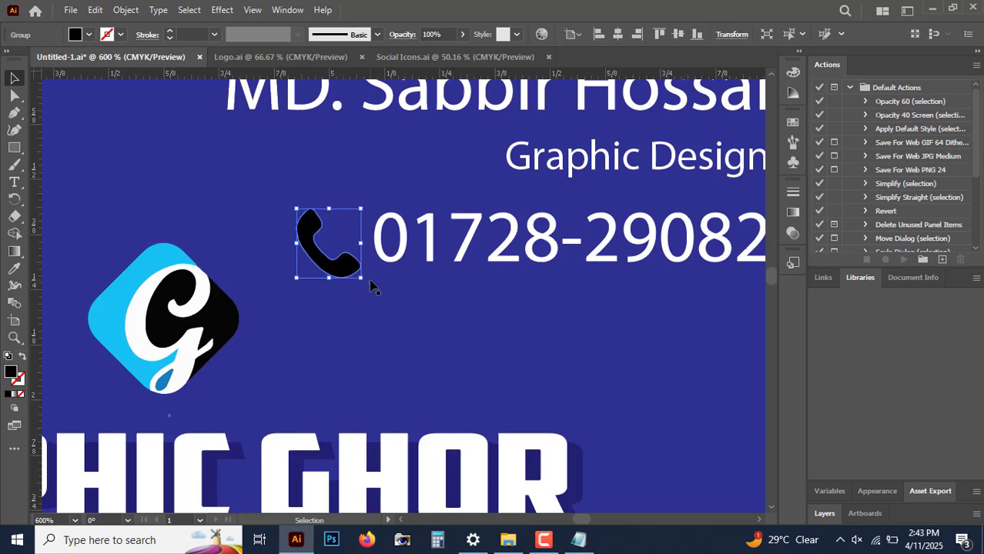
mouse_move(361, 277)
mouse_down()
mouse_move(341, 261)
mouse_move(354, 261)
mouse_up()
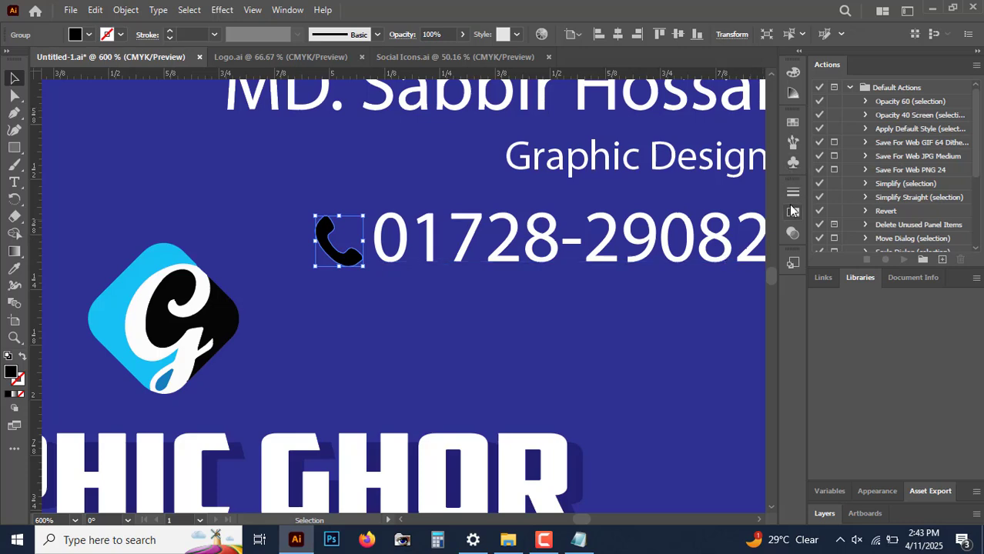
Step: Fill the phone icon with white from the Swatches
click(793, 121)
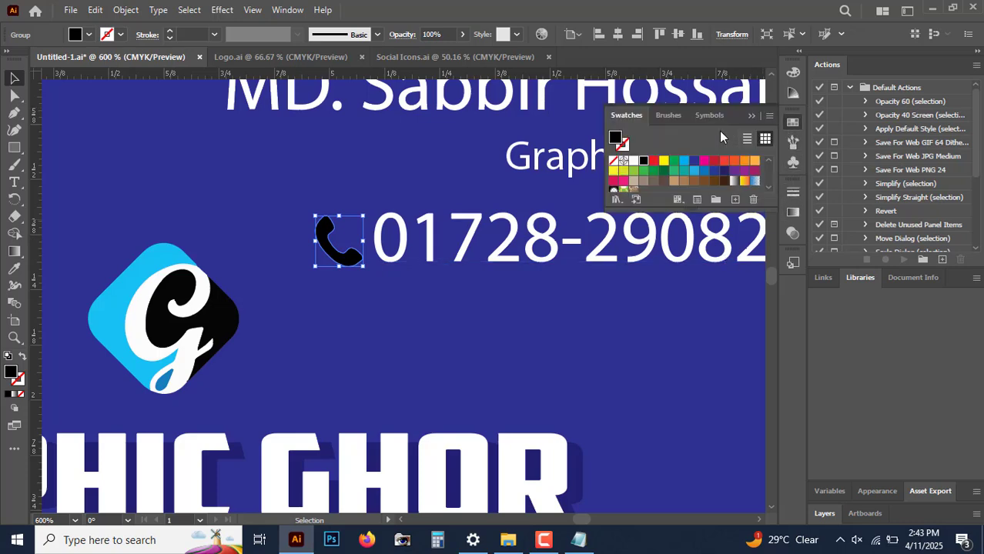
click(633, 161)
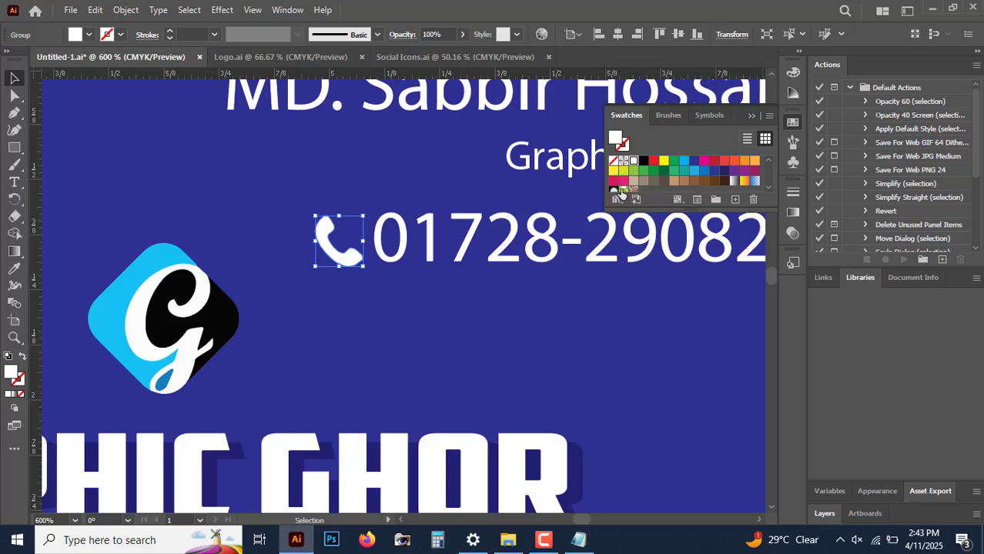
click(636, 313)
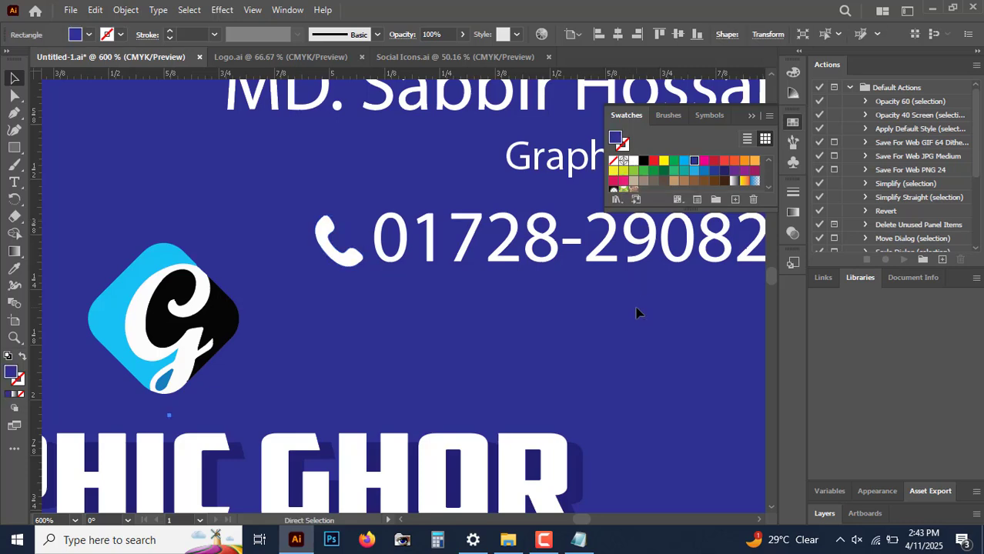
key(ctrl+minus)
key(ctrl+minus)
key(ctrl+minus)
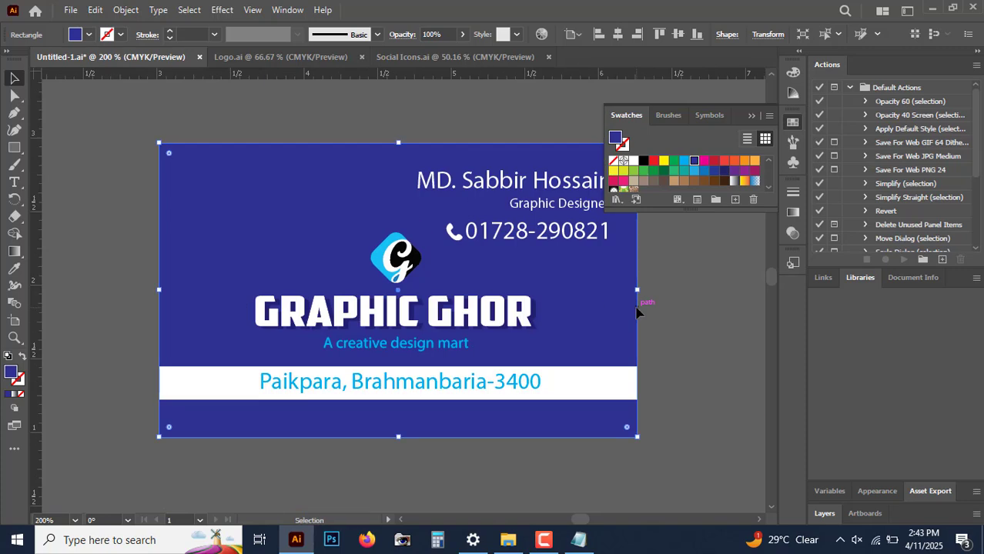
Step: Switch to the social icons sheet, zoom in on the blue button set, and ungroup it
click(444, 61)
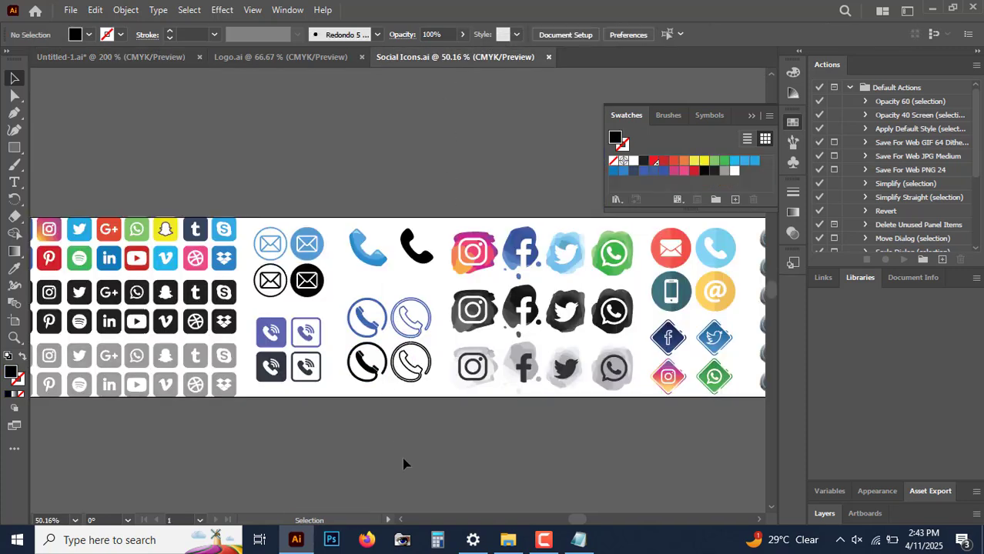
drag(646, 437, 418, 433)
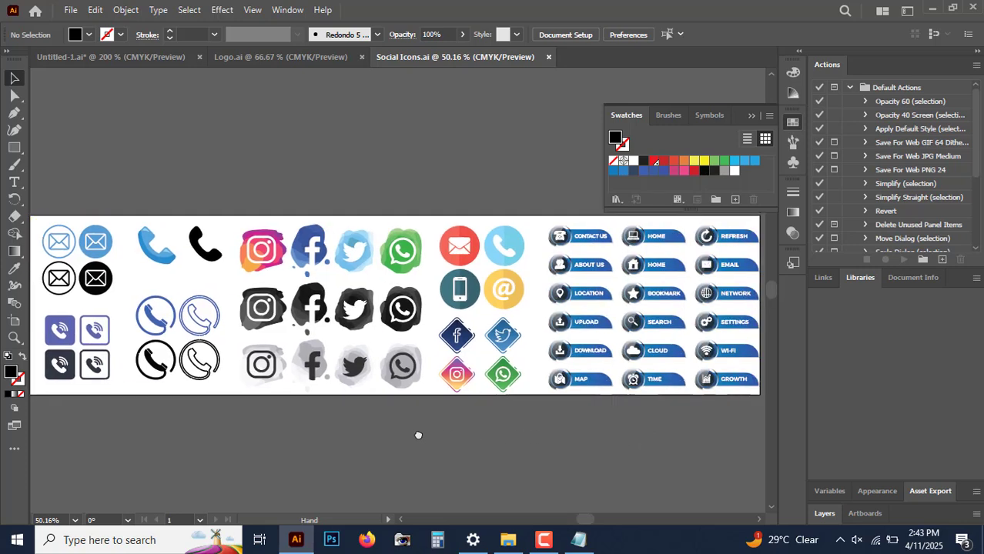
drag(584, 425, 435, 422)
key(ctrl+plus)
key(ctrl+plus)
key(ctrl+plus)
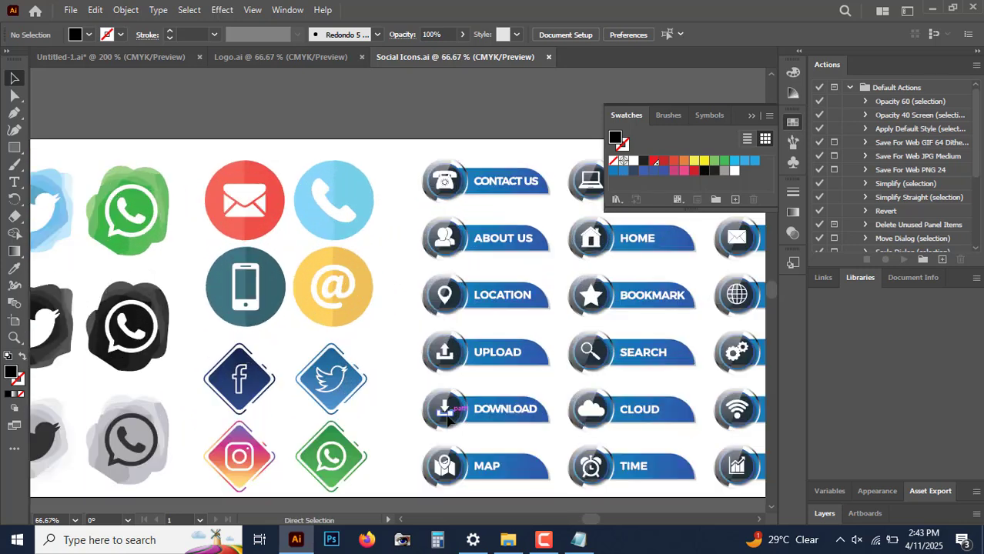
drag(524, 372, 380, 385)
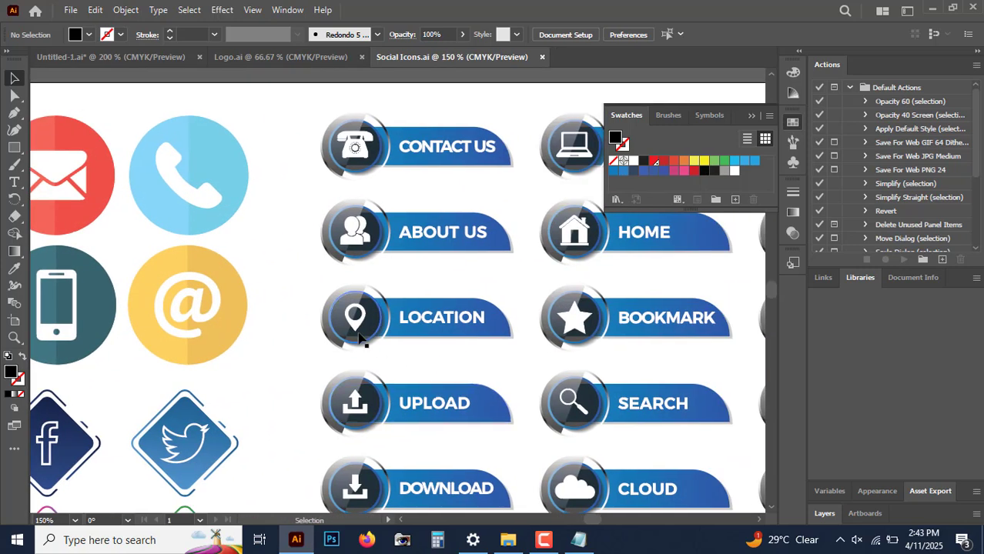
click(354, 346)
drag(421, 333, 314, 359)
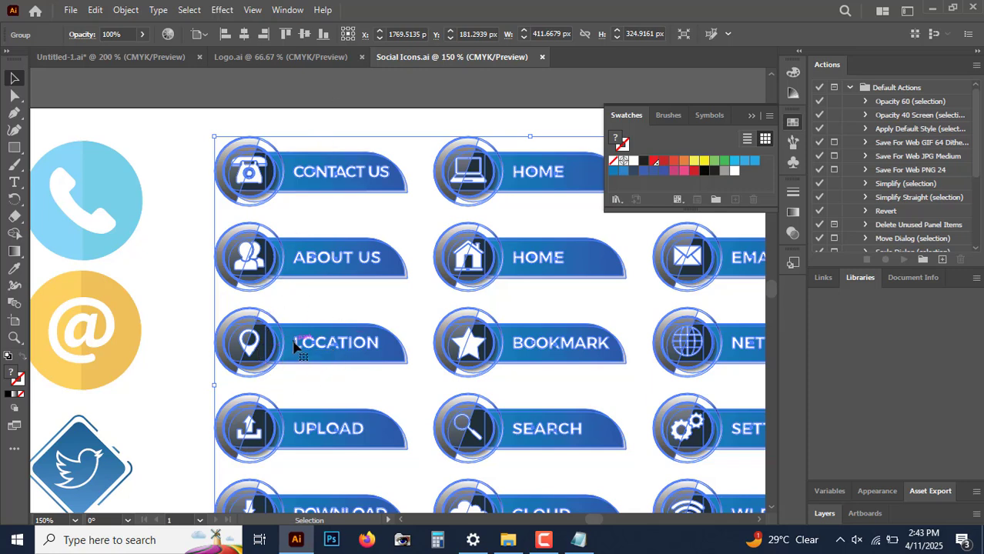
right_click(334, 351)
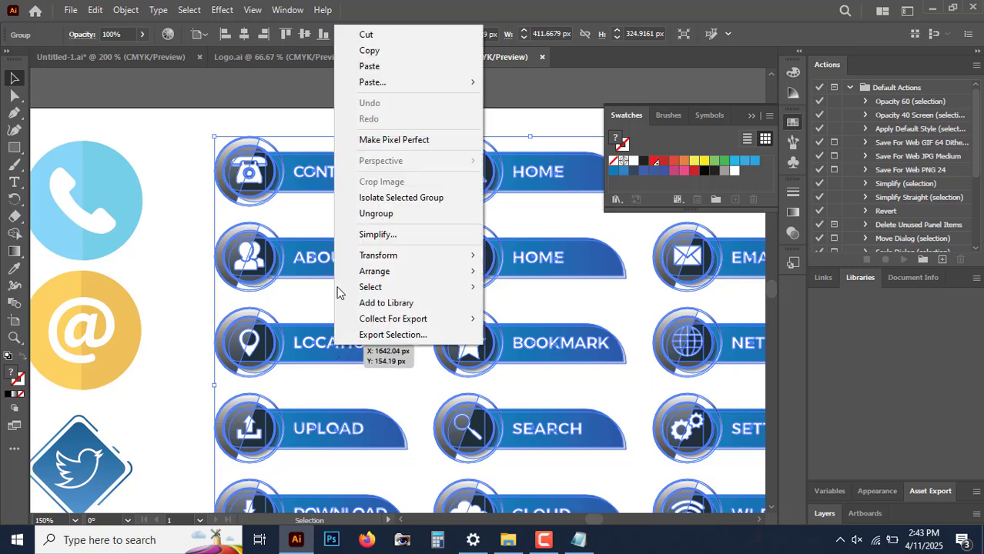
click(375, 214)
click(365, 108)
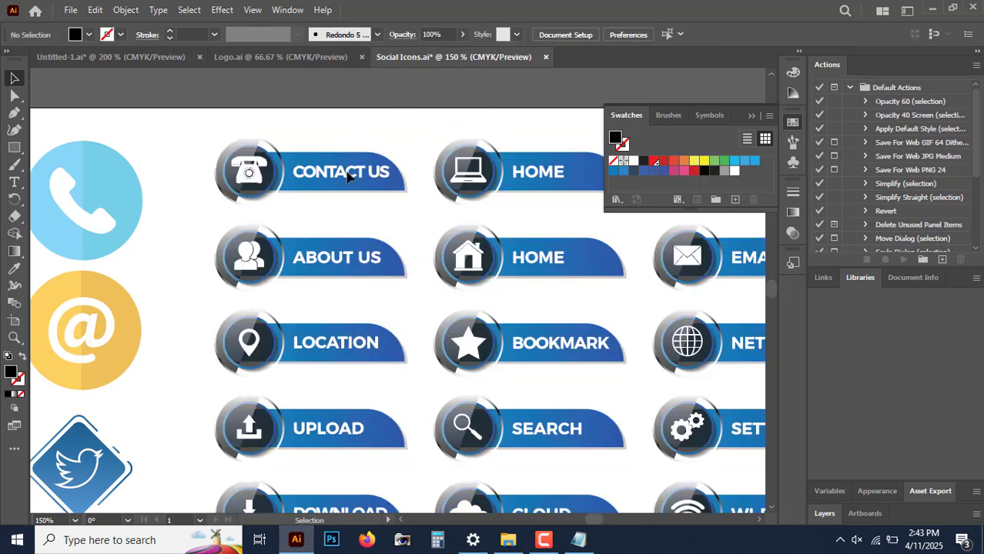
Step: Ungroup the Location button and select its white pin icon to copy it
click(287, 348)
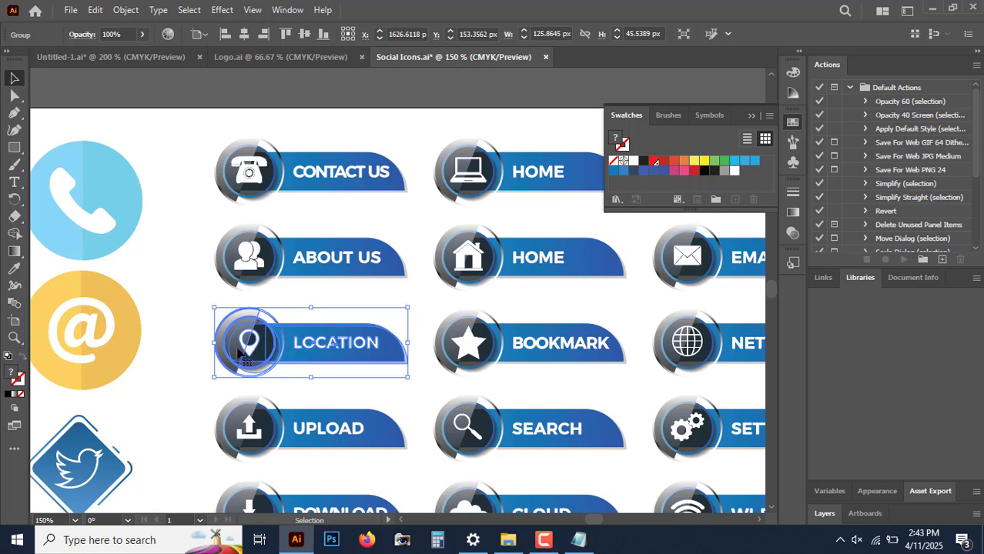
right_click(302, 360)
click(370, 219)
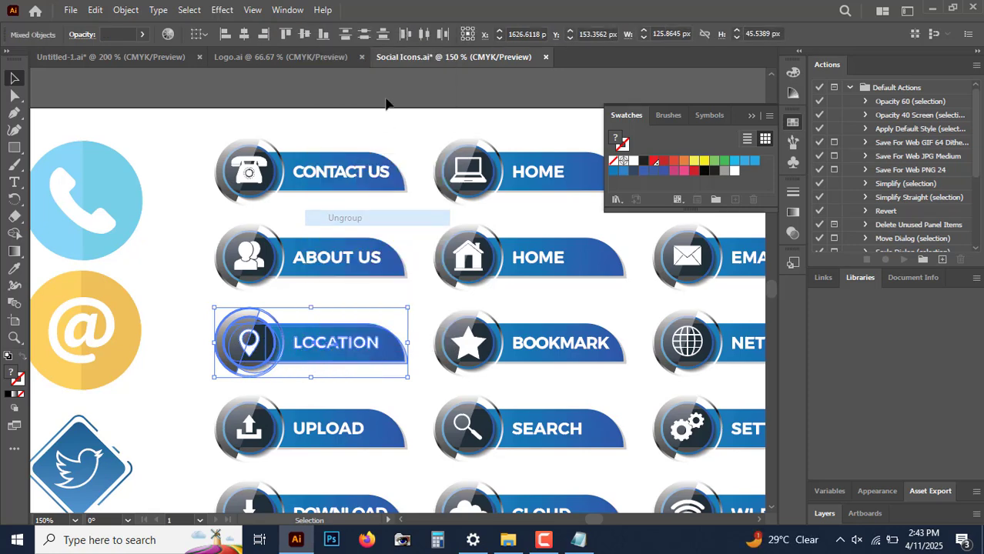
click(387, 104)
click(248, 350)
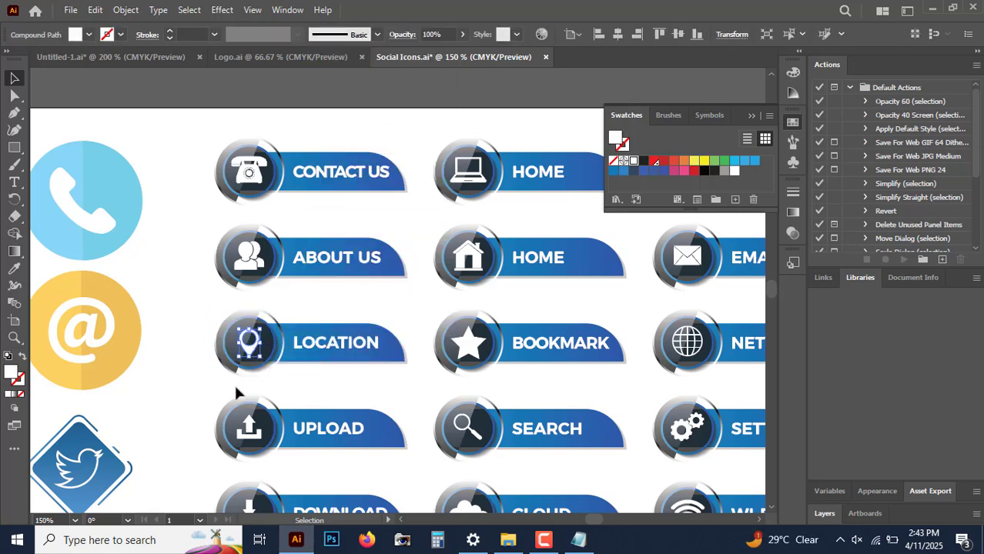
key(a)
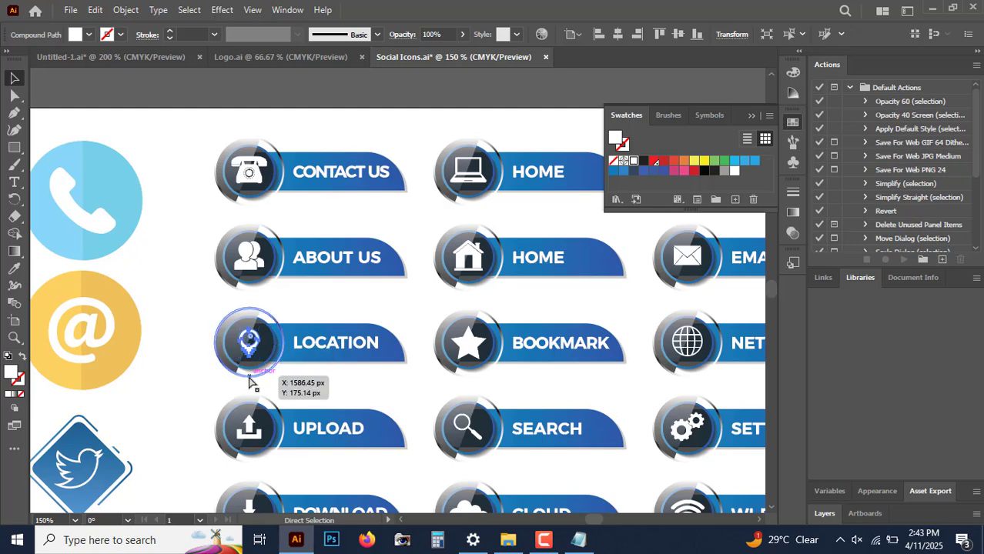
Step: Paste the pin icon into the business card and place it left of the address text
click(111, 59)
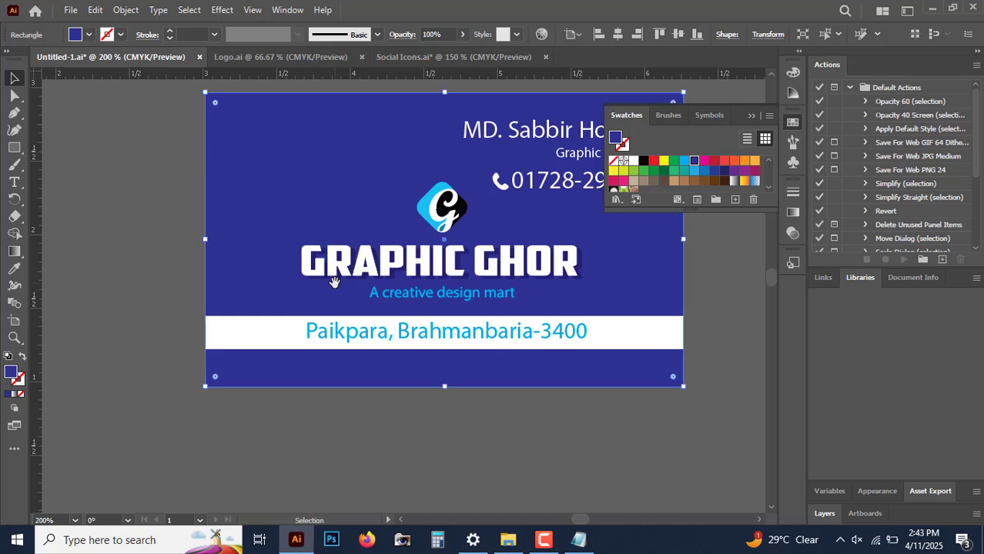
key(ctrl+plus)
drag(290, 352, 456, 297)
key(ctrl+v)
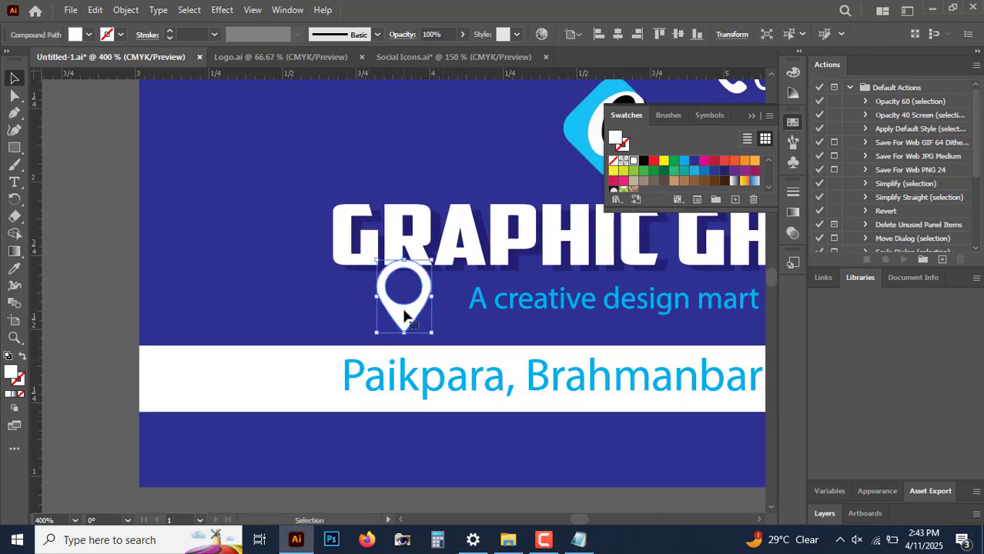
drag(404, 321, 299, 386)
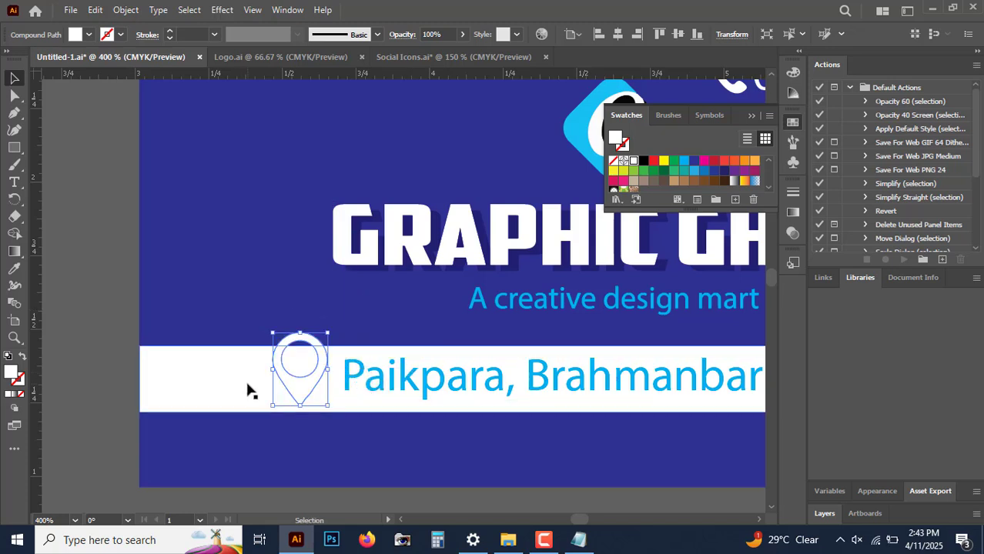
Step: Fill the pin icon with cyan and scale it down to sit beside the address
click(684, 160)
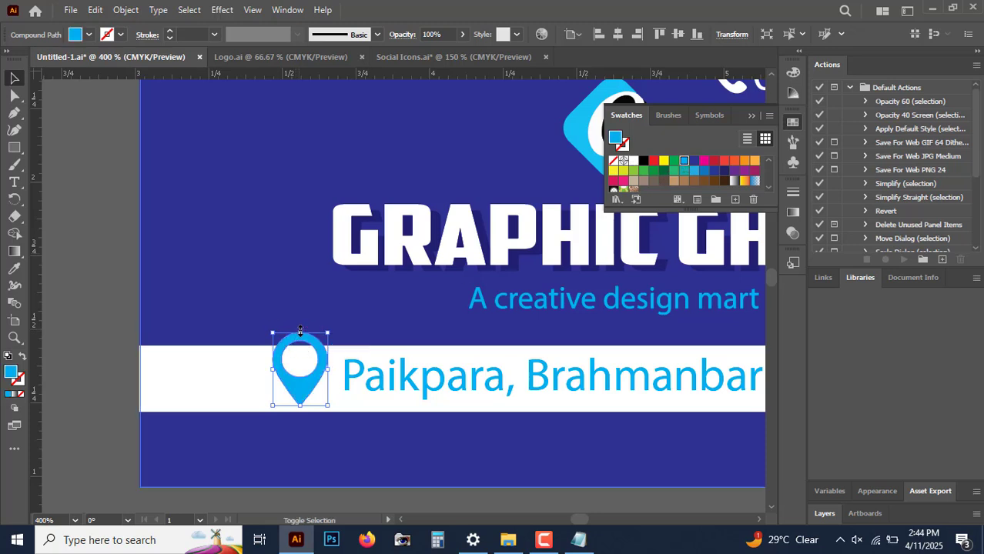
drag(301, 333, 302, 356)
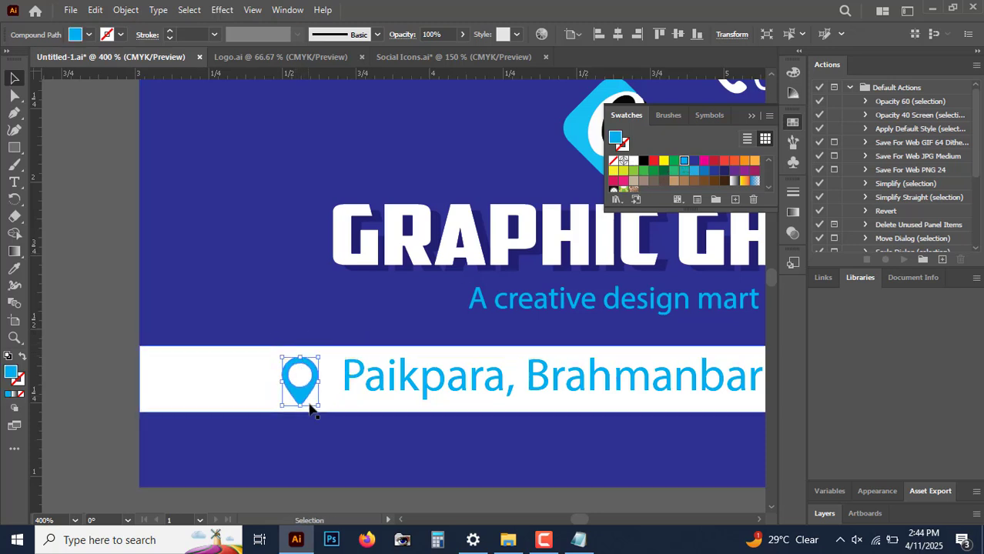
drag(307, 395, 315, 387)
key(ctrl+plus)
key(ctrl+plus)
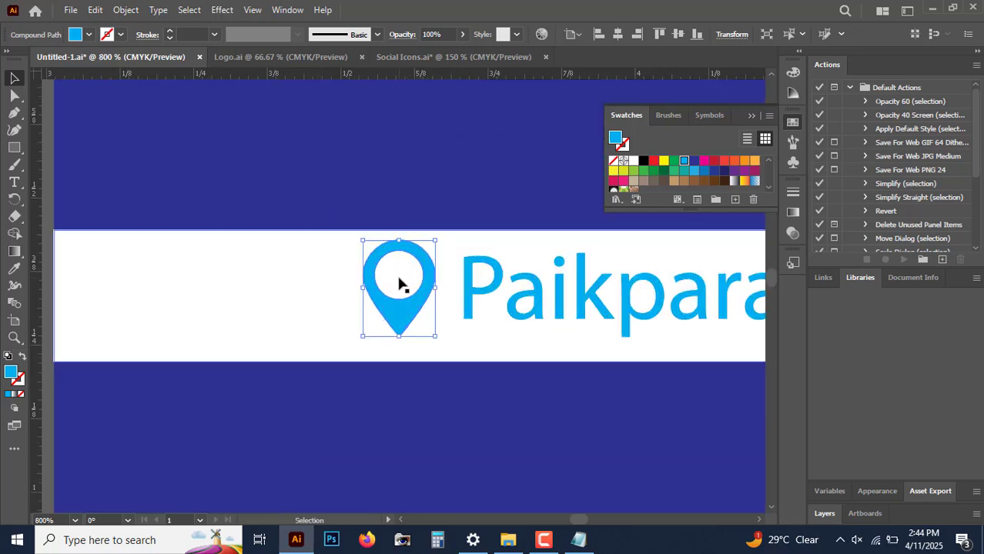
drag(398, 240, 399, 259)
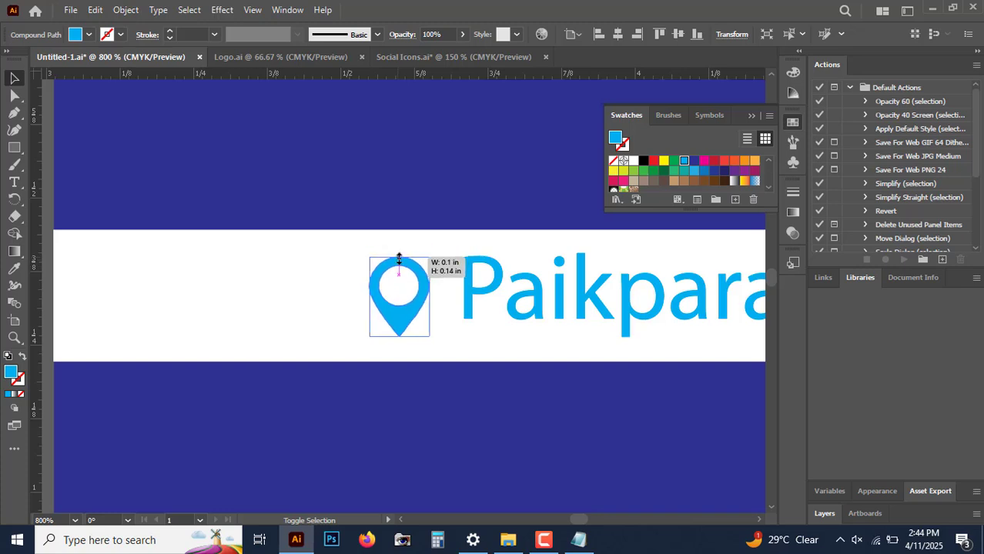
drag(399, 259, 399, 258)
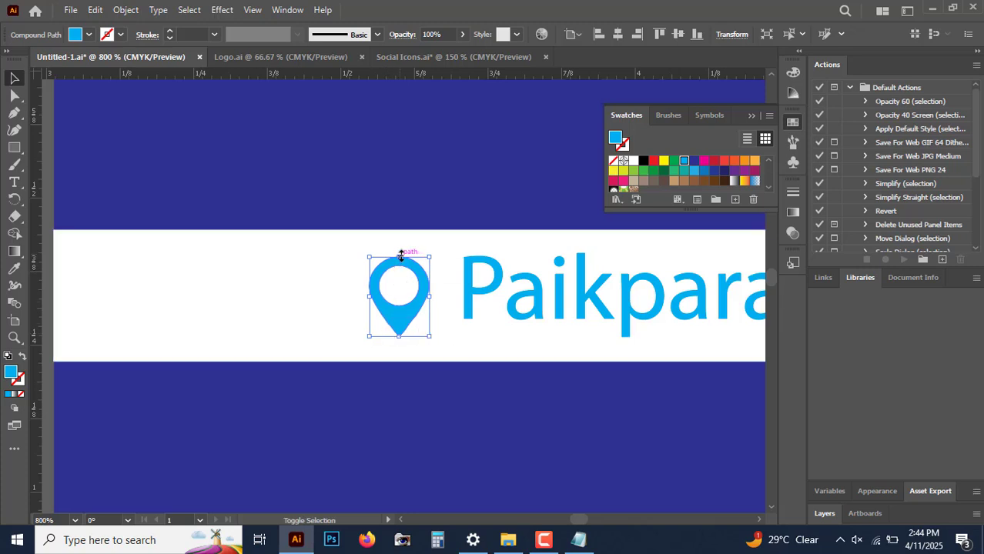
drag(403, 314, 407, 310)
drag(405, 256, 405, 254)
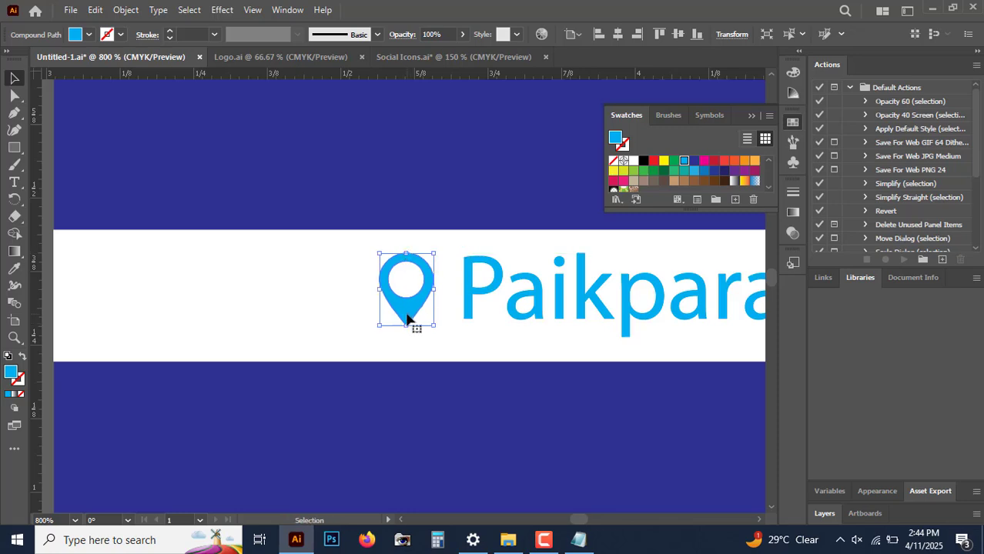
key(ctrl+minus)
key(ctrl+minus)
key(ctrl+minus)
key(ctrl+minus)
click(483, 397)
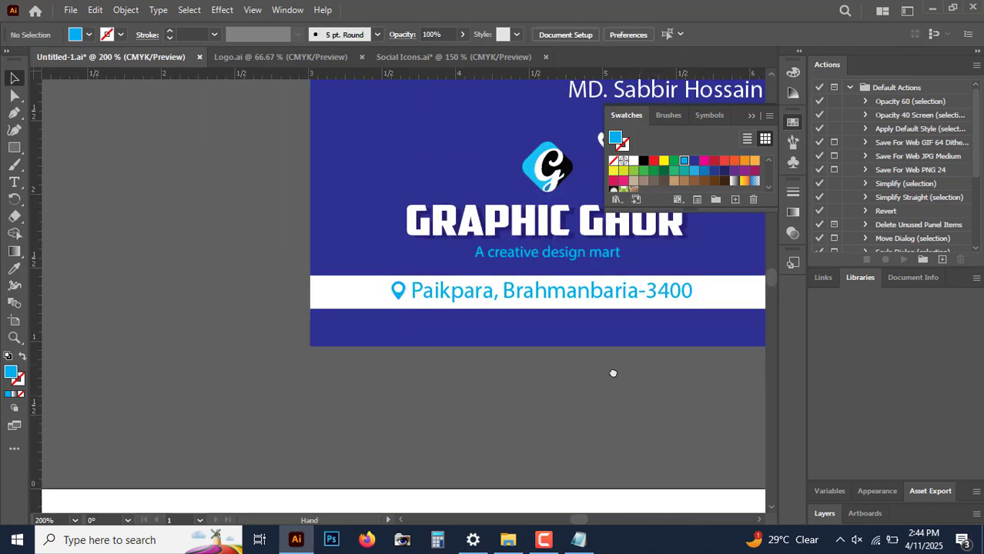
drag(612, 373, 417, 440)
mouse_move(499, 391)
mouse_down()
mouse_move(514, 397)
mouse_move(505, 380)
mouse_up()
drag(613, 345, 624, 346)
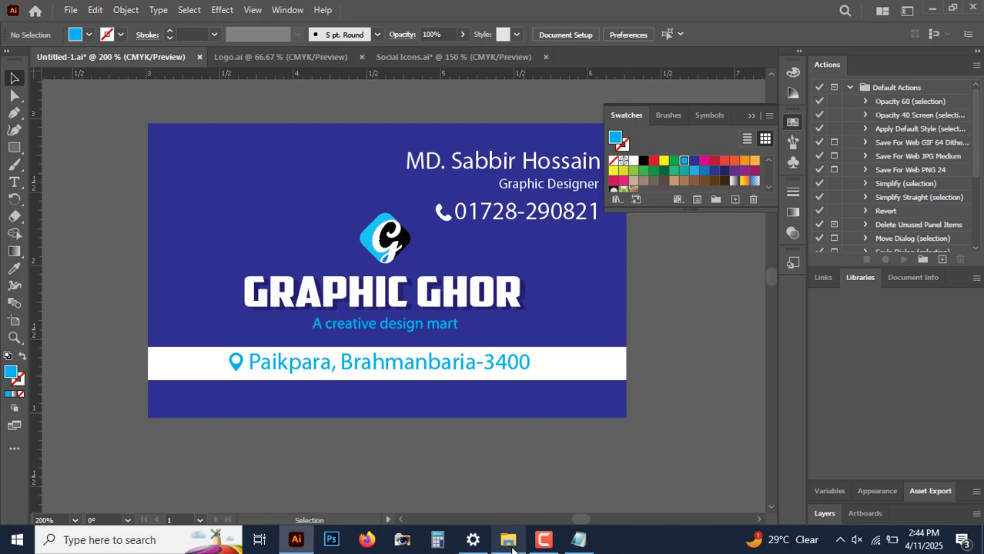
Step: Browse File Explorer to the Course 2 Classes Class 02 folder and preview Untitled-1.ai
mouse_move(510, 541)
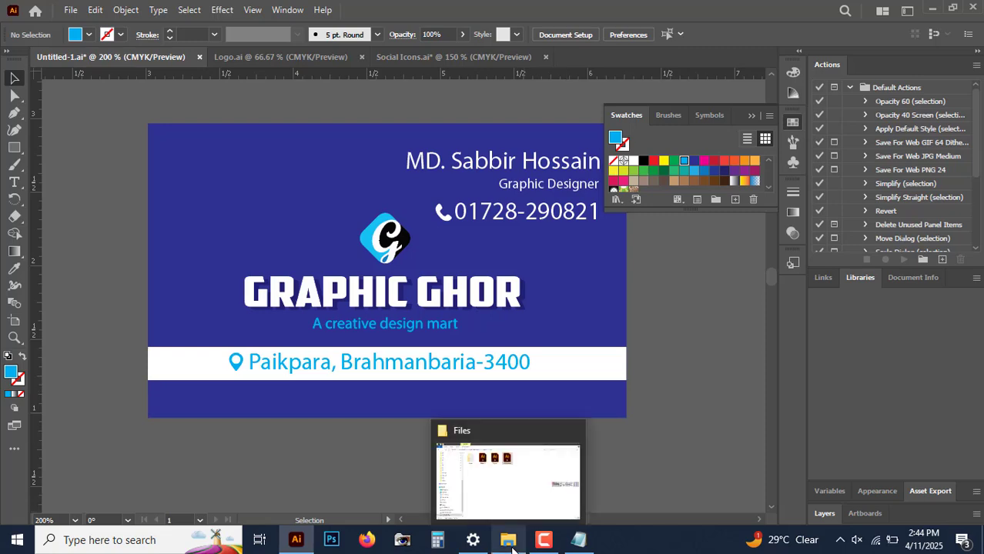
click(510, 545)
click(442, 281)
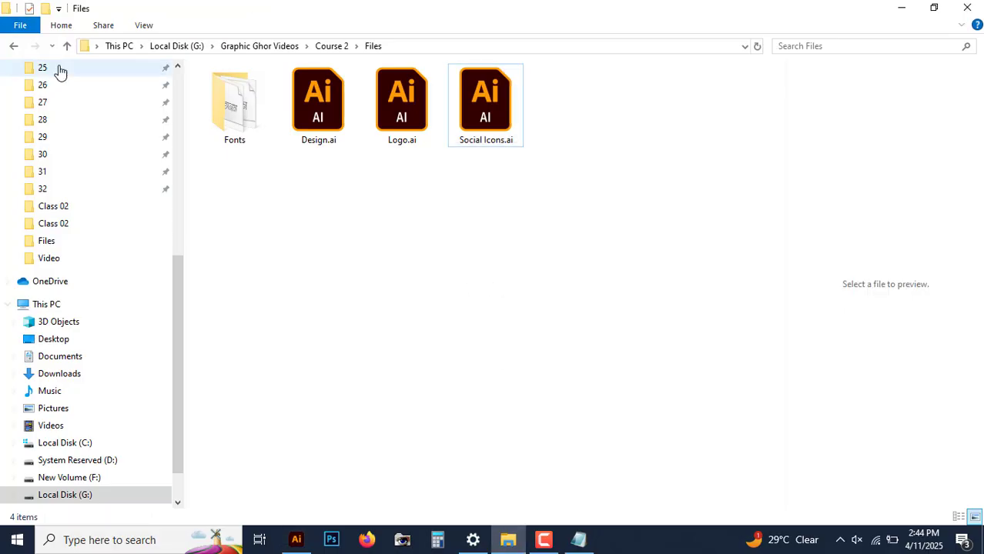
click(68, 47)
double_click(258, 114)
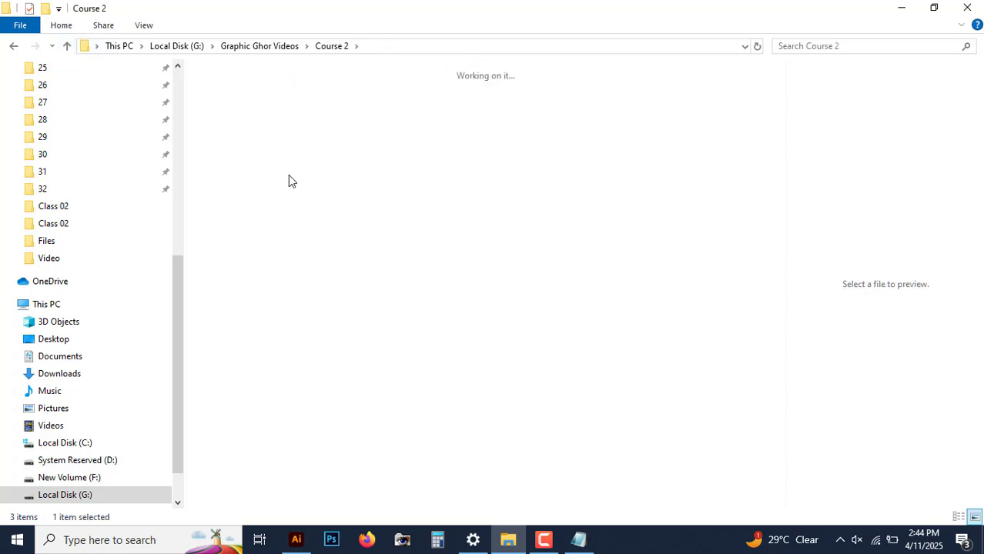
double_click(324, 117)
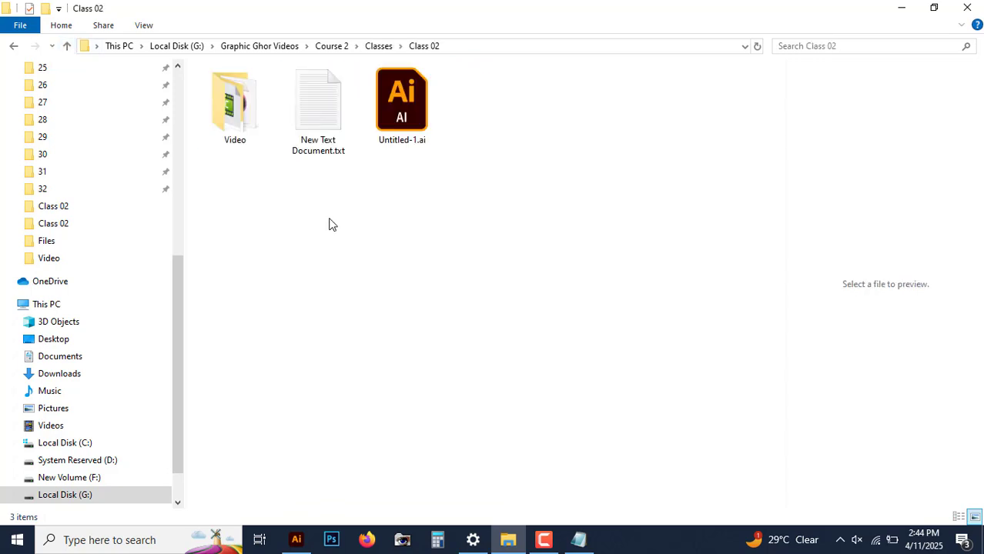
click(418, 131)
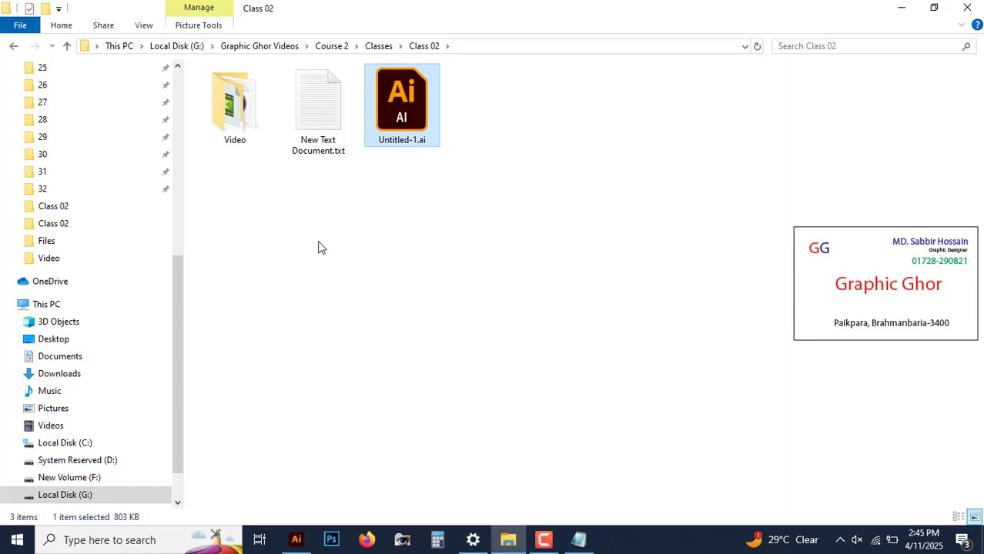
Step: Save the business card document
click(297, 539)
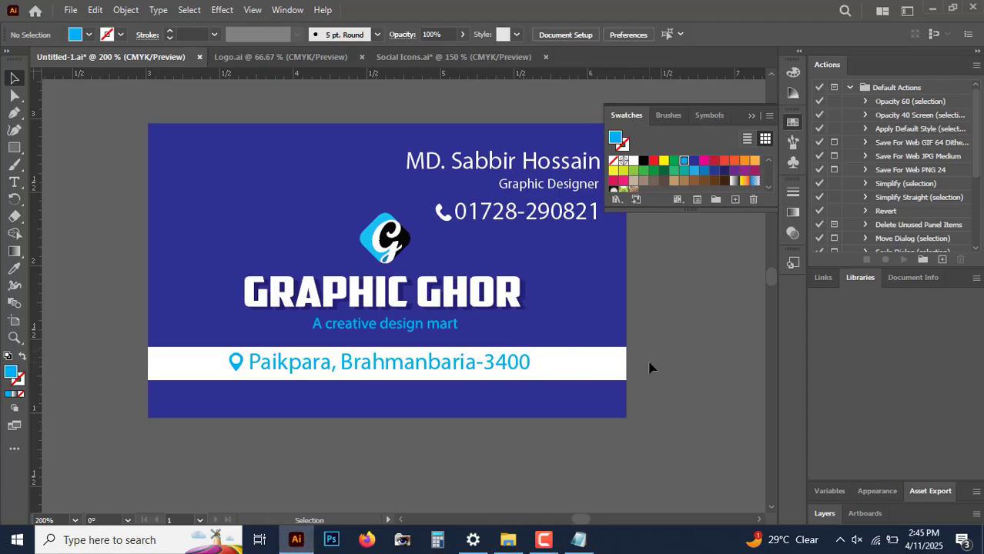
click(71, 11)
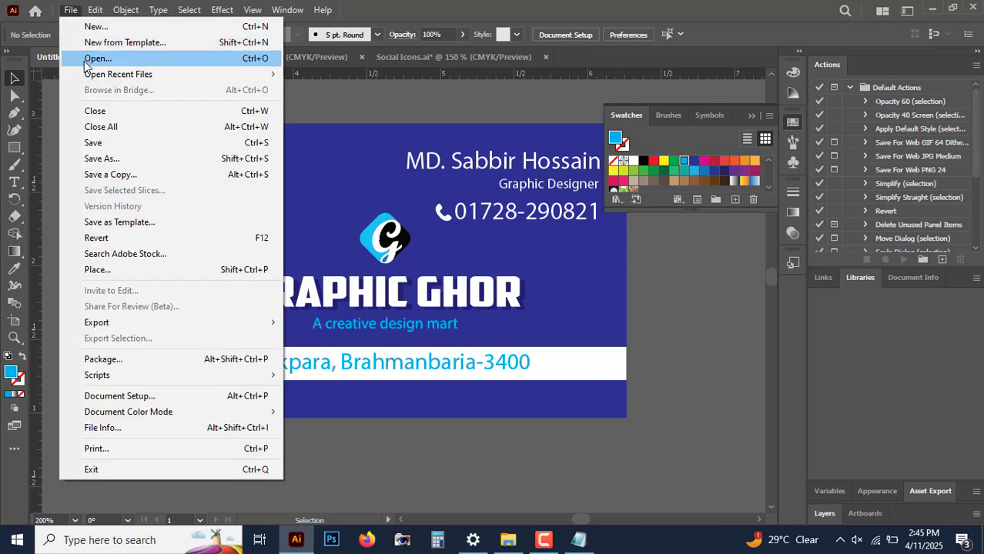
click(129, 143)
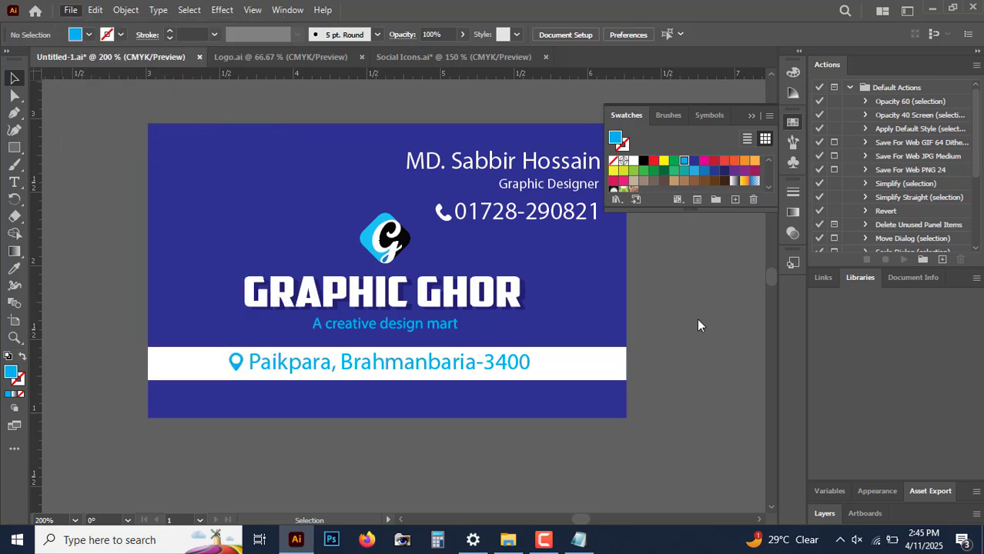
Step: Preview the saved Untitled-1.ai file in the Class 02 folder
click(508, 540)
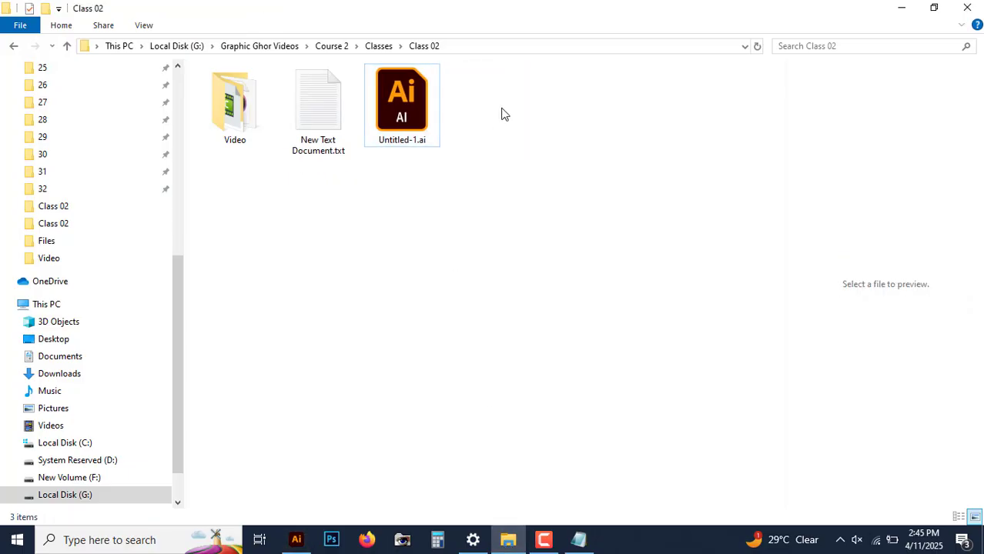
click(410, 101)
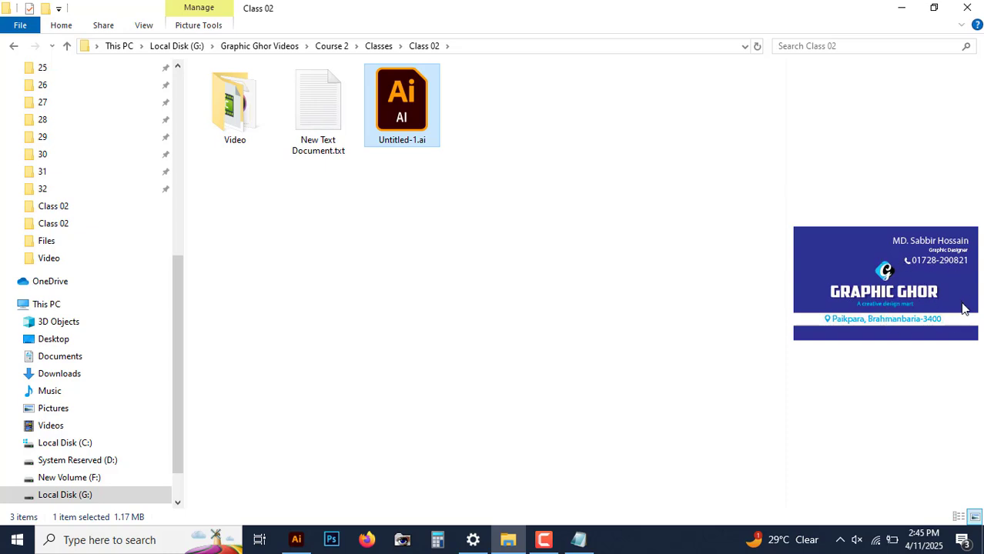
click(393, 279)
Step: Open the Class 03 folder in File Explorer
click(67, 46)
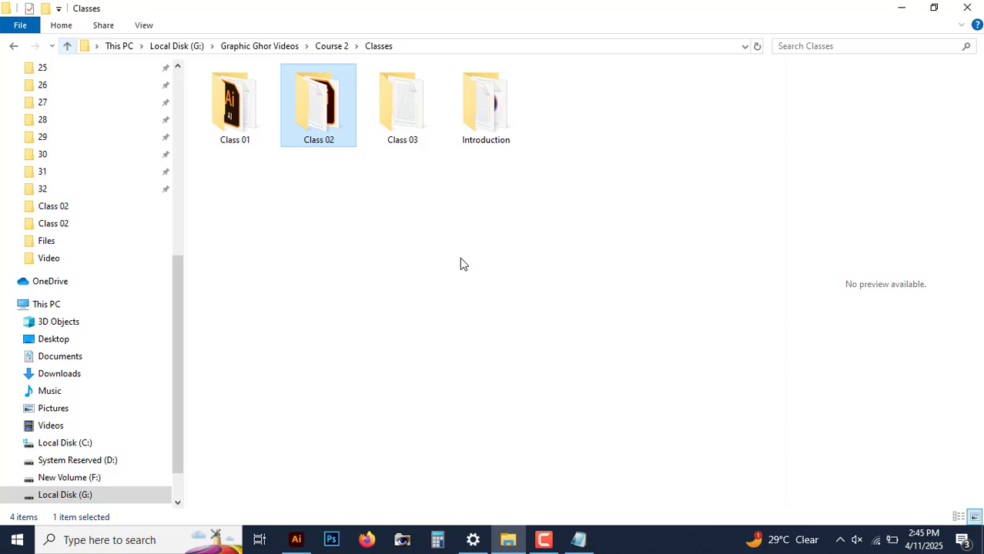
click(419, 125)
double_click(411, 137)
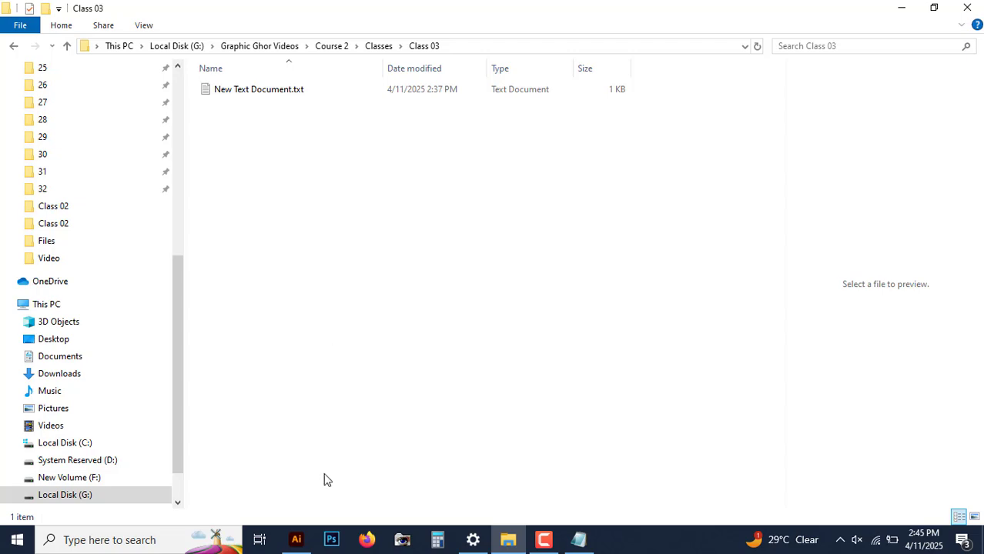
Step: Save the business card as class 03 in the Class 03 folder, in Adobe Illustrator (*.AI) format with Illustrator 2020 compatibility
click(295, 540)
click(69, 10)
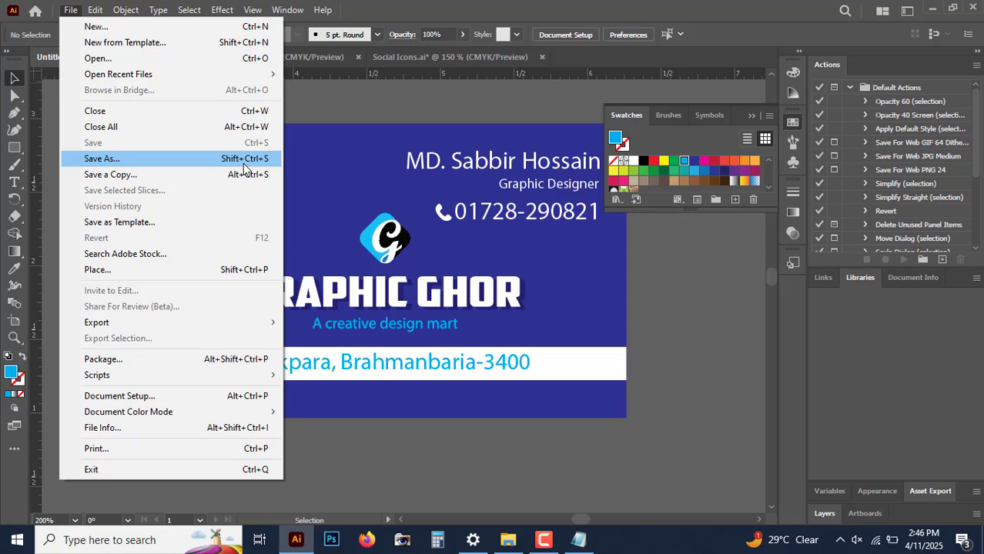
click(214, 165)
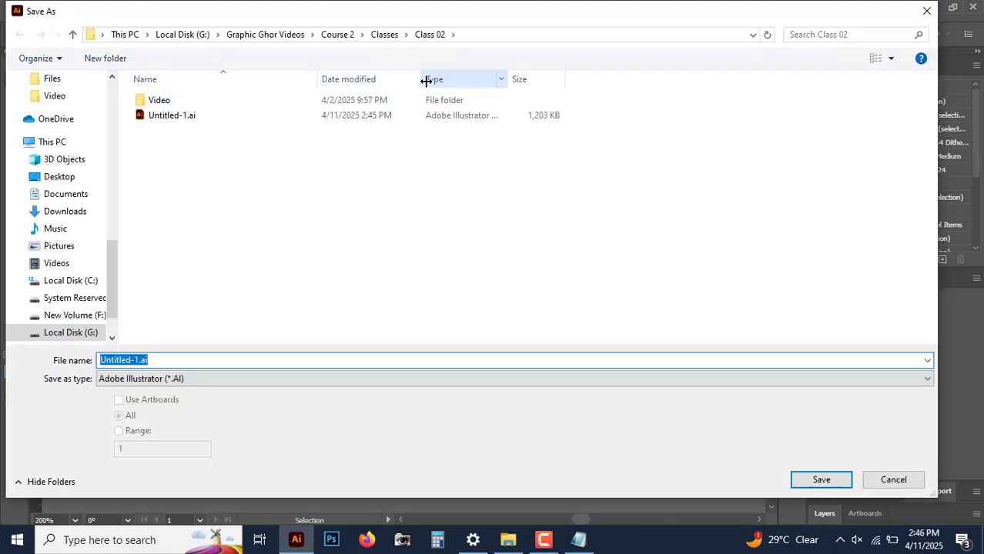
click(389, 36)
click(189, 135)
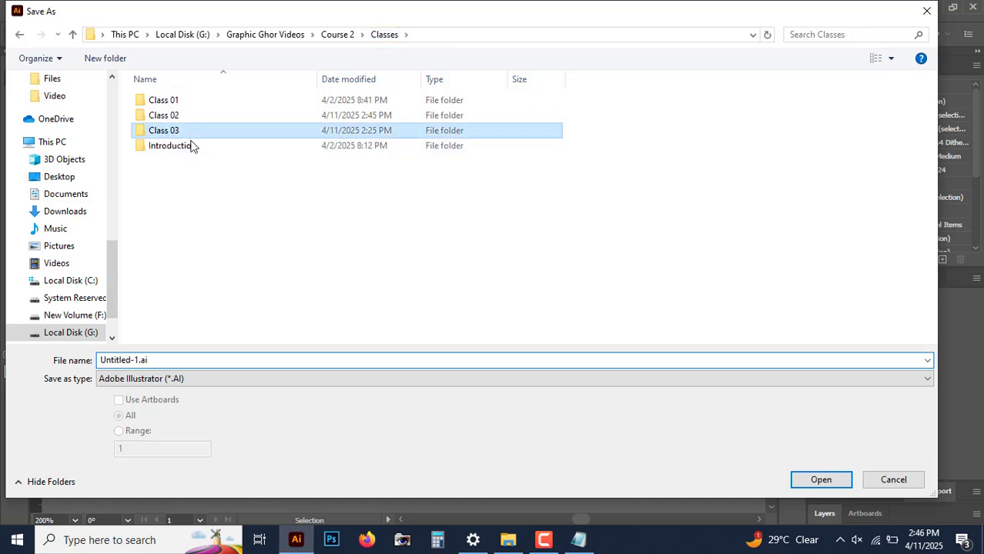
key(Return)
double_click(173, 360)
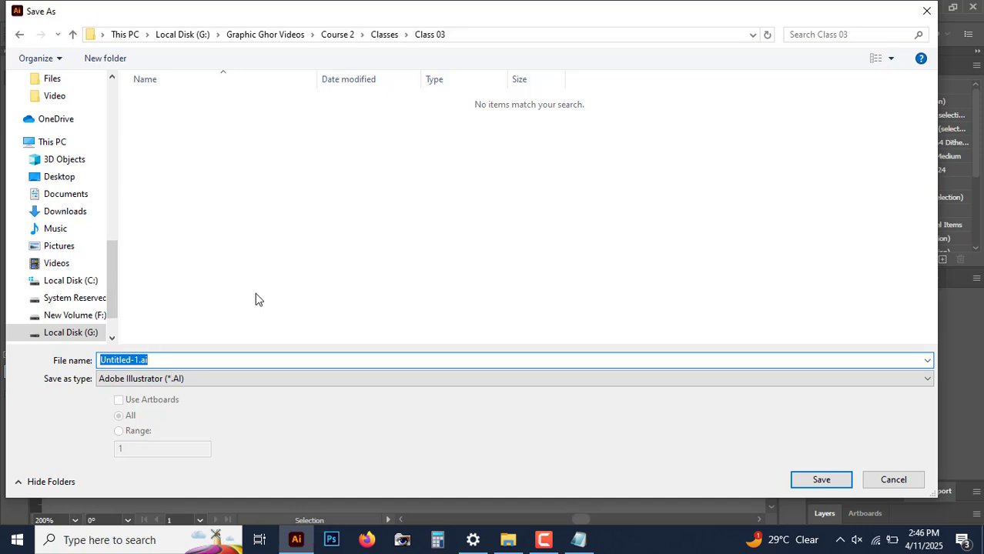
text(class 03)
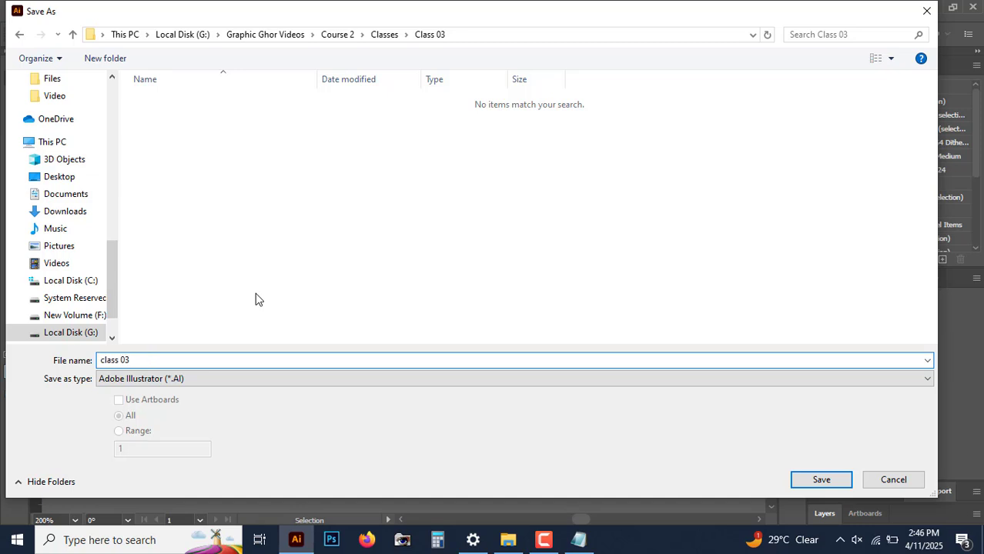
click(191, 378)
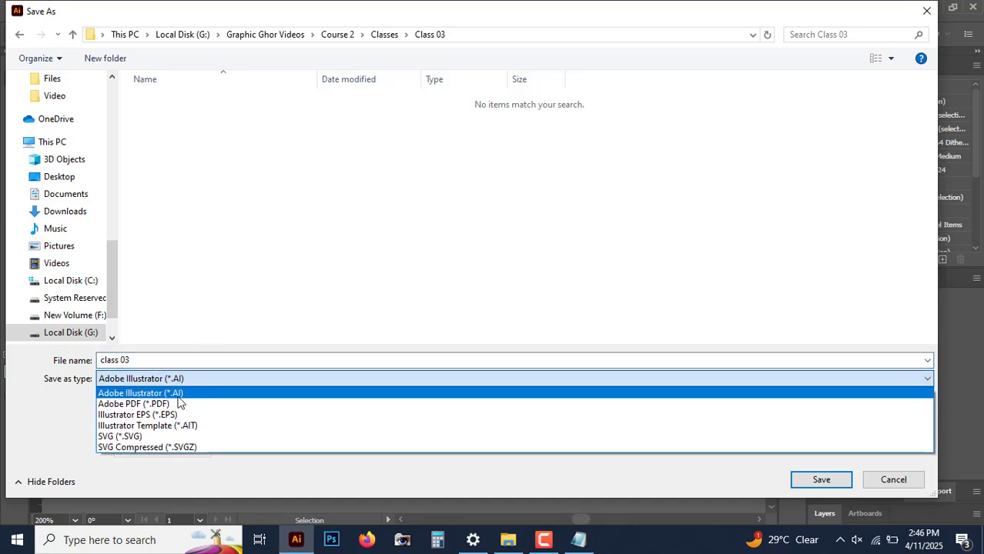
click(178, 396)
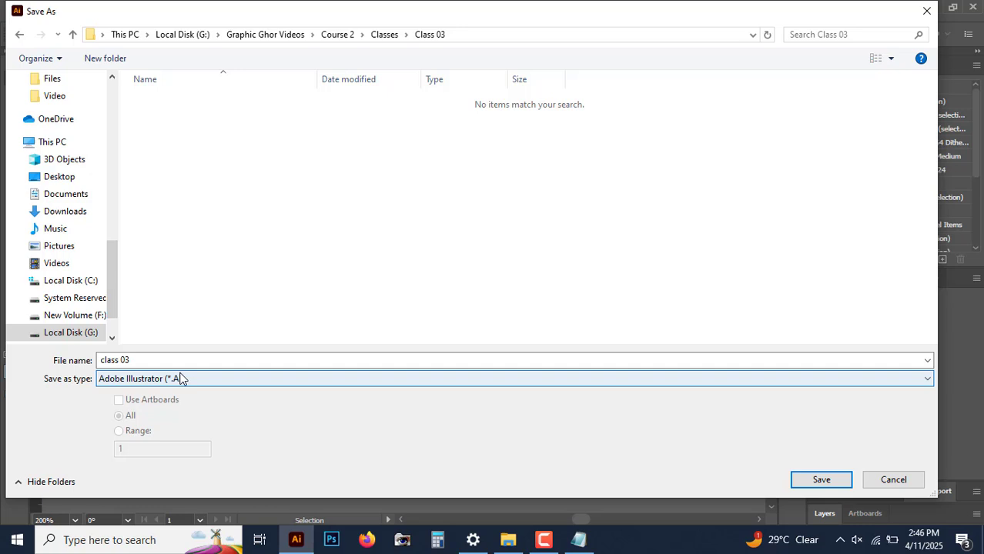
click(180, 378)
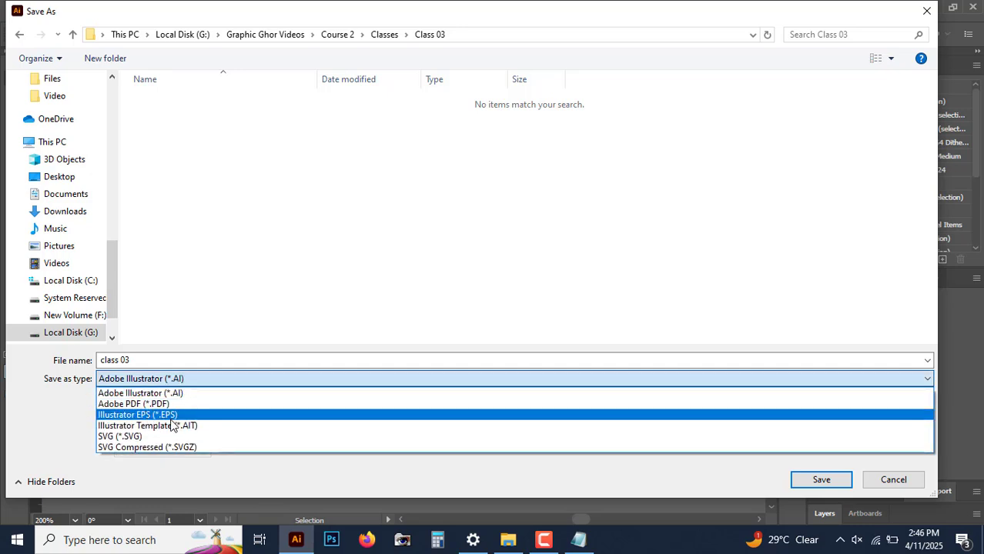
click(206, 375)
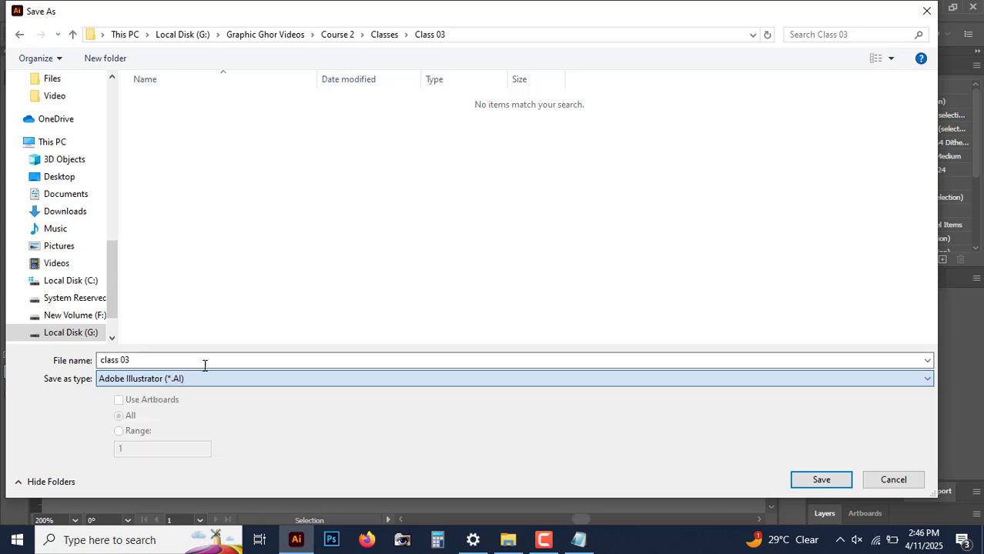
click(206, 364)
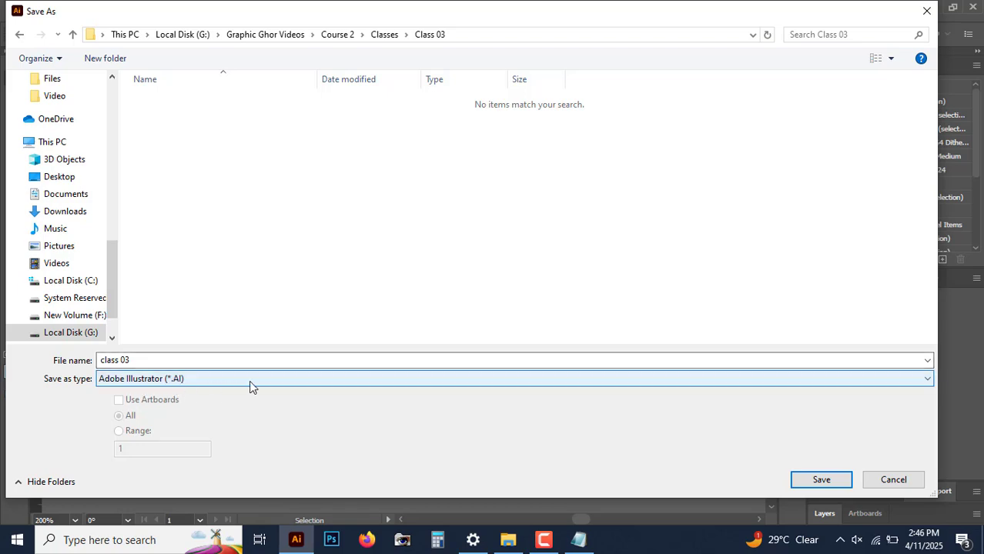
click(822, 480)
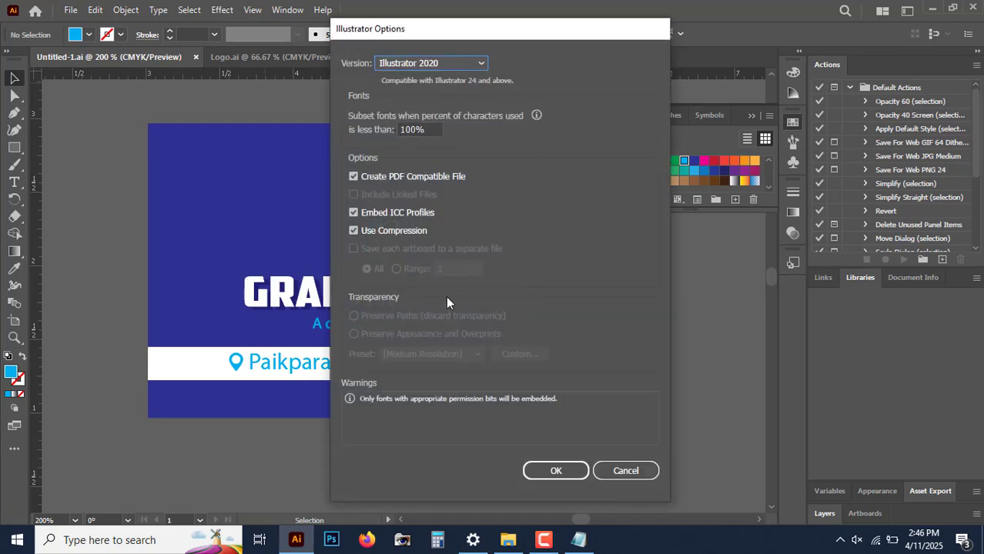
click(557, 470)
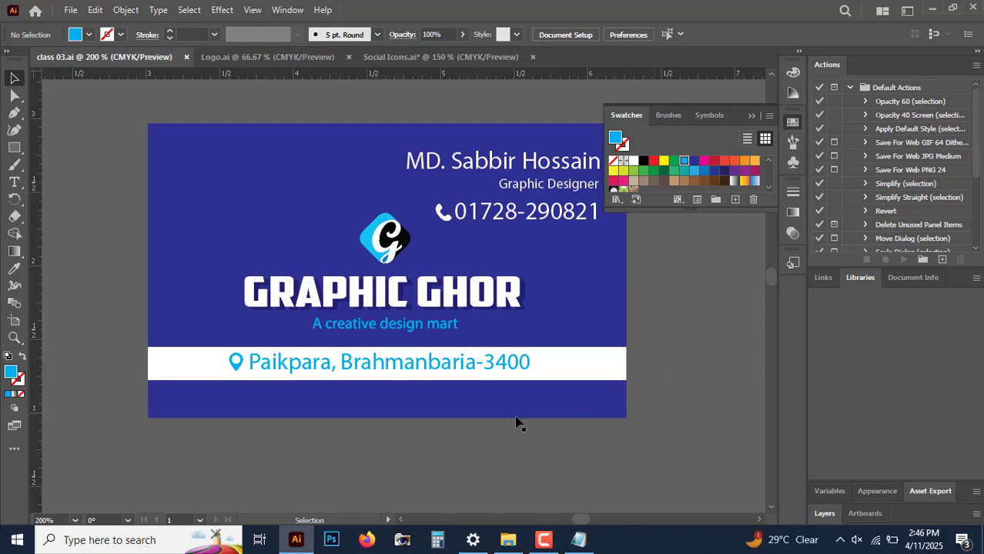
Step: Preview the saved class 03.ai file in the Class 03 folder using large icons in File Explorer
click(507, 539)
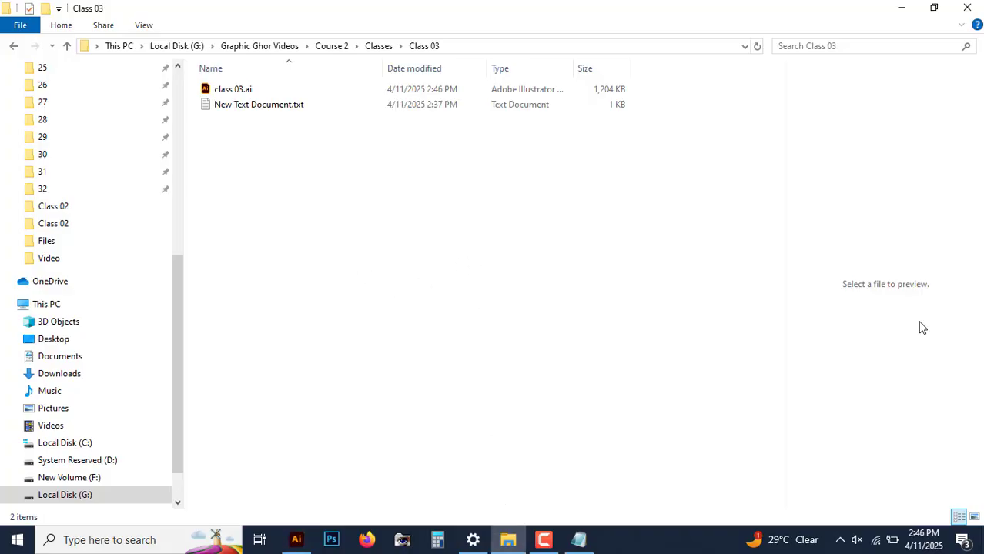
click(974, 516)
click(243, 117)
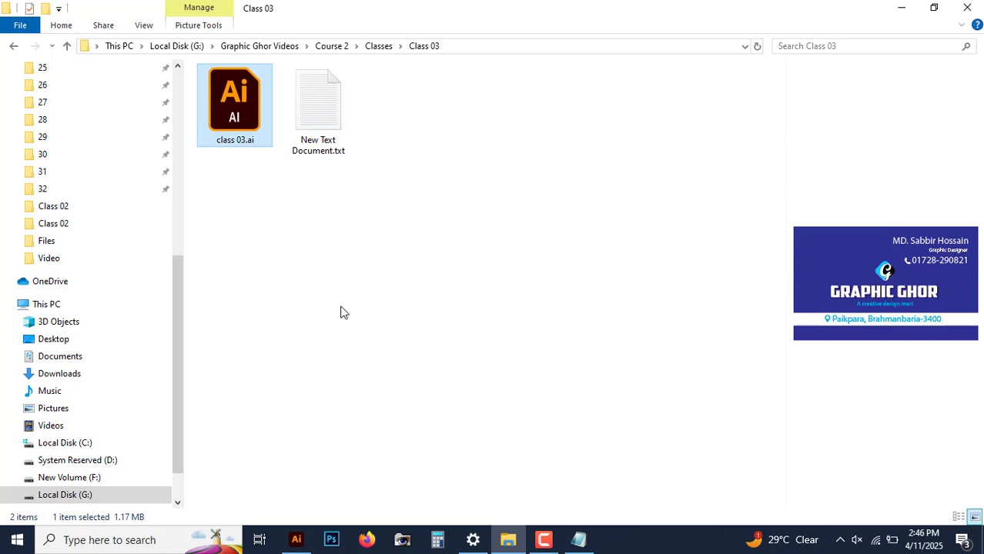
click(361, 288)
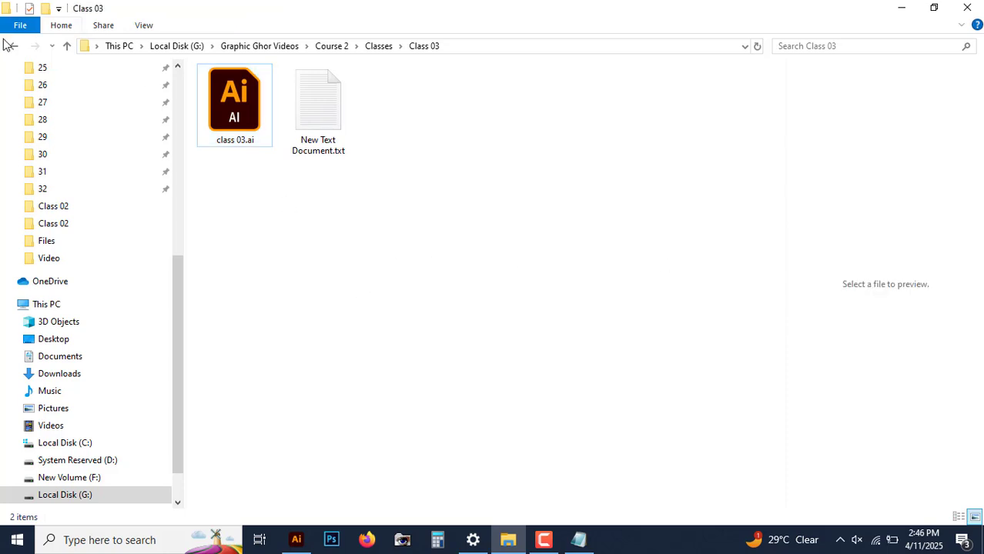
Step: Switch to Notepad, add the line "04. Save and Save as" to the class notes, and save the text file
click(296, 540)
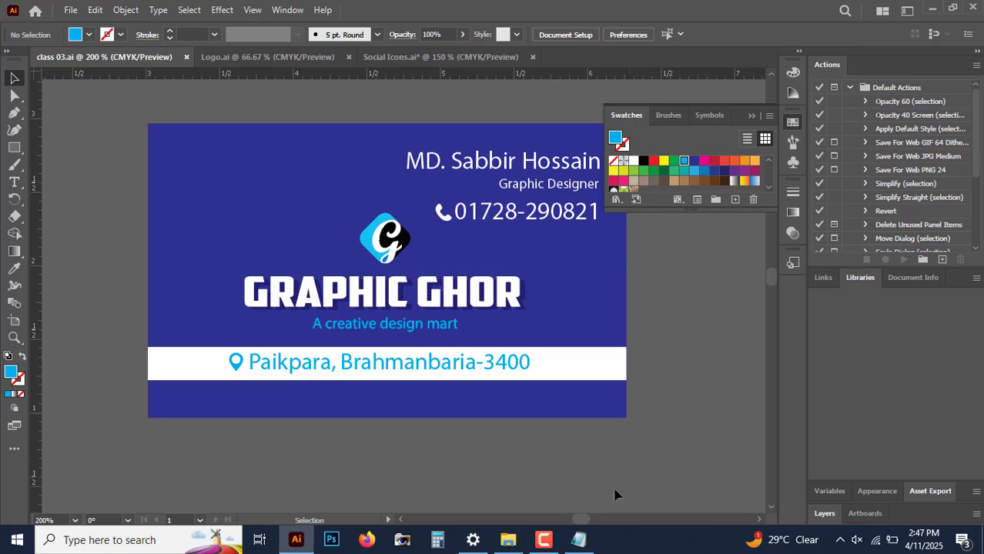
click(578, 539)
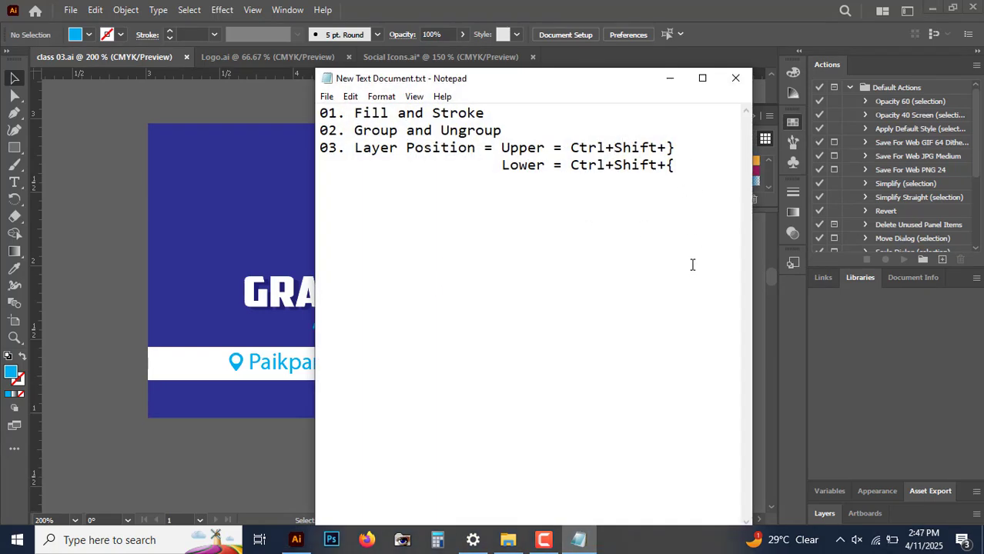
key(Return)
text(041)
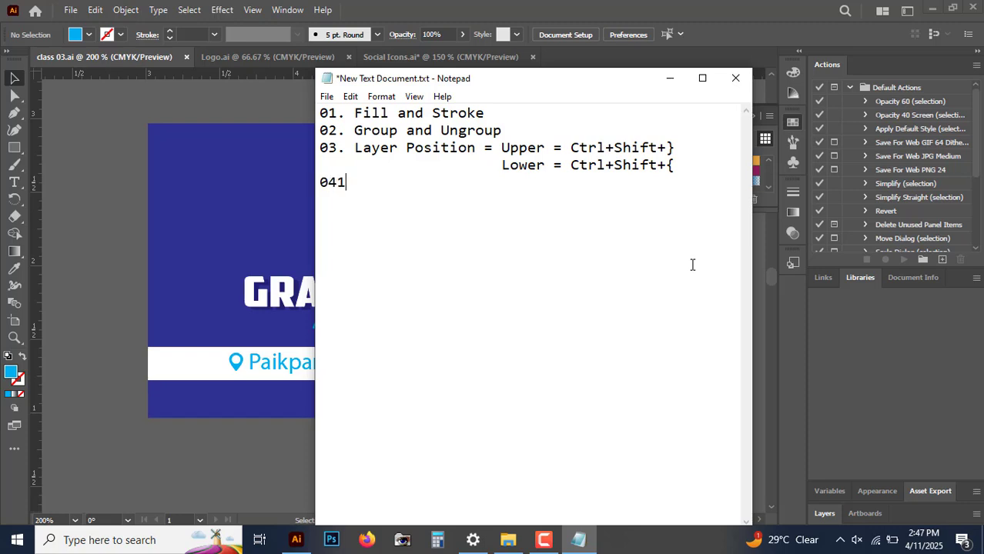
key(BackSpace)
text(. Sav)
text(e)
text(Sve)
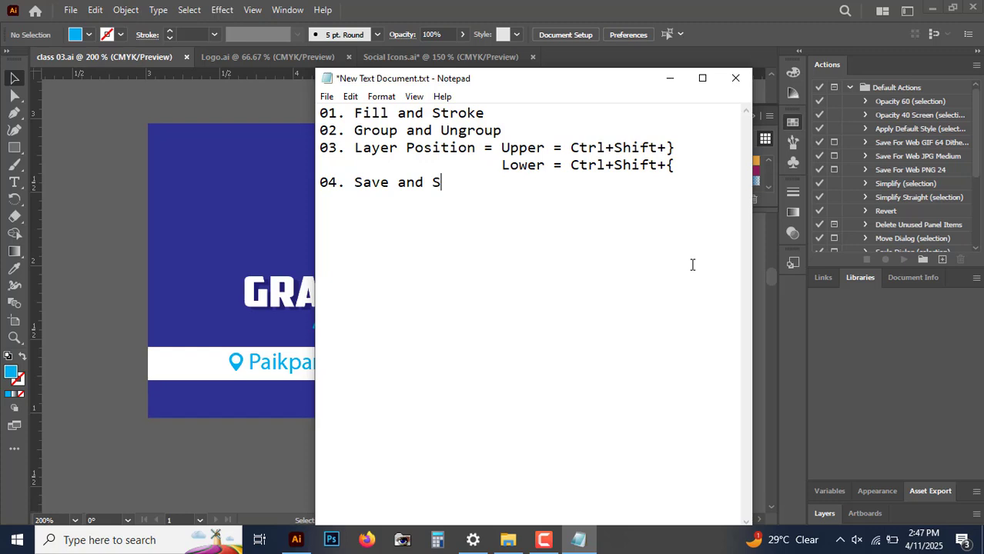
key(BackSpace)
key(BackSpace)
text(ave A)
key(BackSpace)
key(BackSpace)
text(as)
key(Left)
key(Left)
key(ctrl+s)
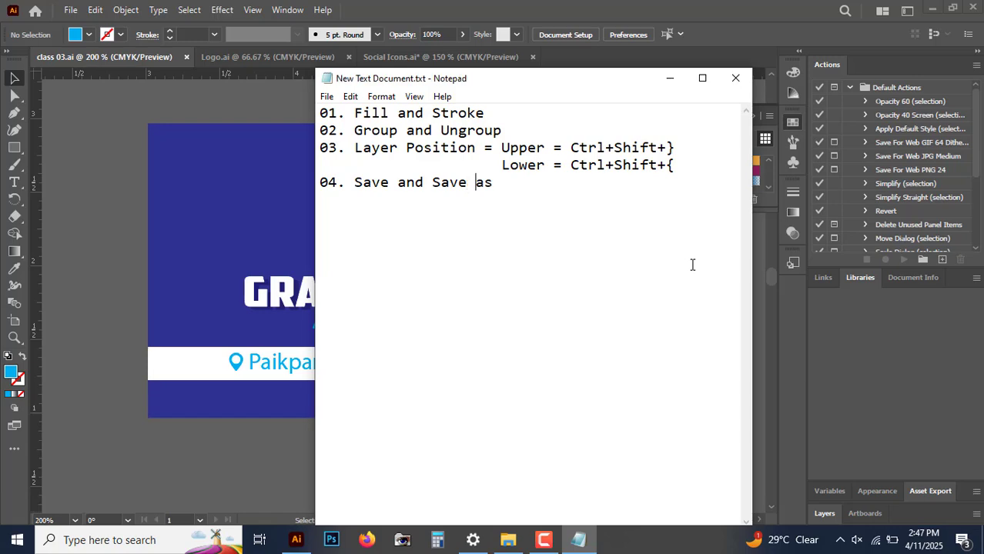
Step: Correct the note line to "04. Save and Save As" and save the text file again
click(70, 10)
mouse_move(95, 10)
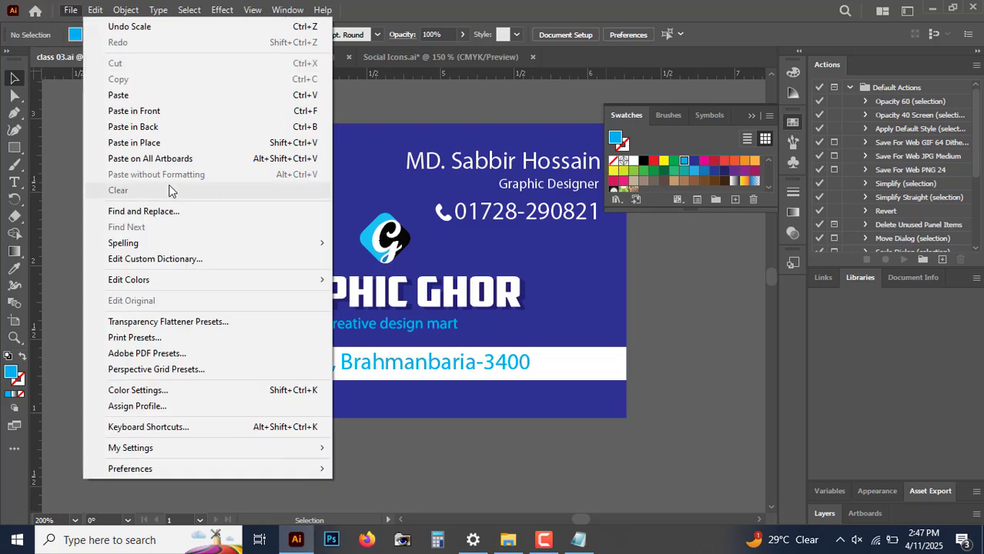
click(578, 539)
click(495, 193)
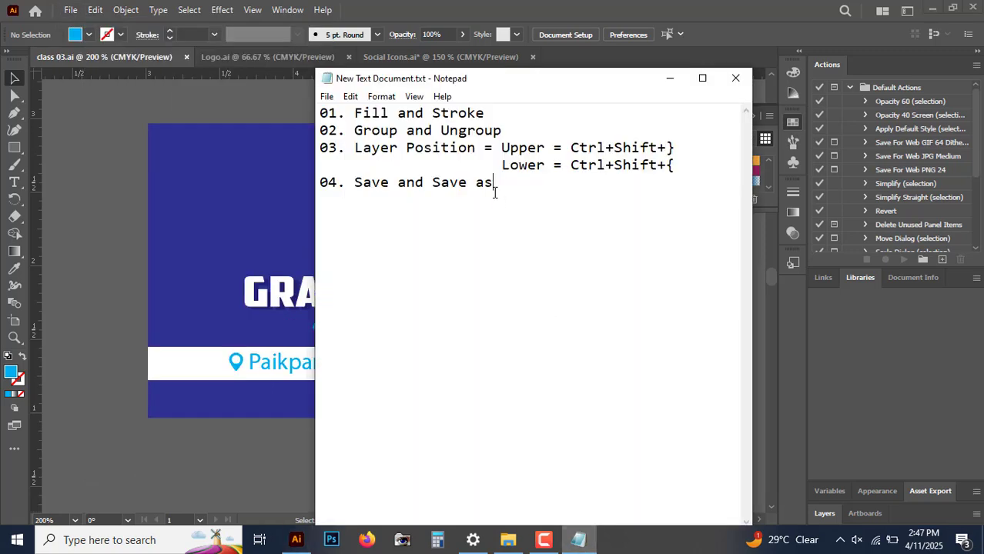
click(483, 182)
key(BackSpace)
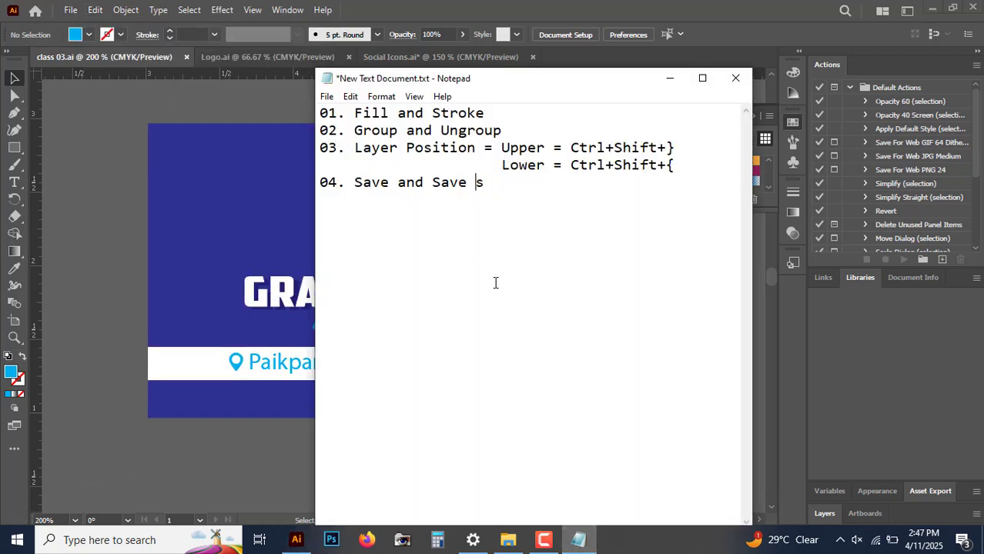
text(A)
key(ctrl+s)
click(509, 218)
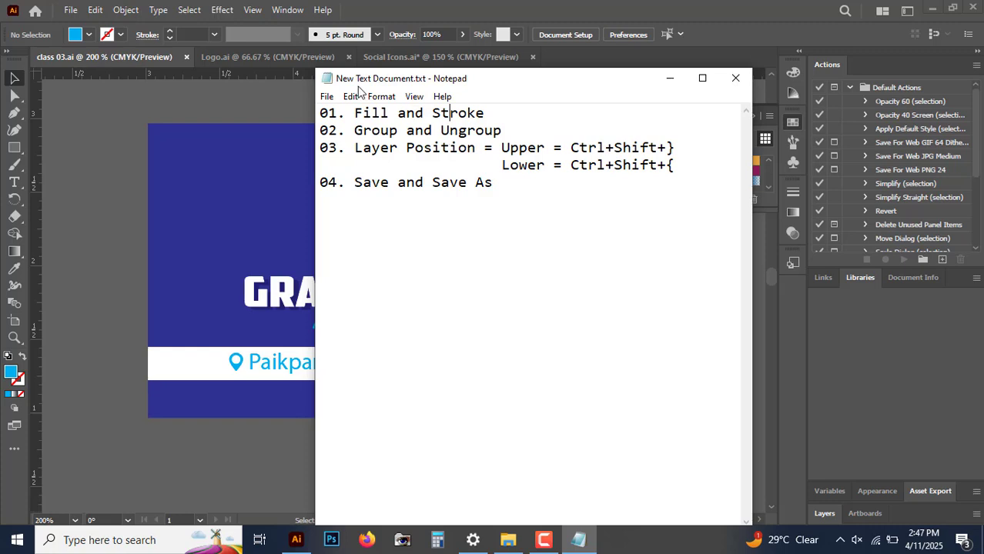
Step: Switch to Illustrator, draw a wide rectangle in the empty area above the business card and fill it with red
click(124, 206)
click(225, 200)
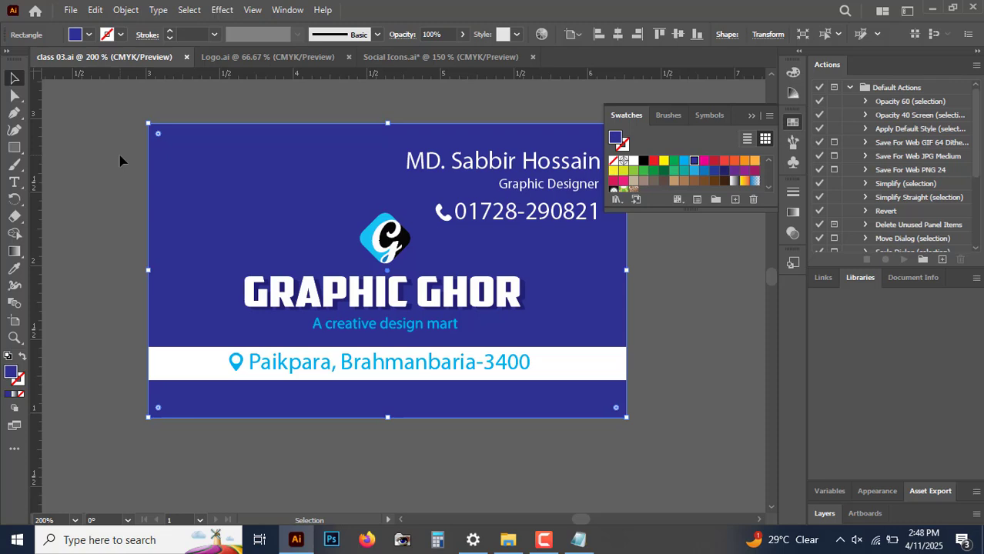
click(100, 172)
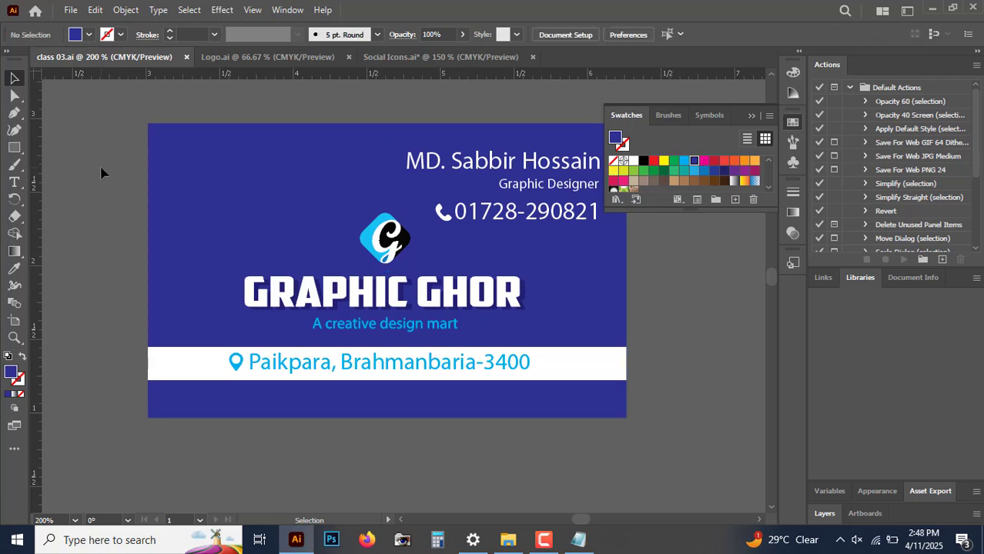
scroll(100, 173, up, 5)
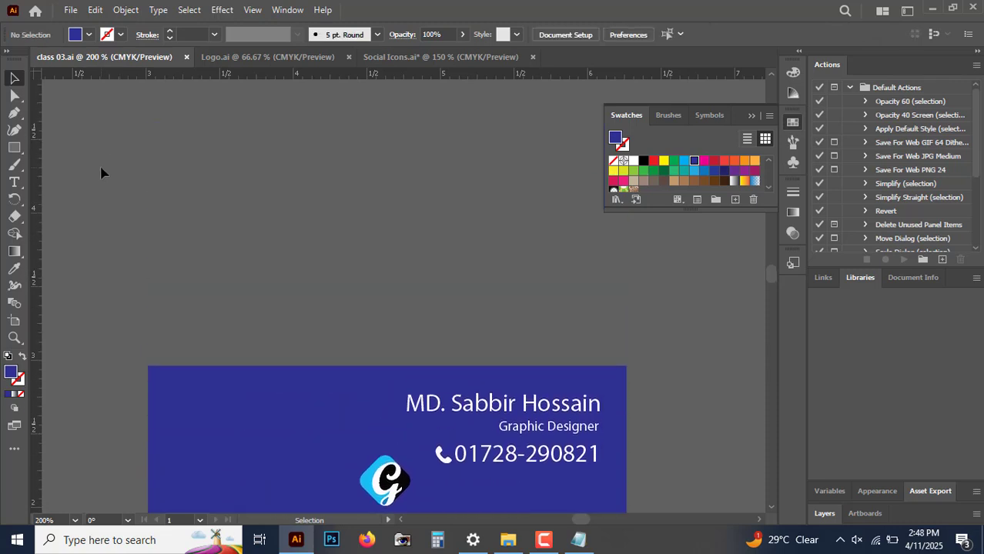
scroll(100, 173, down, 1)
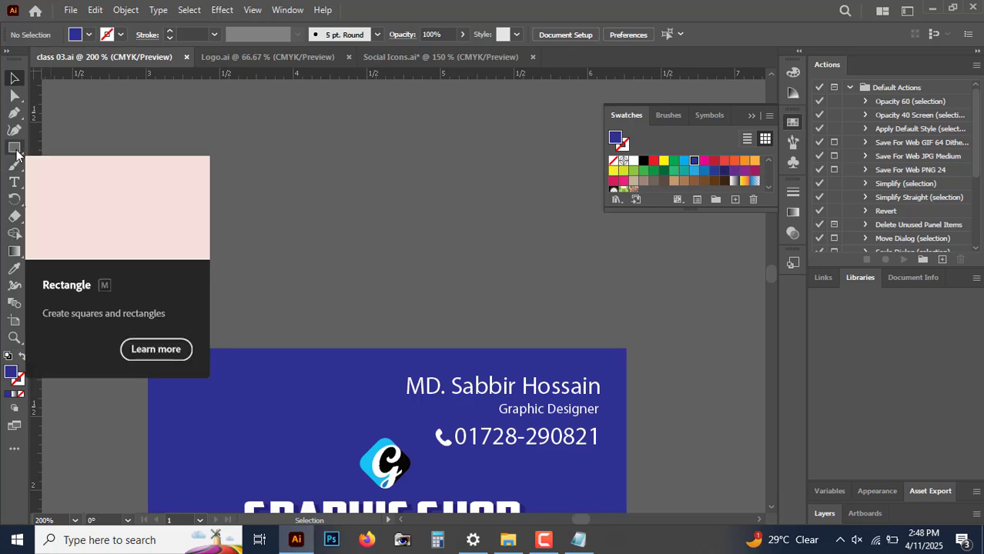
click(15, 148)
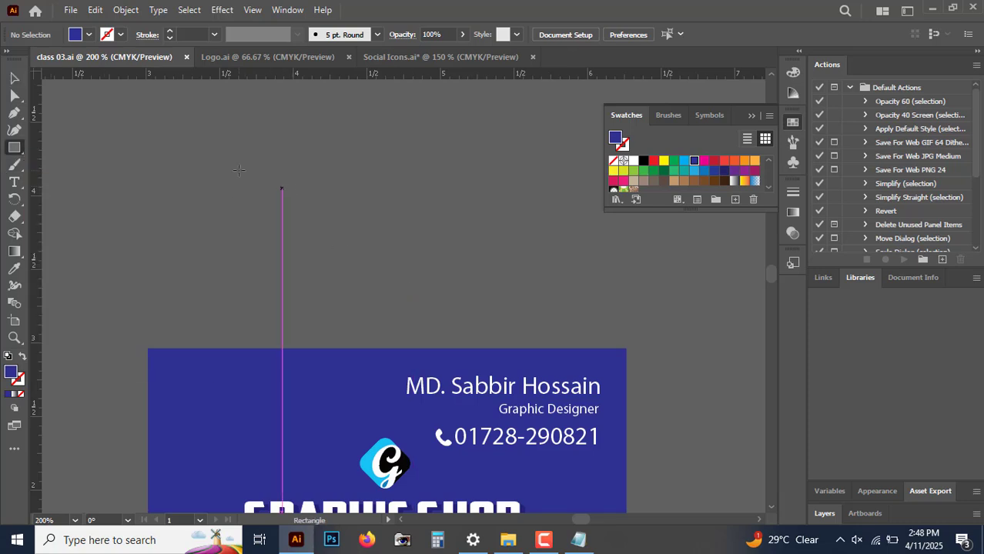
drag(239, 171, 542, 288)
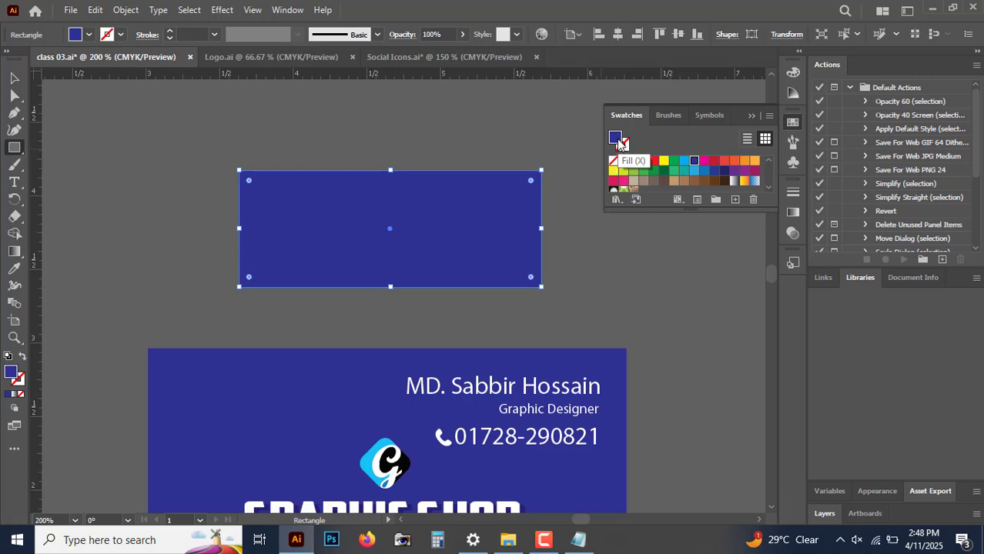
click(653, 160)
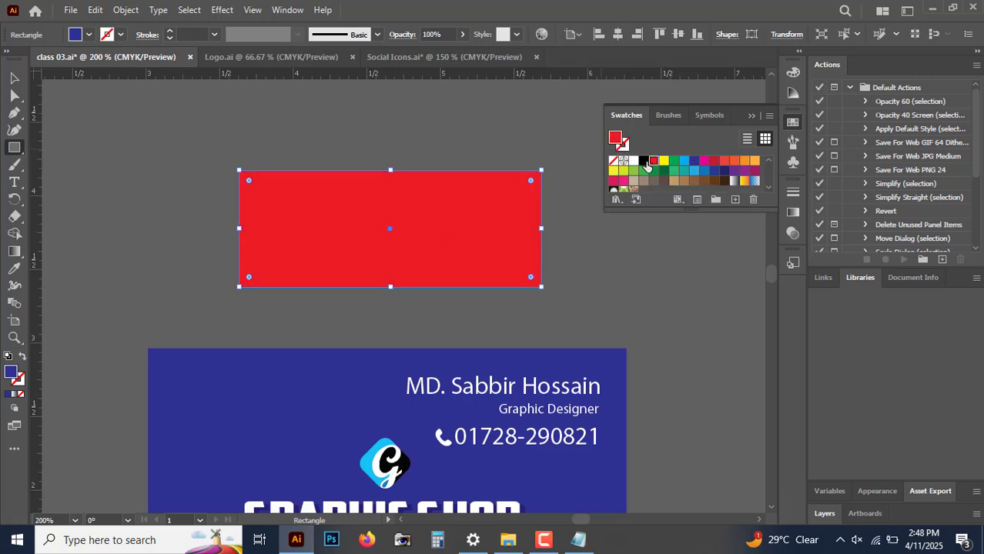
Step: Give the red rectangle a 3 pt yellow stroke, remove the stroke again and deselect the rectangle
click(625, 147)
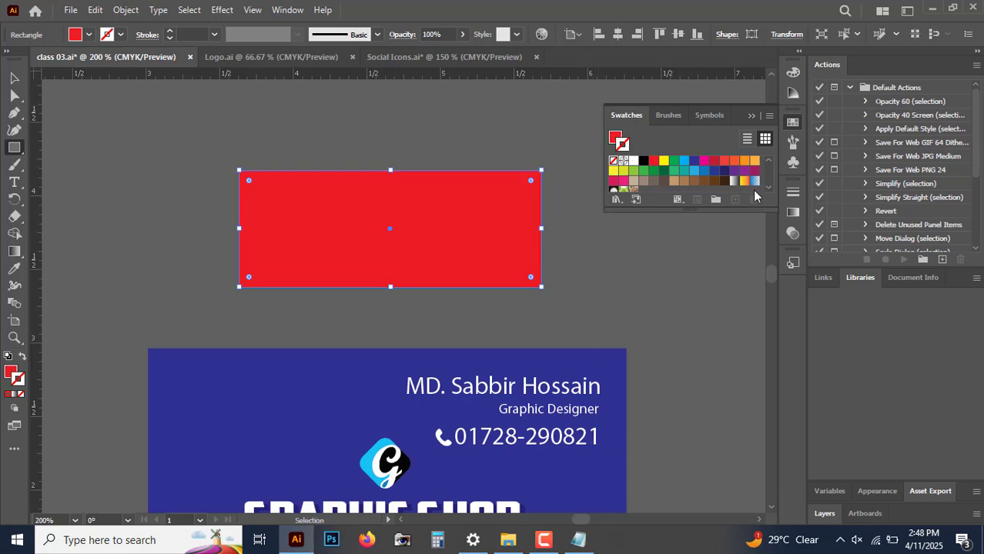
click(663, 162)
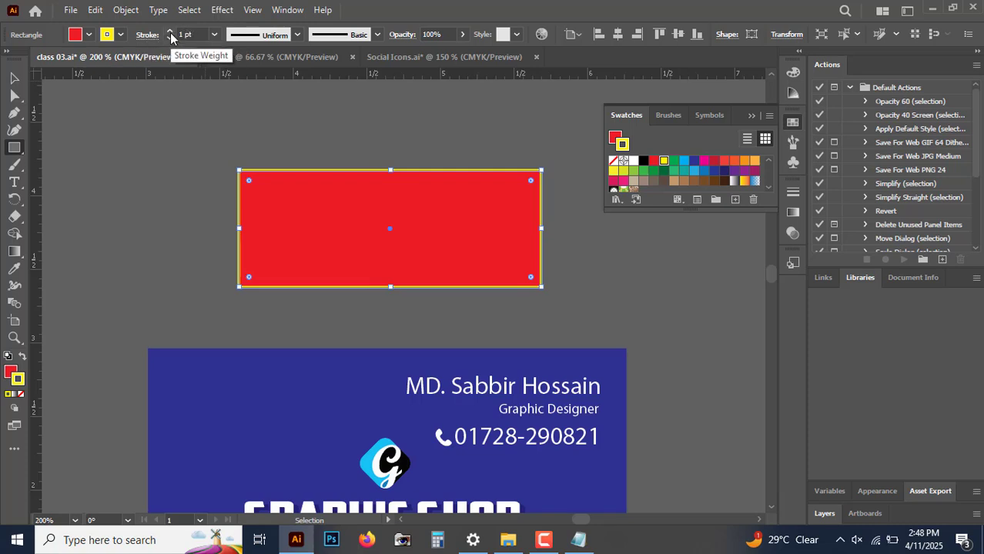
drag(171, 36, 168, 39)
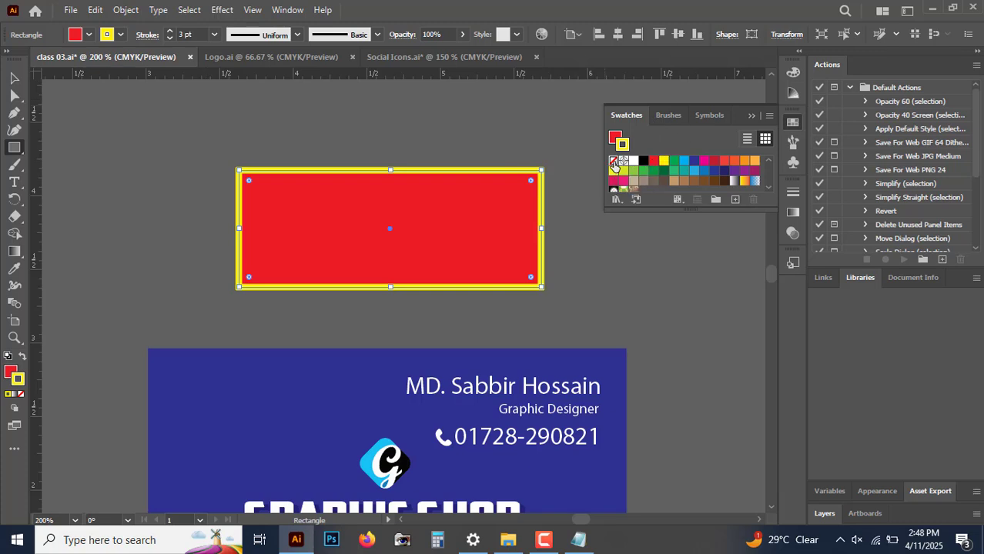
click(614, 168)
click(13, 78)
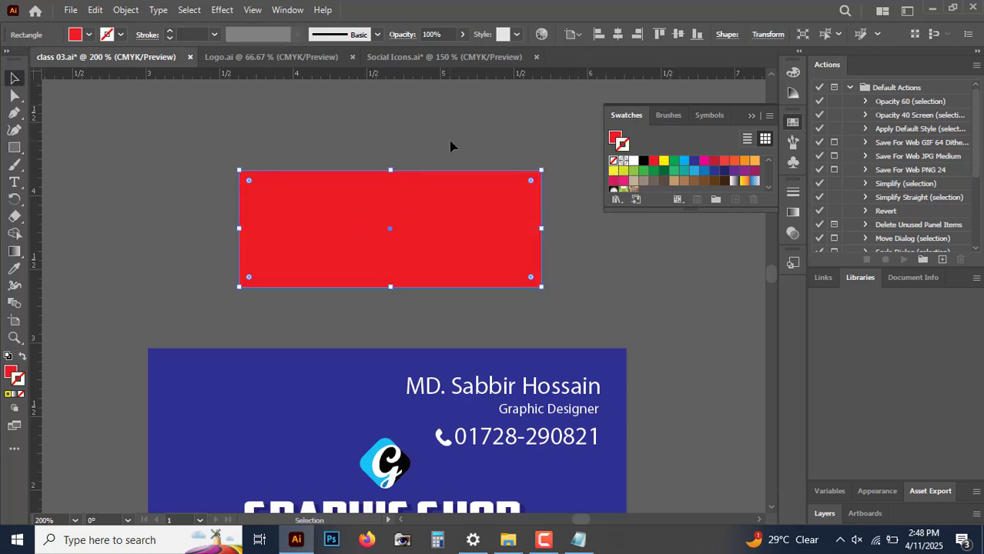
click(450, 146)
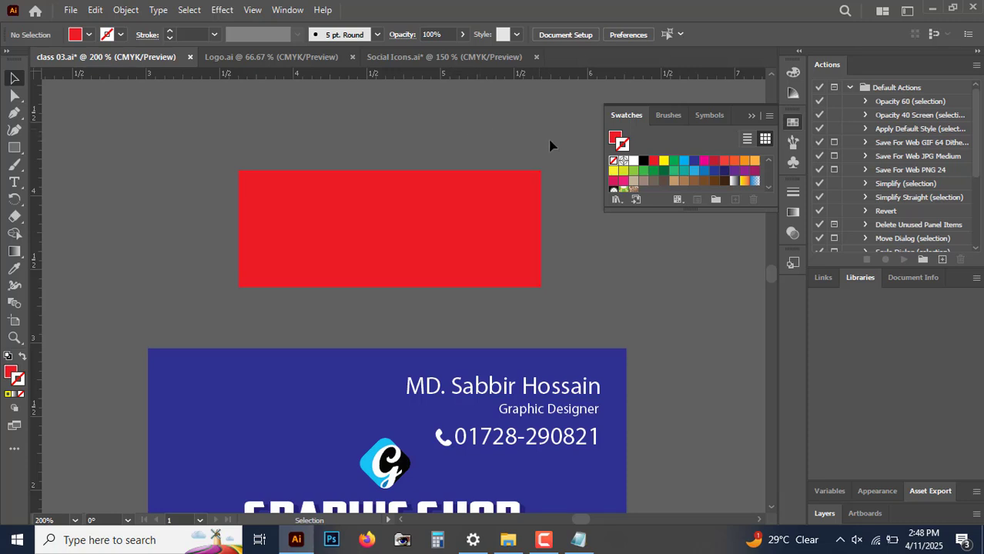
Step: Consult the Notepad lesson notes, return to Illustrator and select the card's logo, name, job title and phone number to examine them as separate objects
click(931, 11)
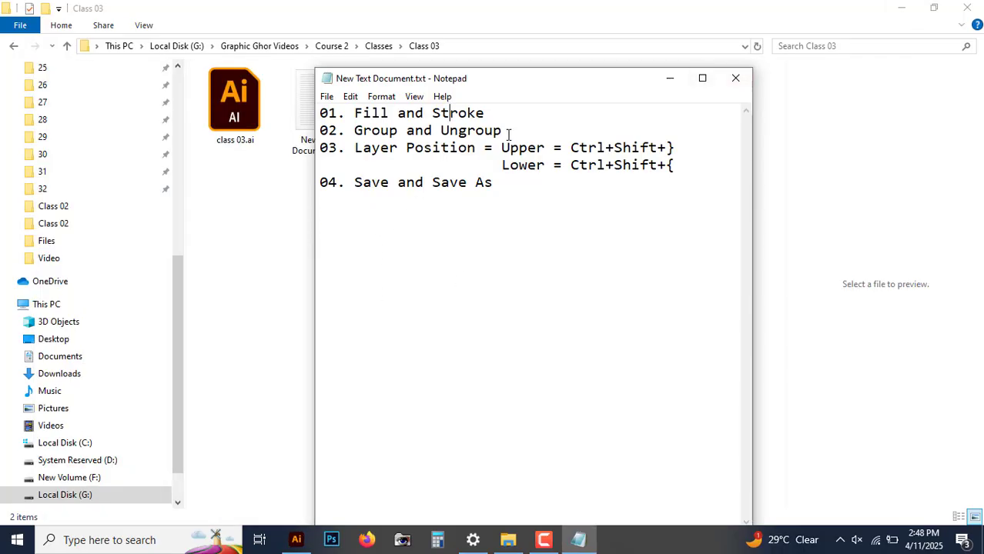
click(295, 539)
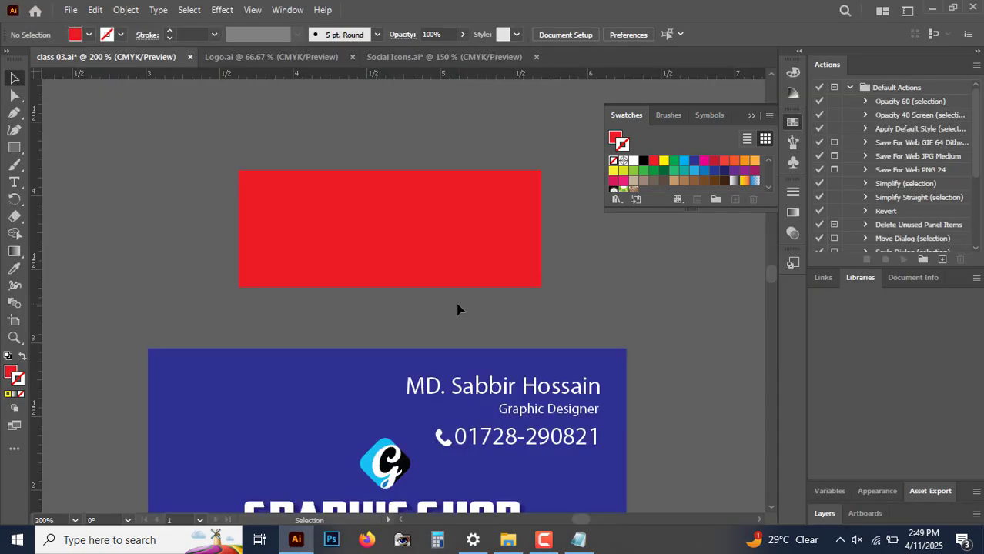
scroll(456, 308, down, 5)
scroll(400, 300, up, 1)
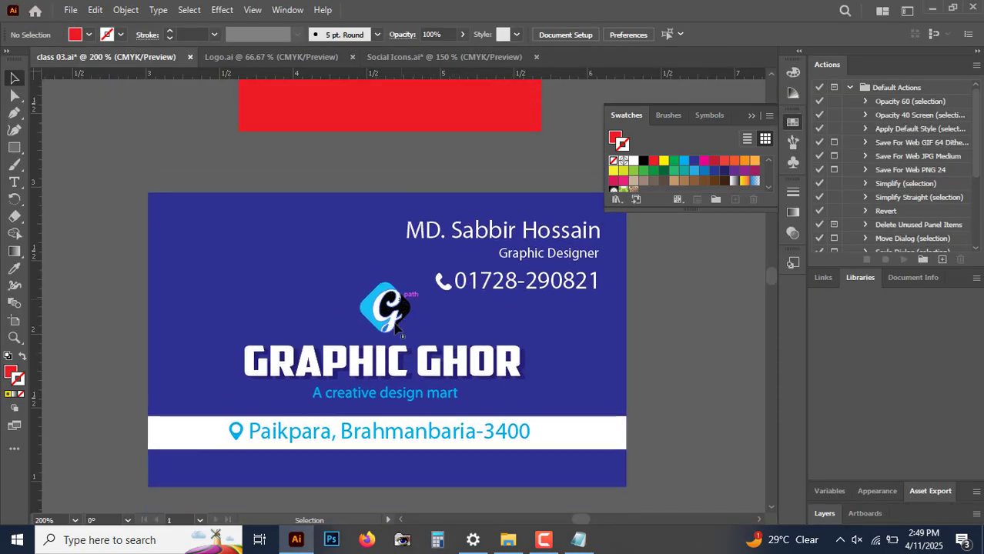
click(395, 311)
click(200, 177)
click(518, 234)
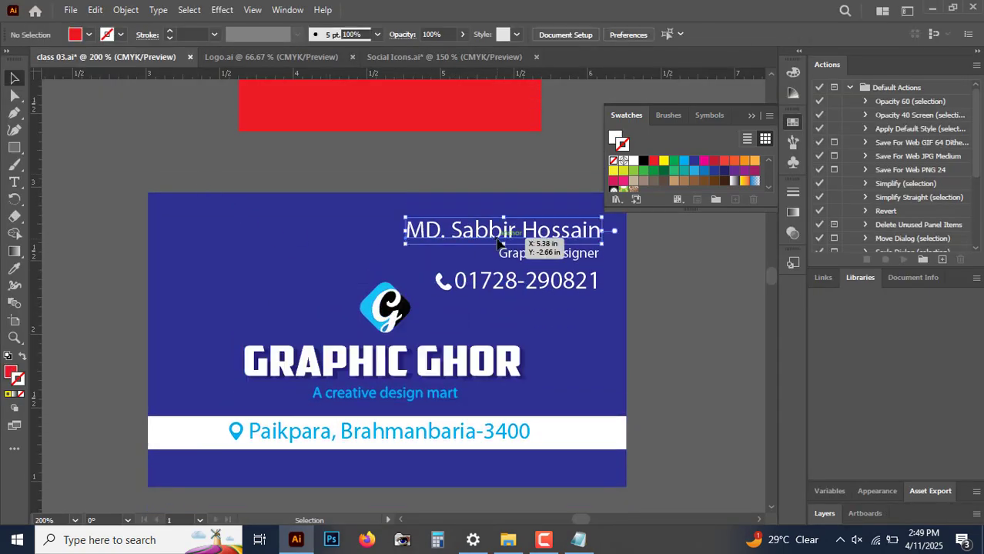
click(545, 256)
click(549, 285)
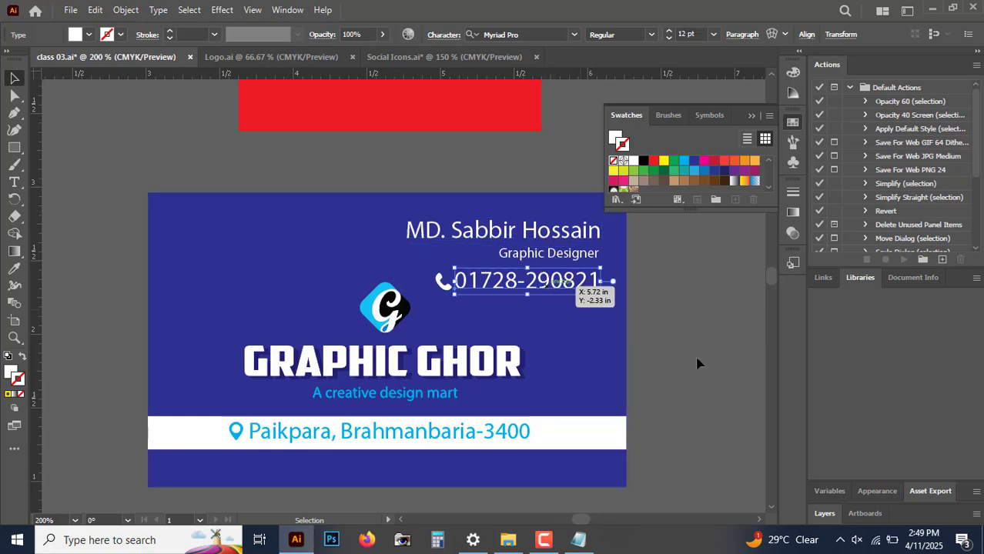
click(699, 425)
click(399, 381)
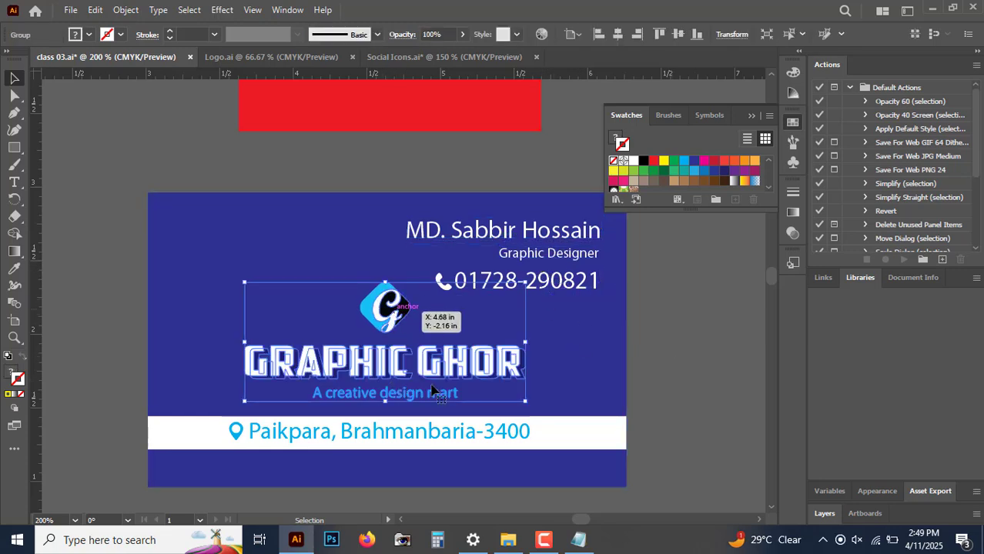
scroll(392, 330, down, 2)
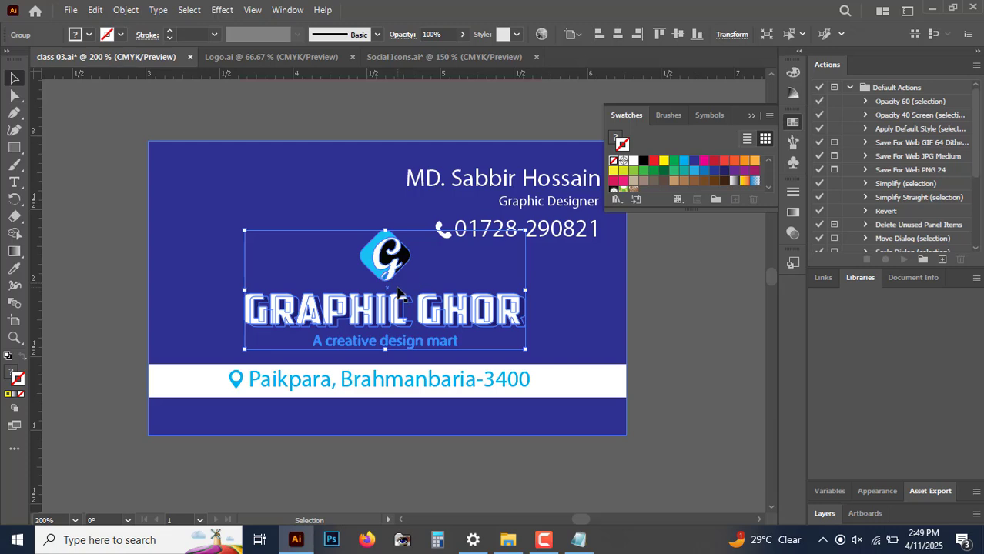
scroll(226, 222, up, 1)
click(121, 171)
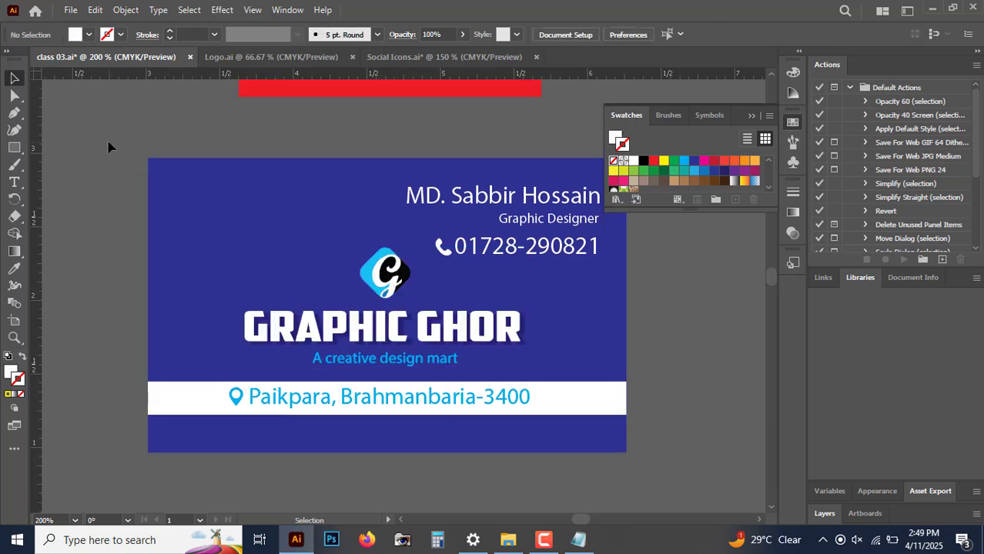
Step: Select all elements of the business card, including its background, and group them into one object
mouse_move(110, 146)
mouse_down()
mouse_move(715, 475)
mouse_move(677, 481)
mouse_move(112, 151)
mouse_up()
click(667, 483)
right_click(363, 202)
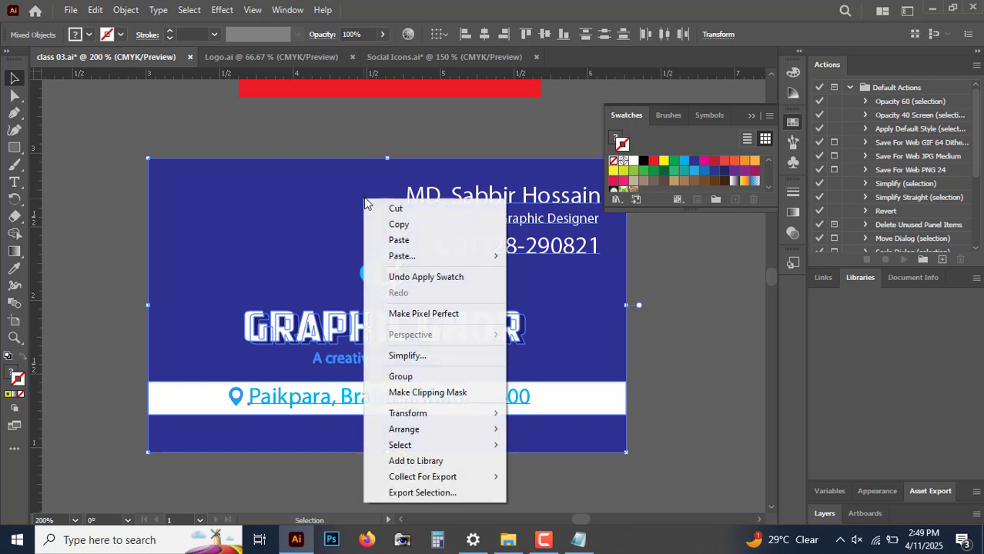
click(420, 376)
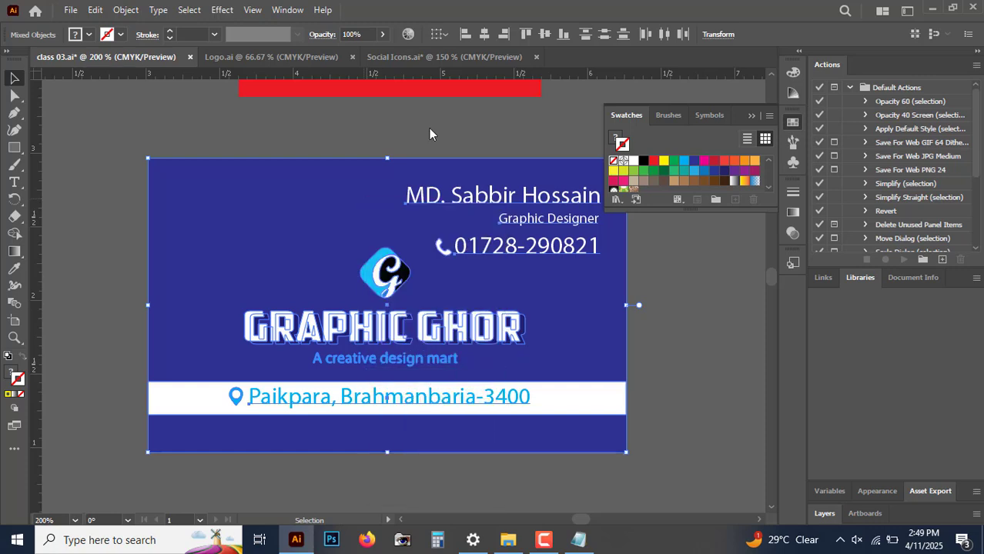
click(429, 129)
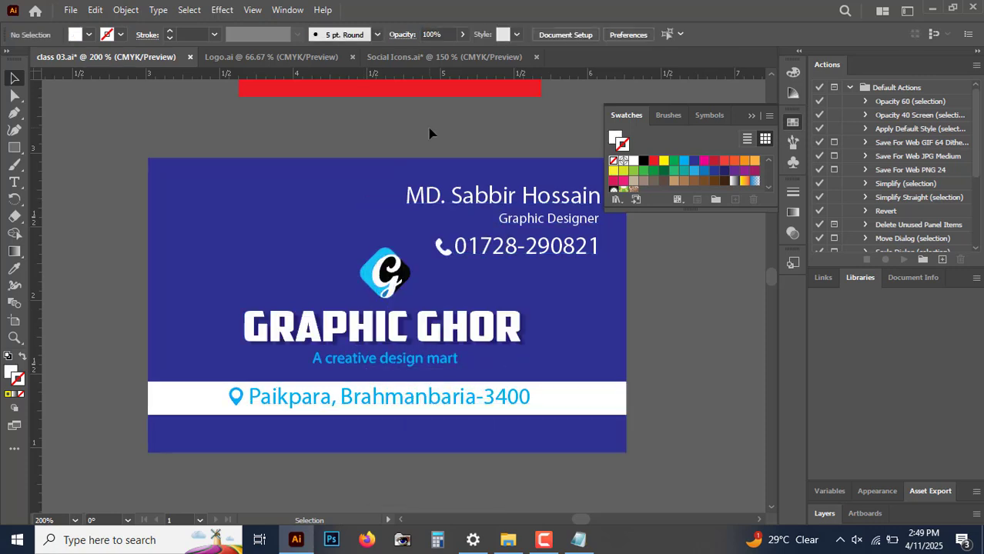
Step: Select the name text and the address text in turn to check how the grouped card responds to selection
click(454, 204)
click(707, 350)
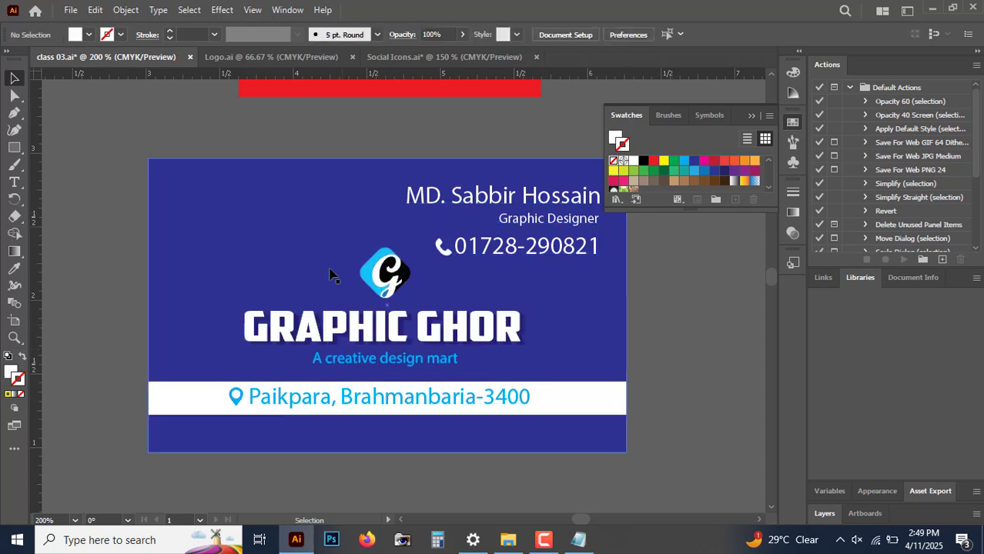
click(267, 410)
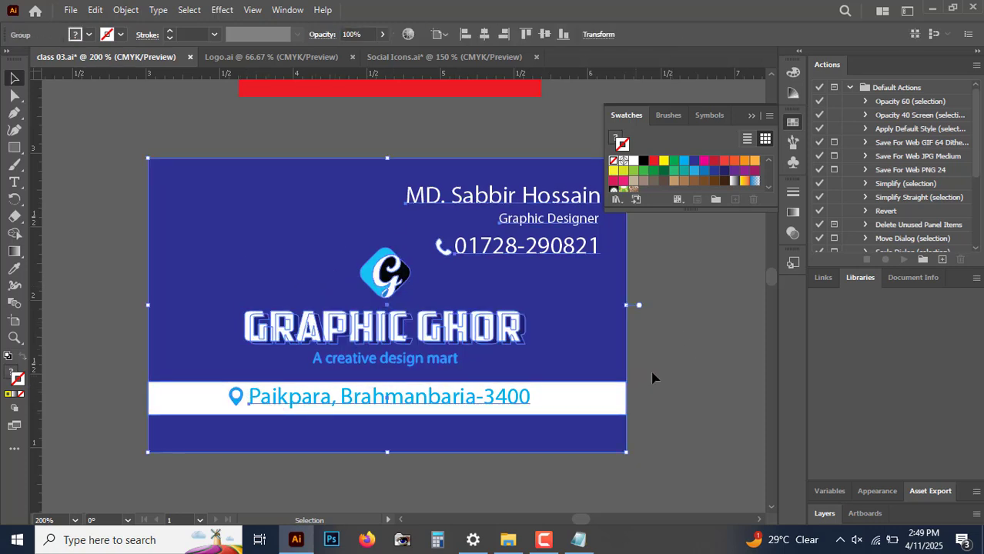
click(691, 376)
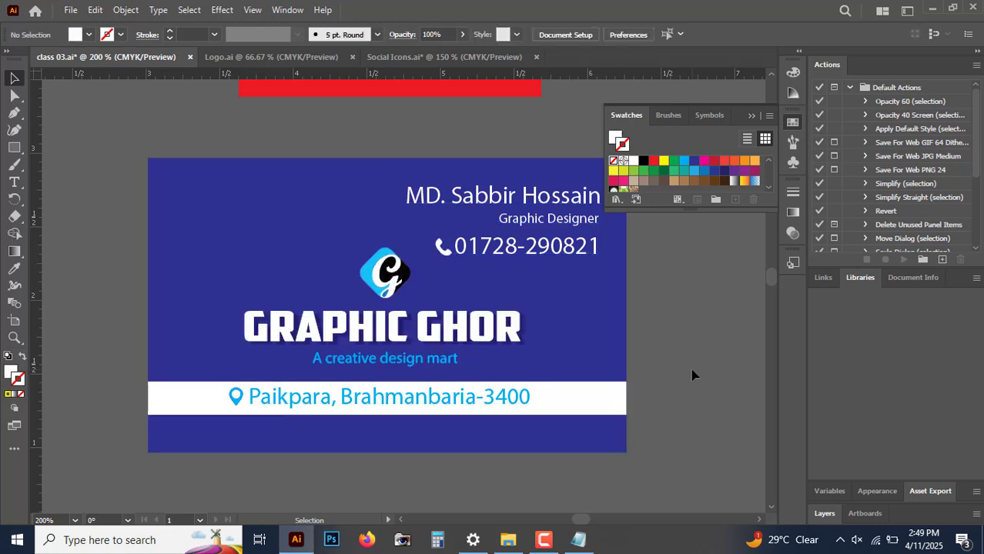
Step: Ungroup the business card and select only the name text to check that the elements are separate
click(394, 335)
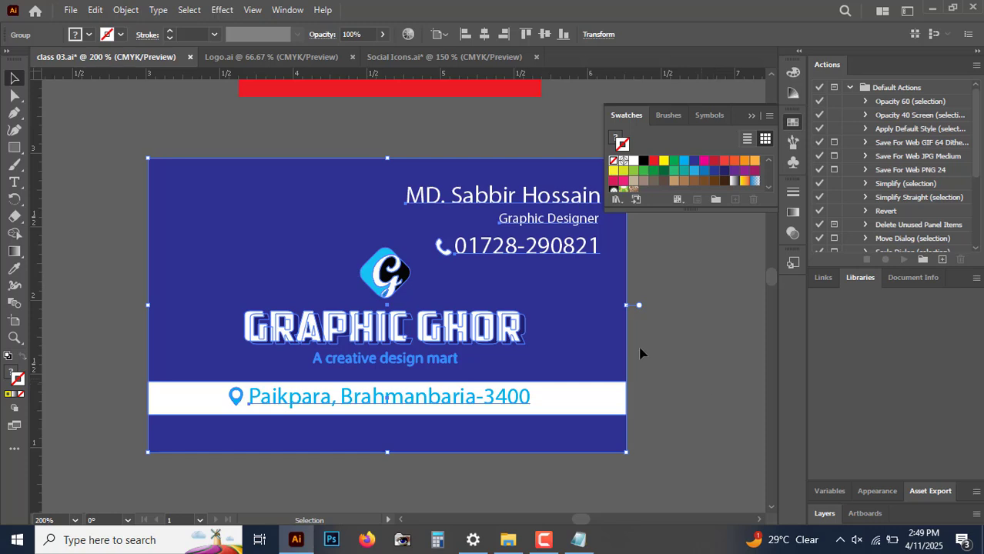
right_click(328, 211)
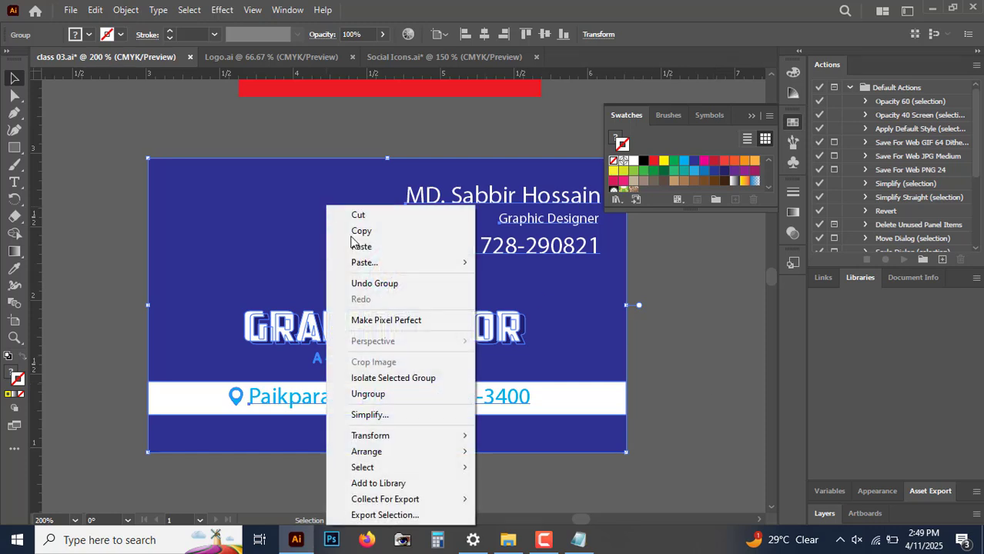
click(388, 395)
click(351, 129)
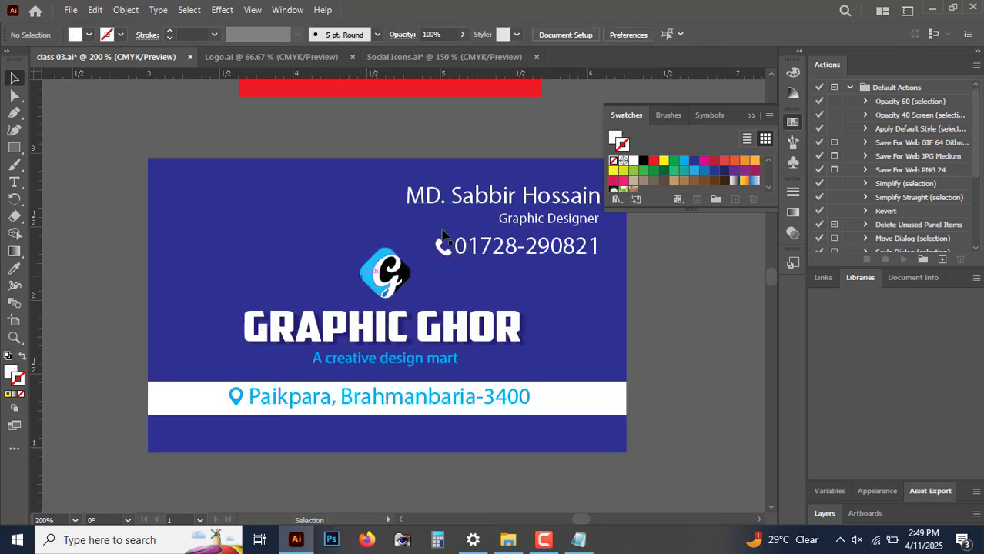
click(483, 206)
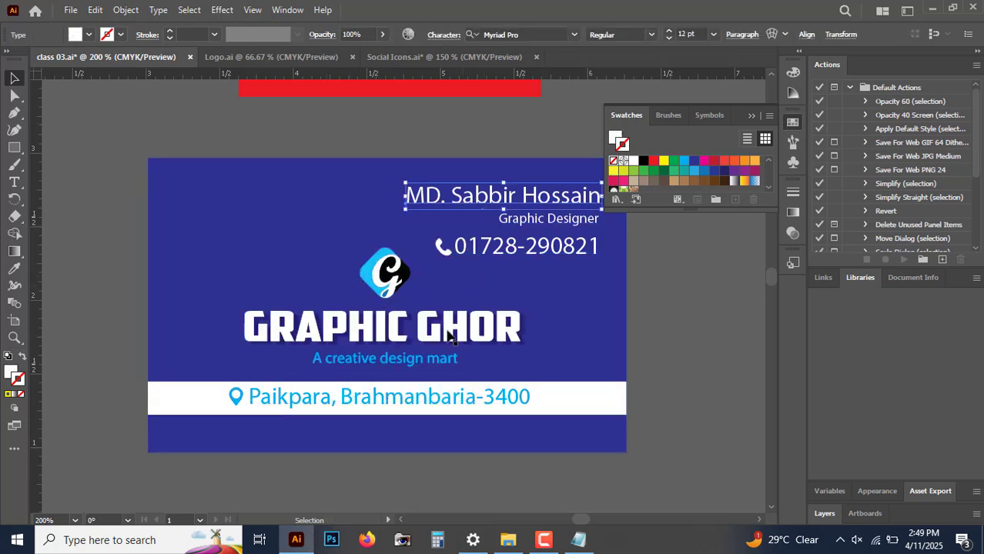
Step: Switch to the Notepad lesson notes to check the topic list, return to Illustrator and clear the selection
click(579, 540)
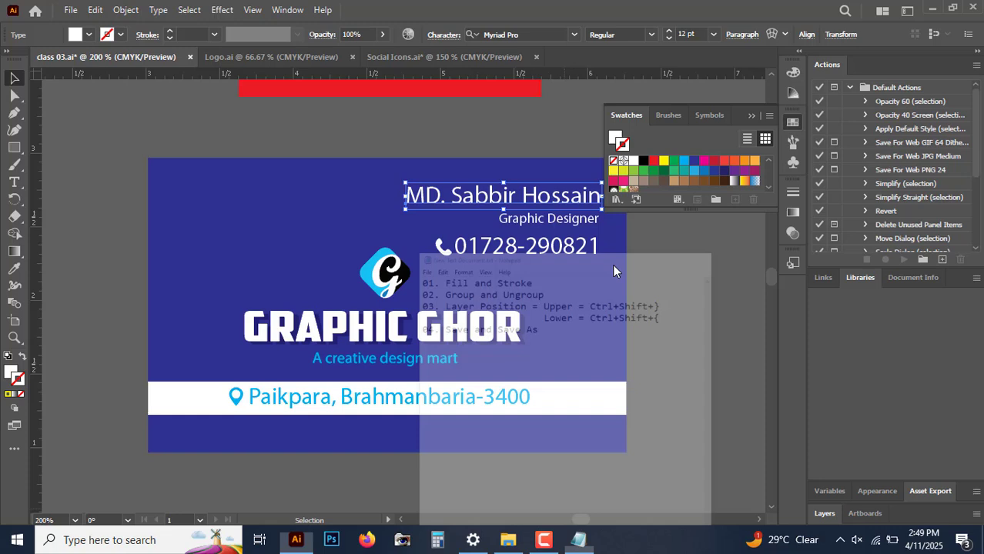
click(671, 82)
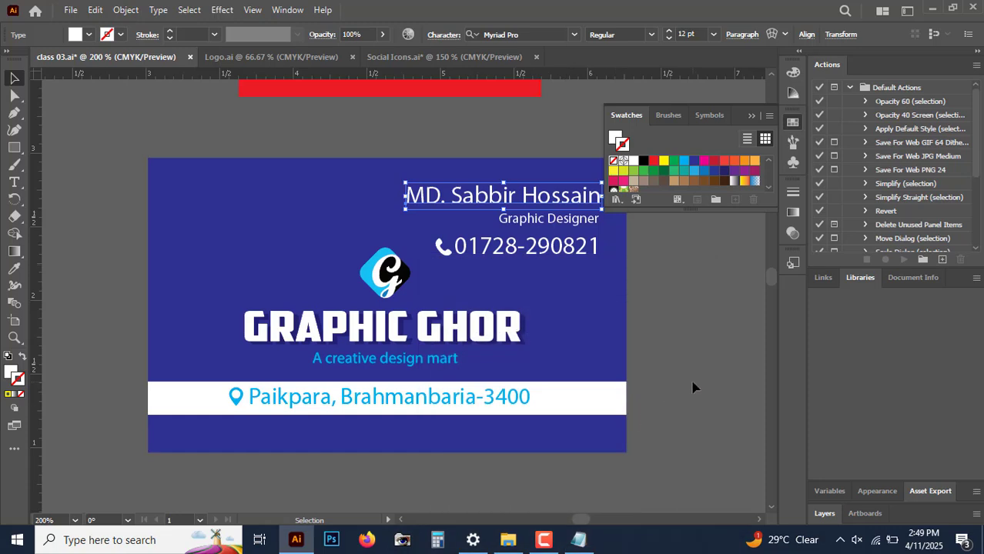
click(692, 387)
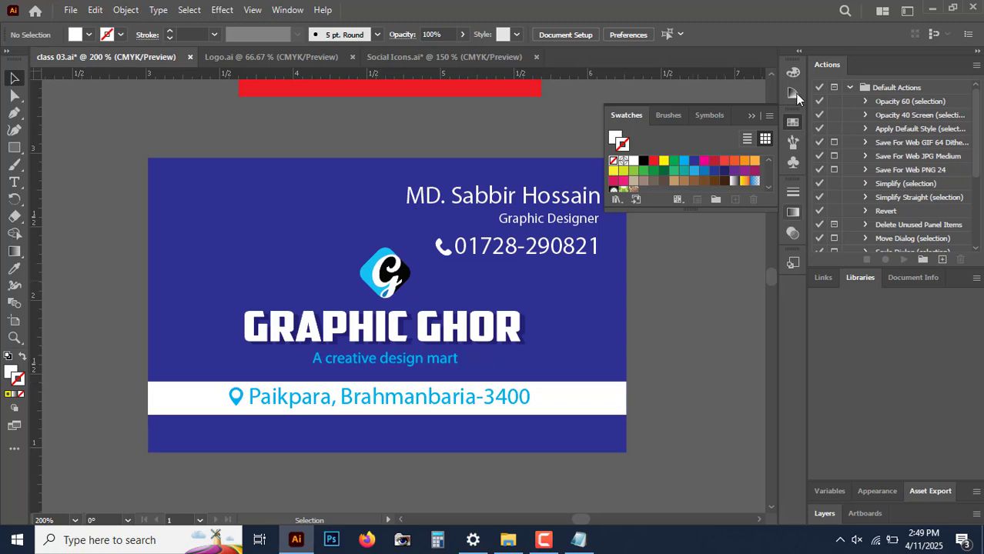
Step: Hide the colour swatches and select the address text on the card's white strip
click(791, 123)
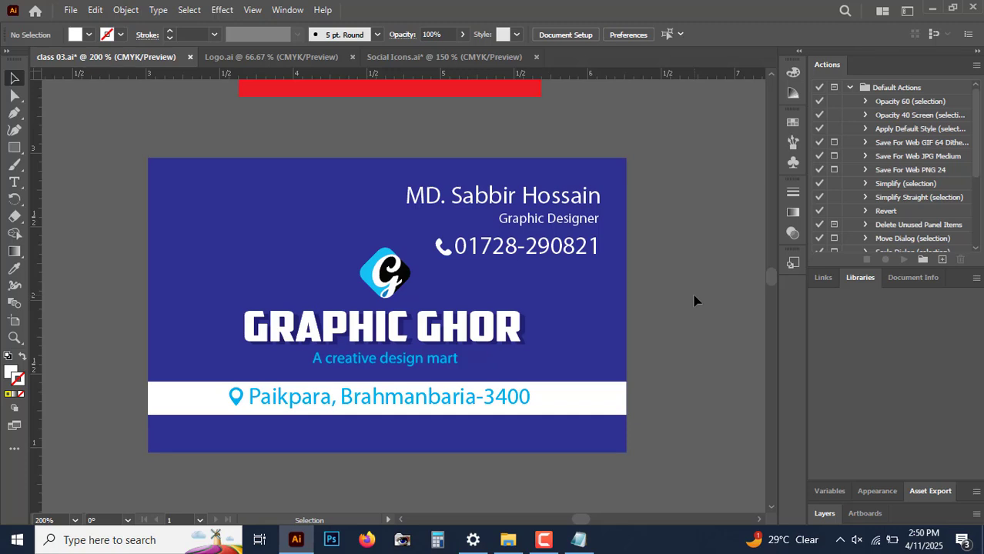
click(499, 402)
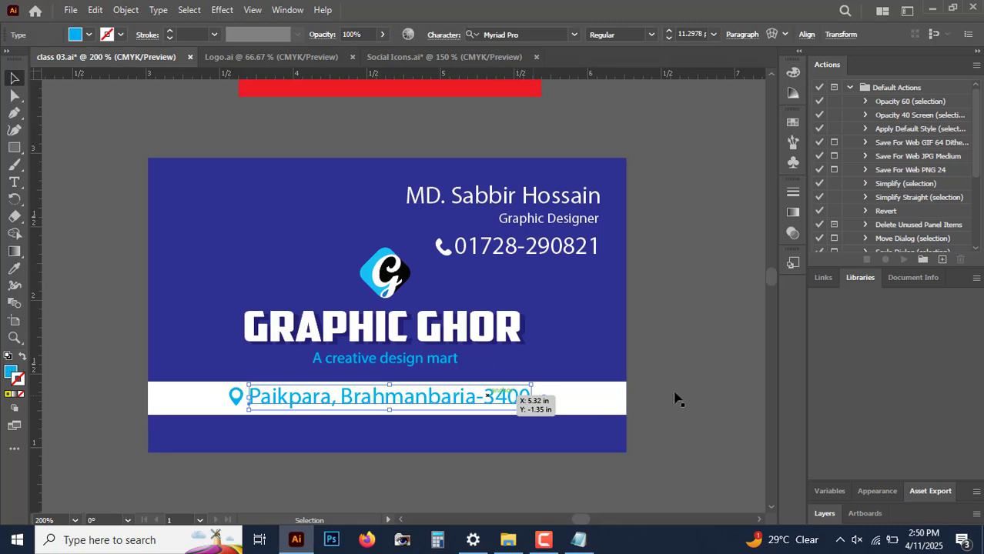
Step: Select the address text and the white strip behind it in turn to compare their stacking, finishing with nothing selected
click(723, 382)
click(332, 401)
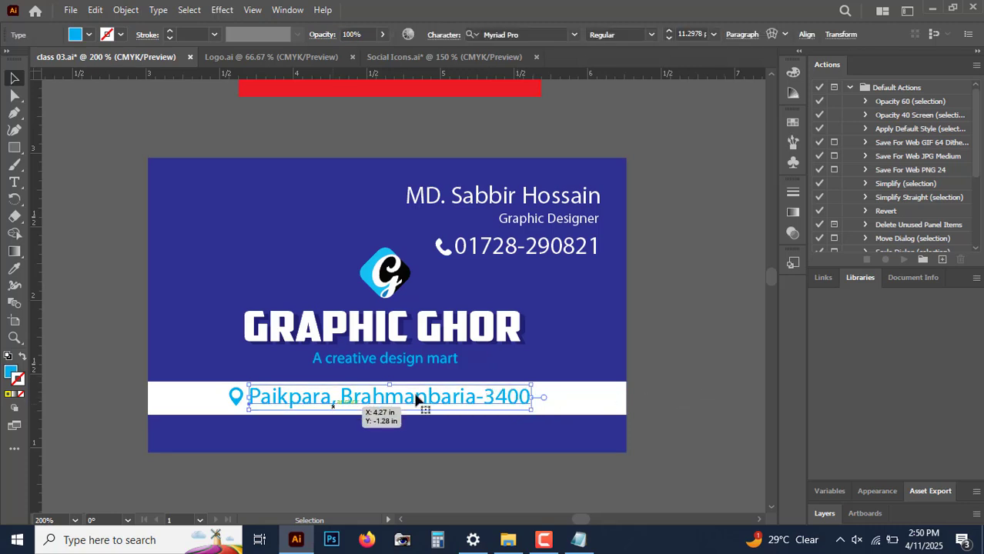
click(595, 407)
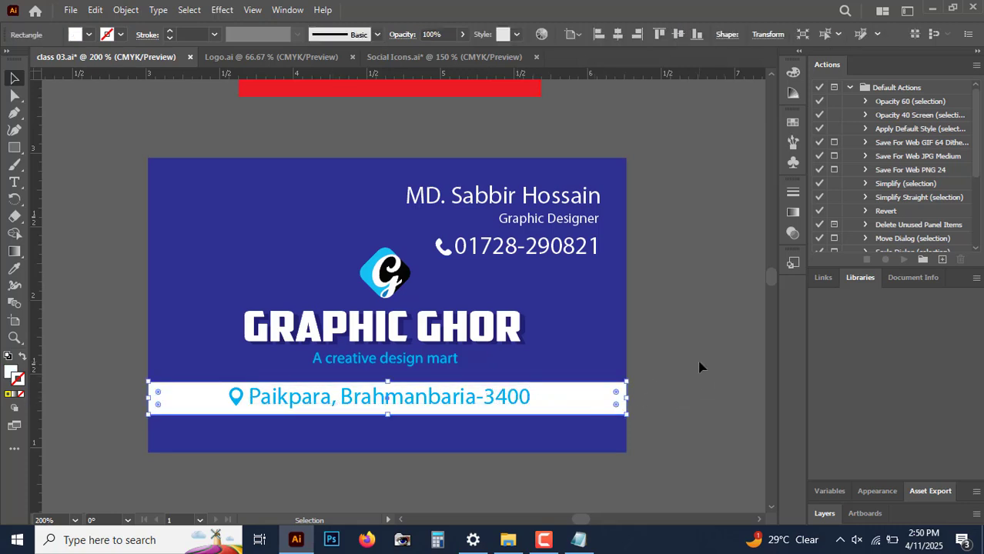
click(700, 367)
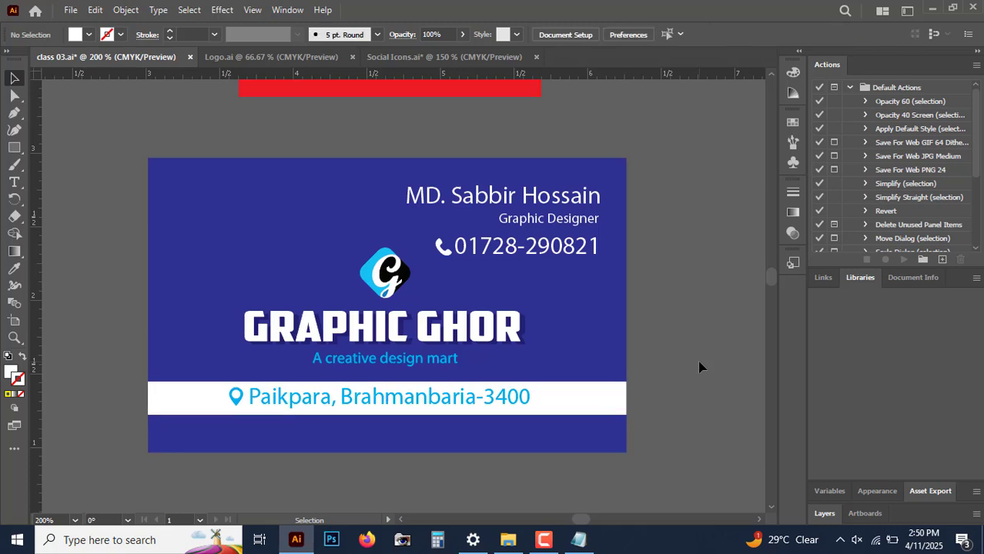
click(604, 398)
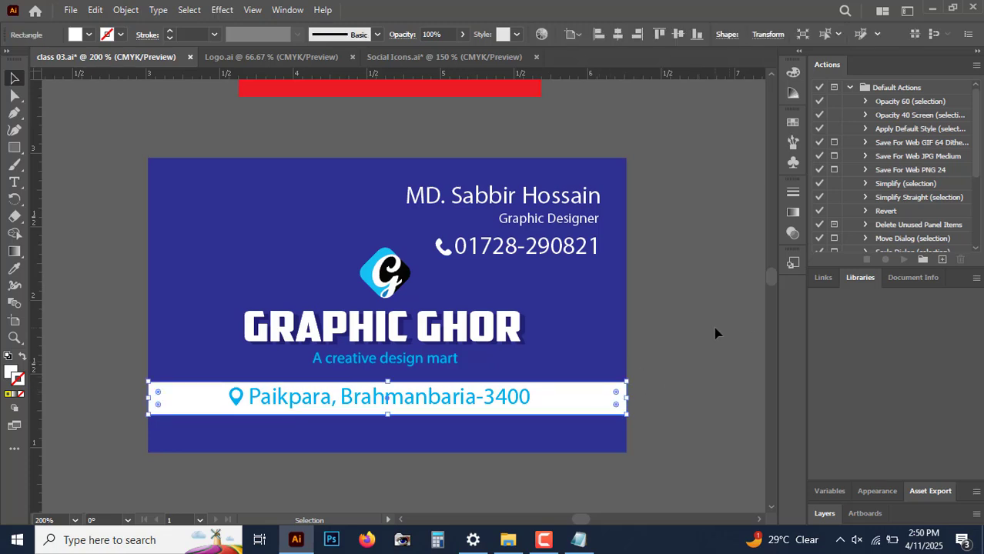
click(518, 375)
click(407, 395)
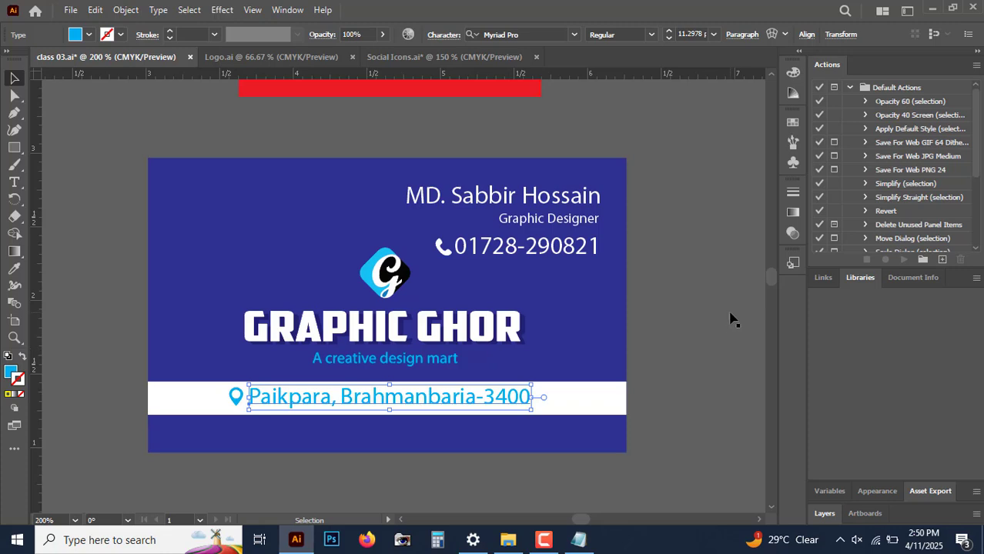
click(731, 319)
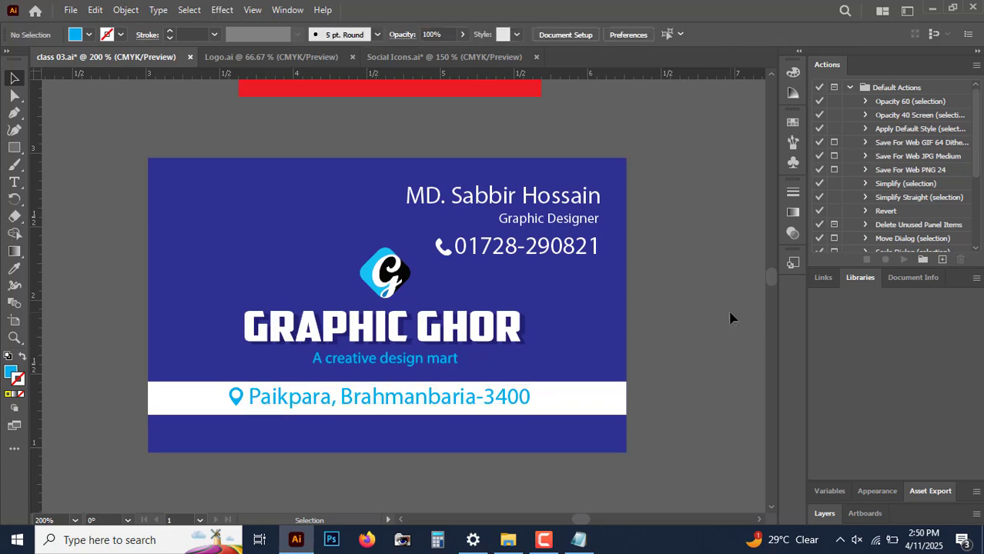
Step: Switch to the Notepad lesson notes, highlight the Upper layer position shortcut, and return to Illustrator
click(587, 541)
drag(590, 156, 665, 150)
click(666, 150)
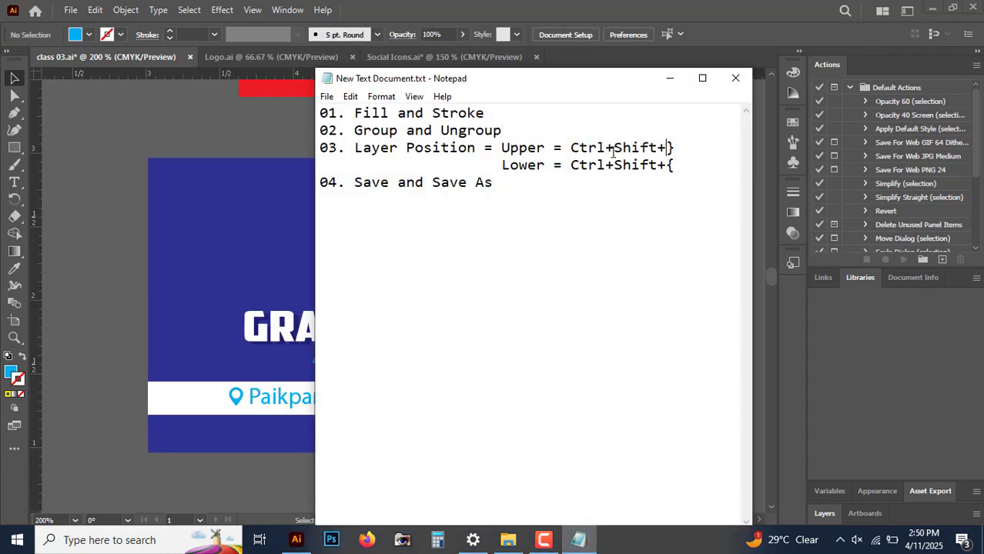
click(686, 149)
click(668, 79)
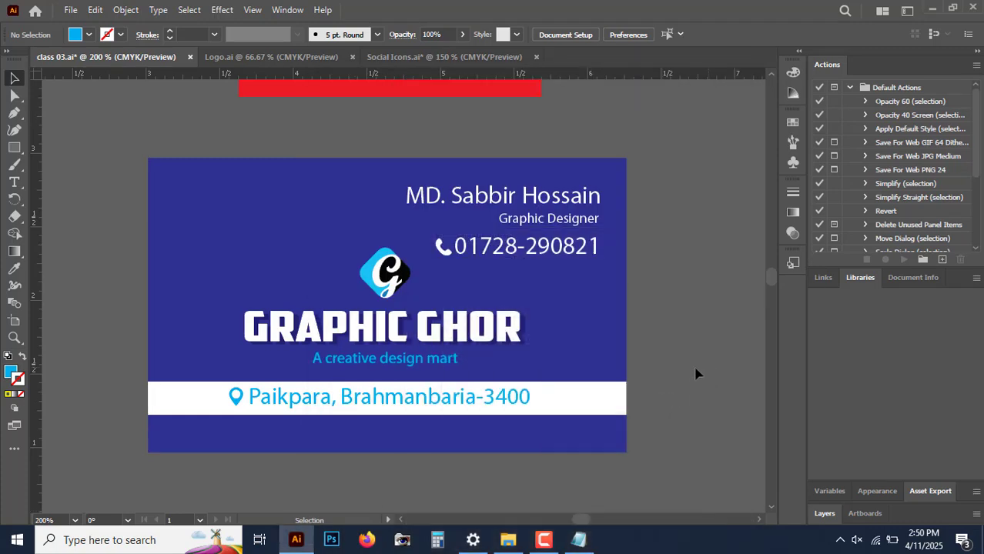
Step: Select the address text, recheck the layer position notes in Notepad, and clear the selection back in Illustrator
click(527, 398)
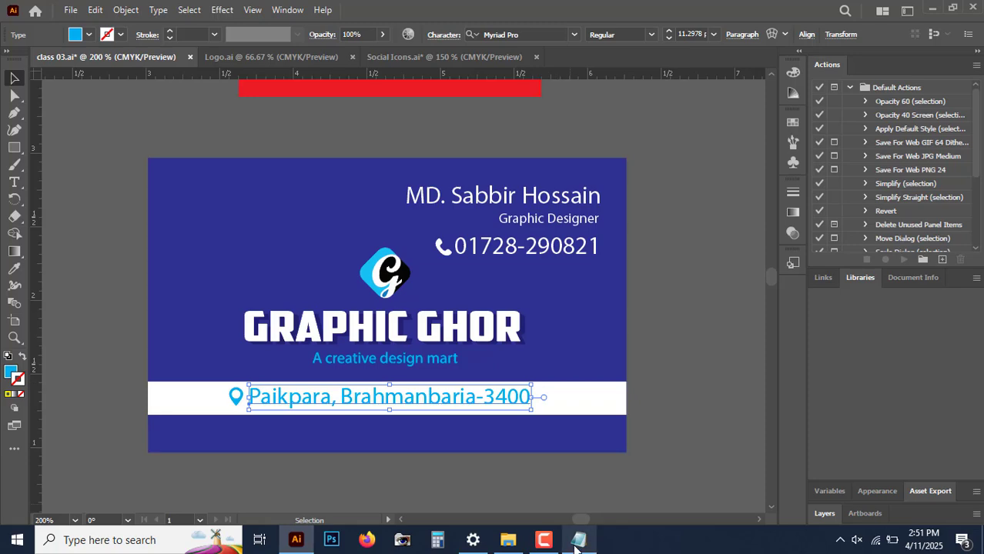
click(578, 540)
click(668, 80)
click(692, 328)
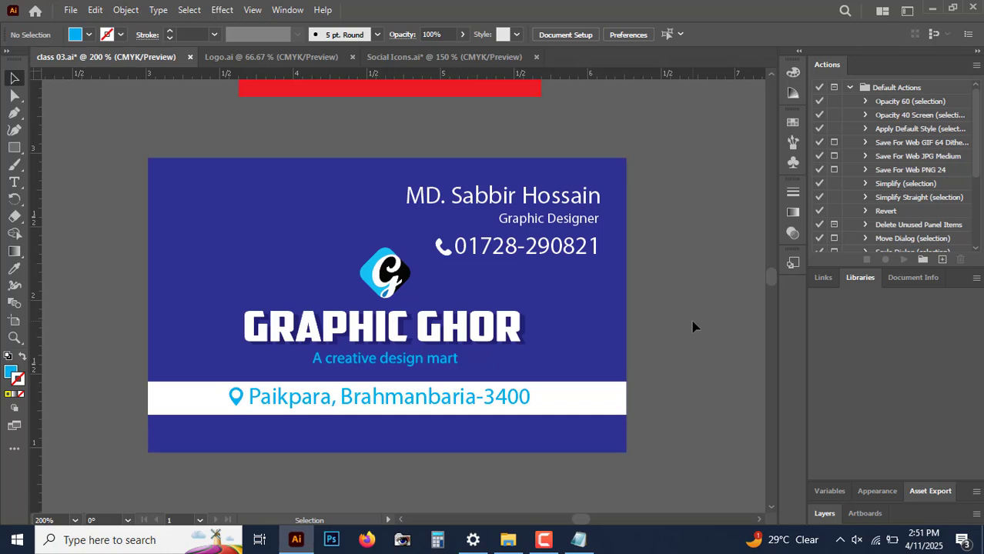
Step: Select and deselect the white strip, check the Lower layer position shortcut in Notepad, and return to Illustrator
click(588, 393)
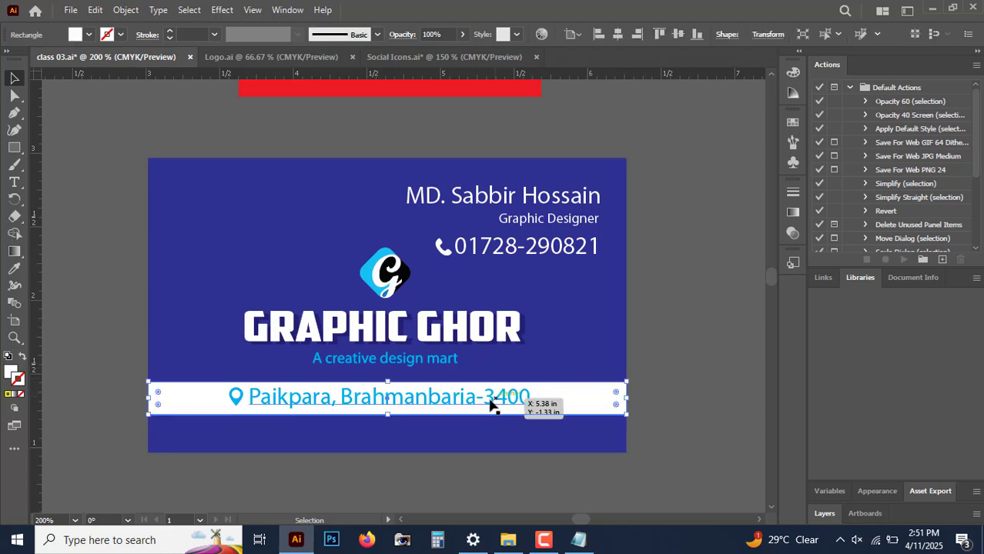
click(641, 468)
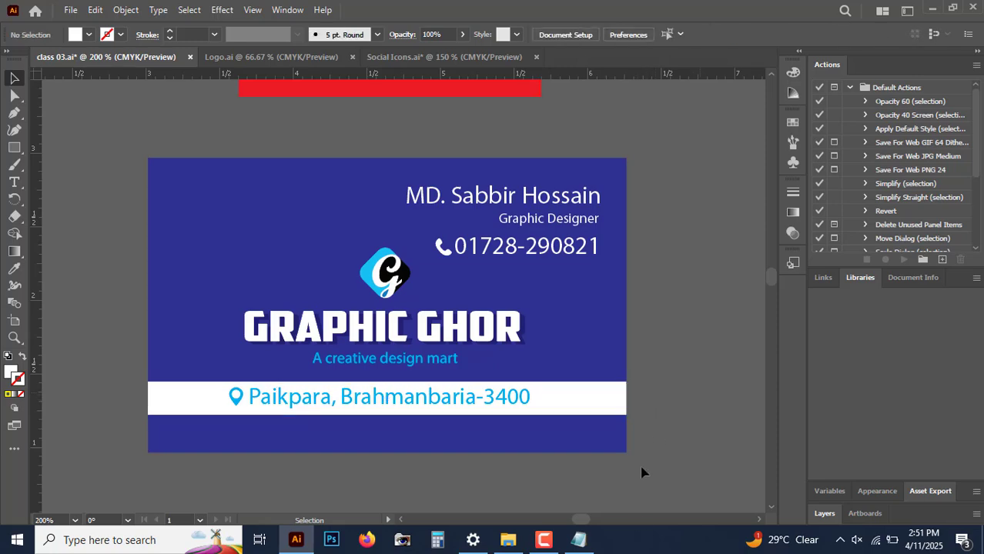
click(579, 540)
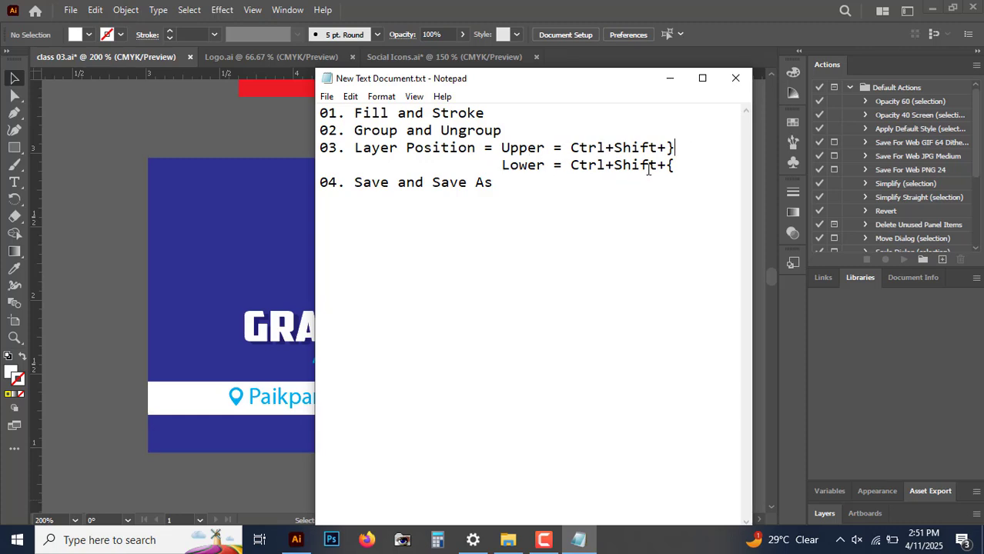
click(687, 171)
click(668, 78)
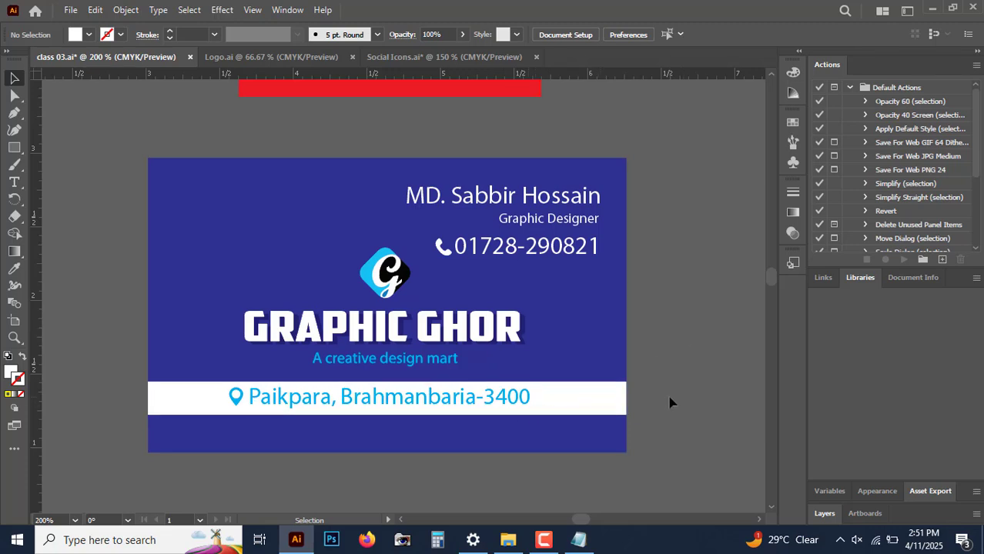
Step: Bring the white strip in front of the address text, undo the reordering and clear the selection
click(588, 408)
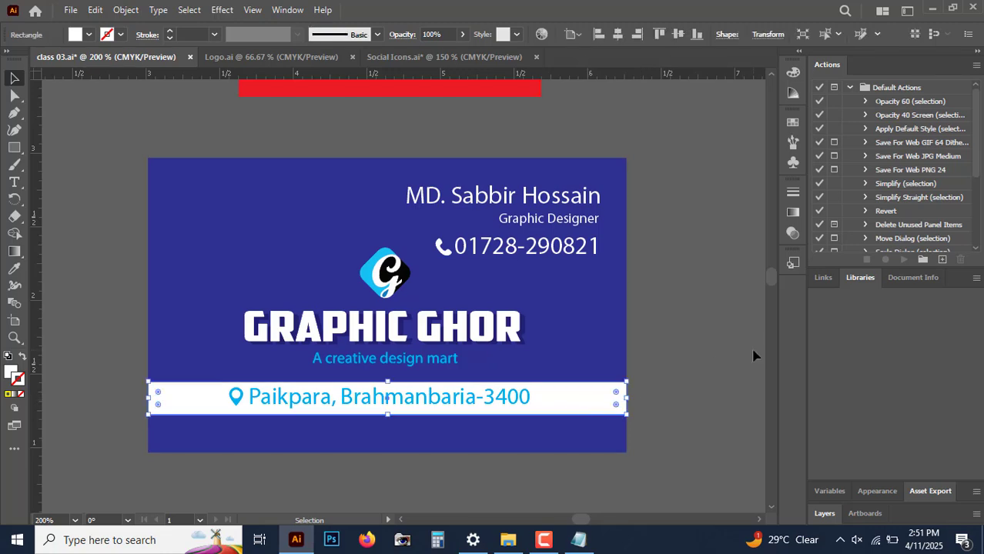
key(ctrl)
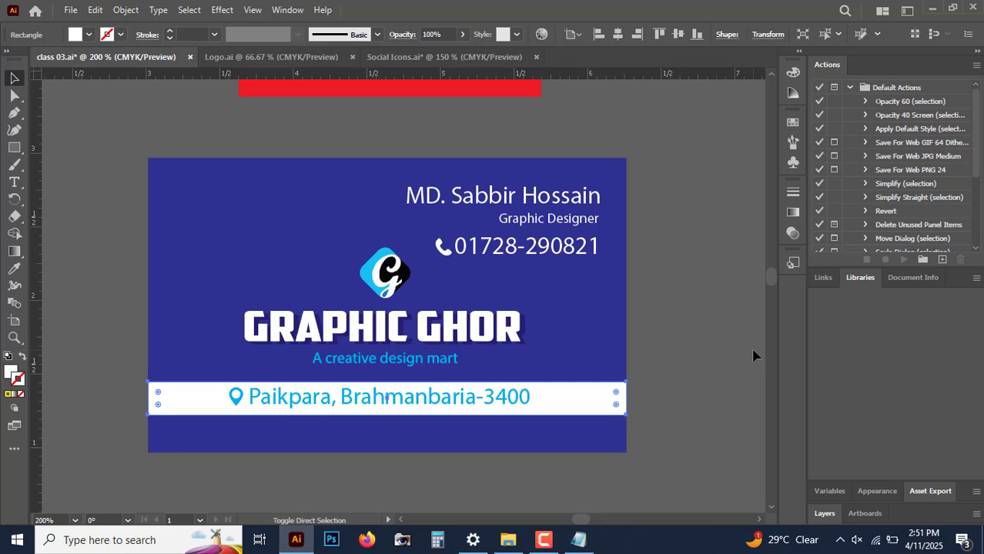
key(ctrl+shift+])
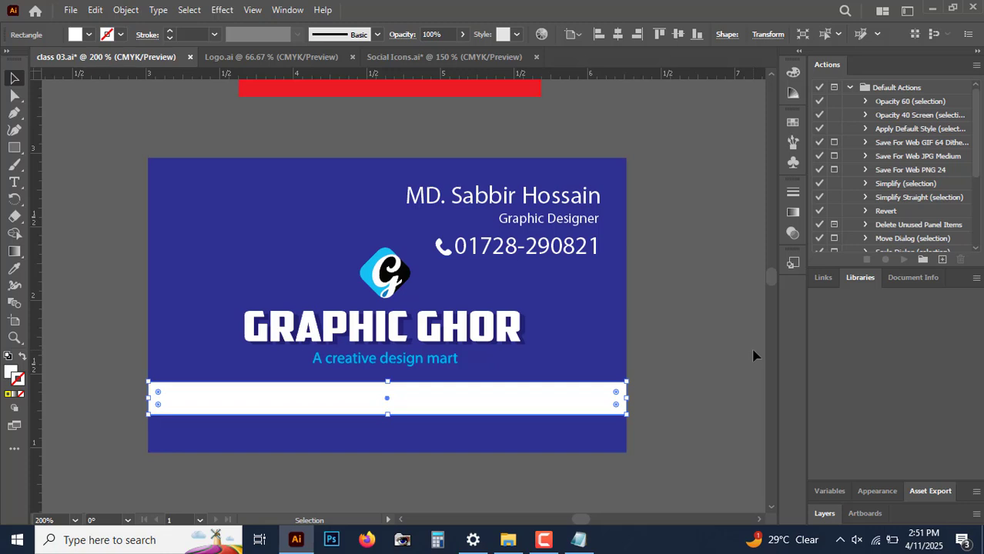
key(ctrl+z)
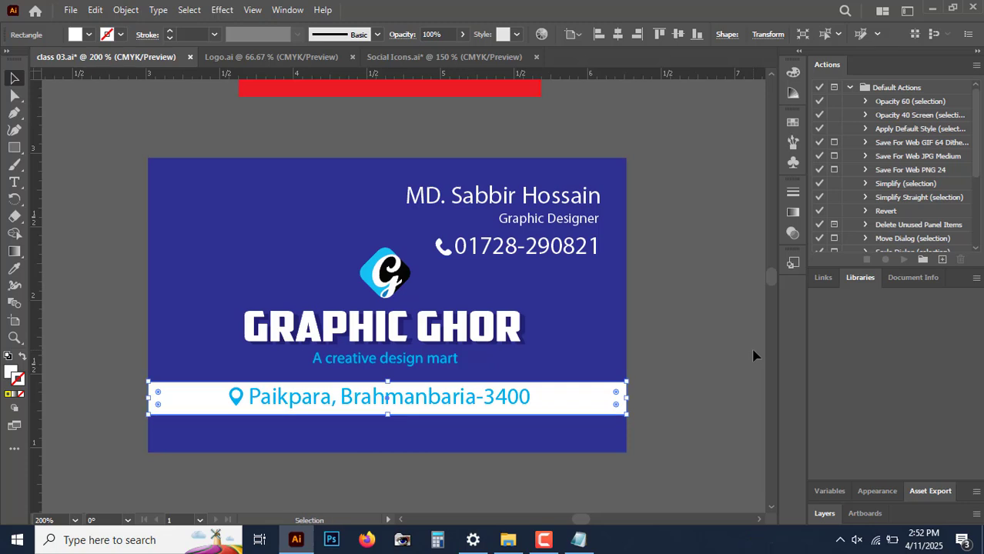
click(698, 329)
Step: Move the red rectangle above the business card slightly and clear the selection
scroll(698, 329, up, 2)
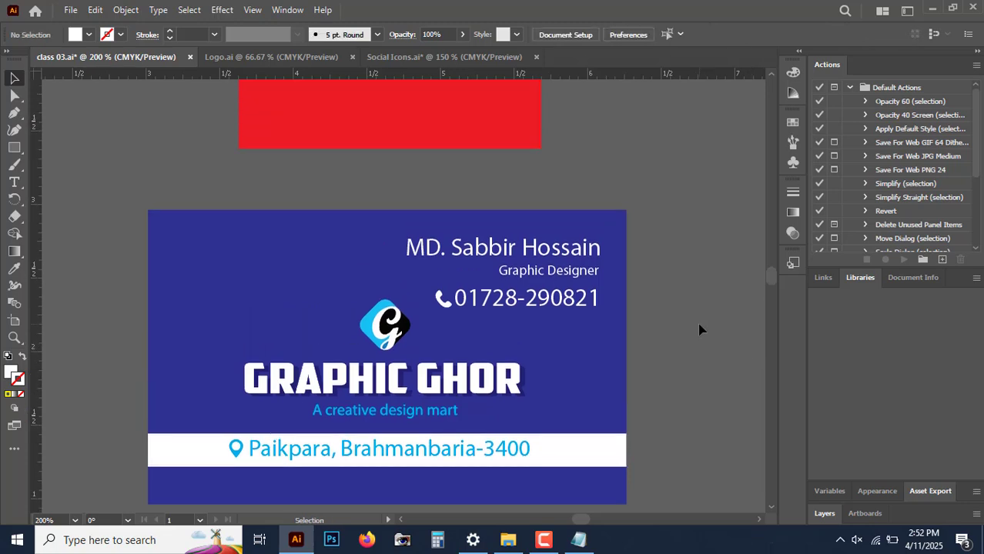
click(502, 113)
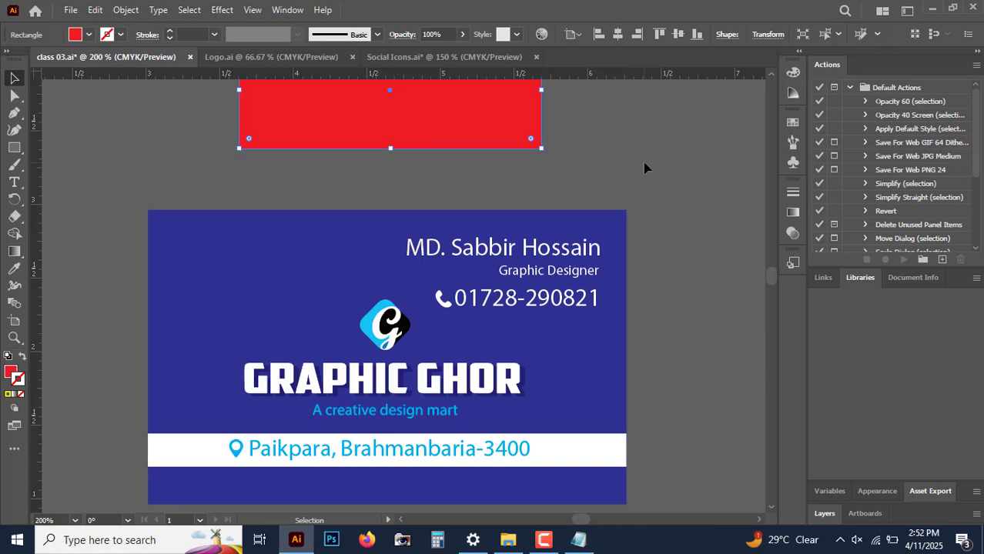
scroll(645, 168, up, 3)
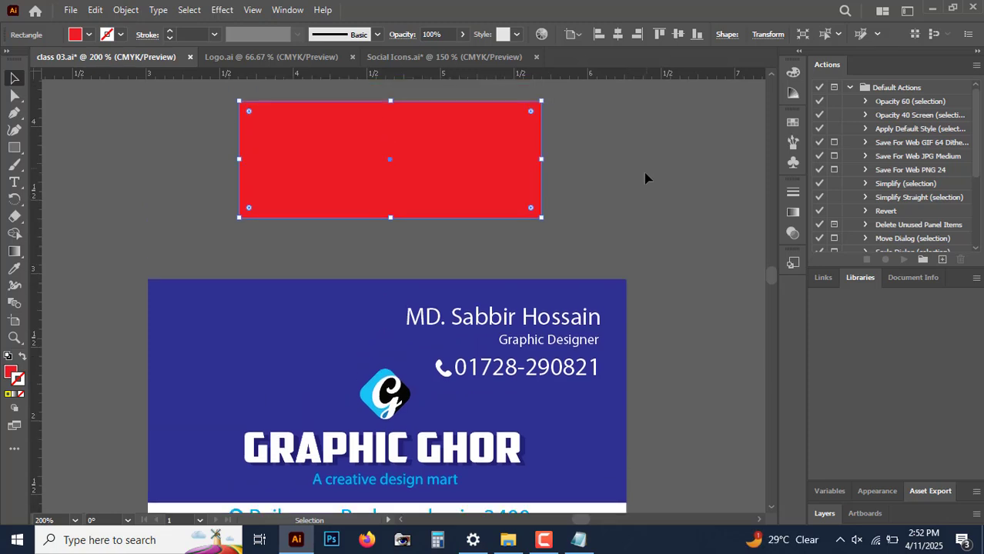
scroll(632, 173, down, 2)
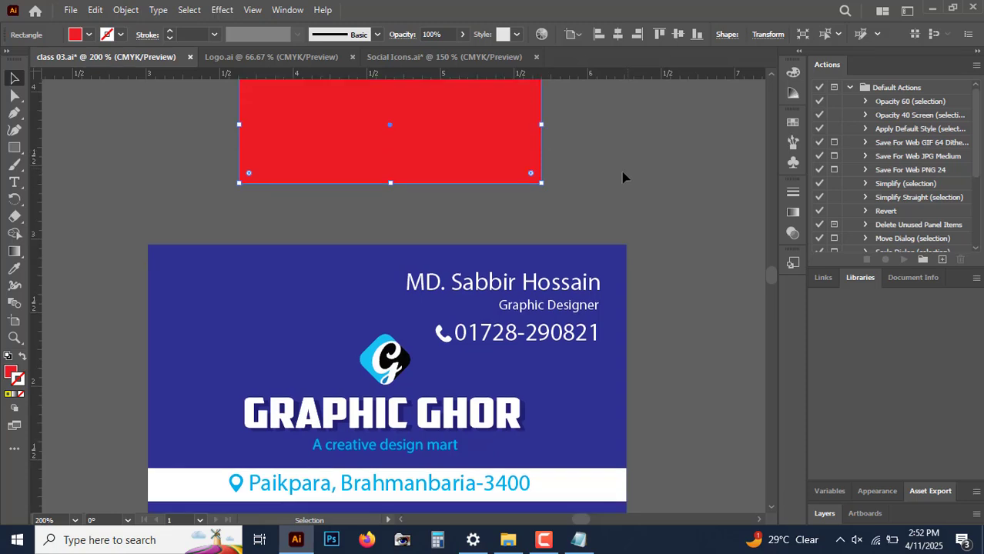
scroll(539, 196, up, 2)
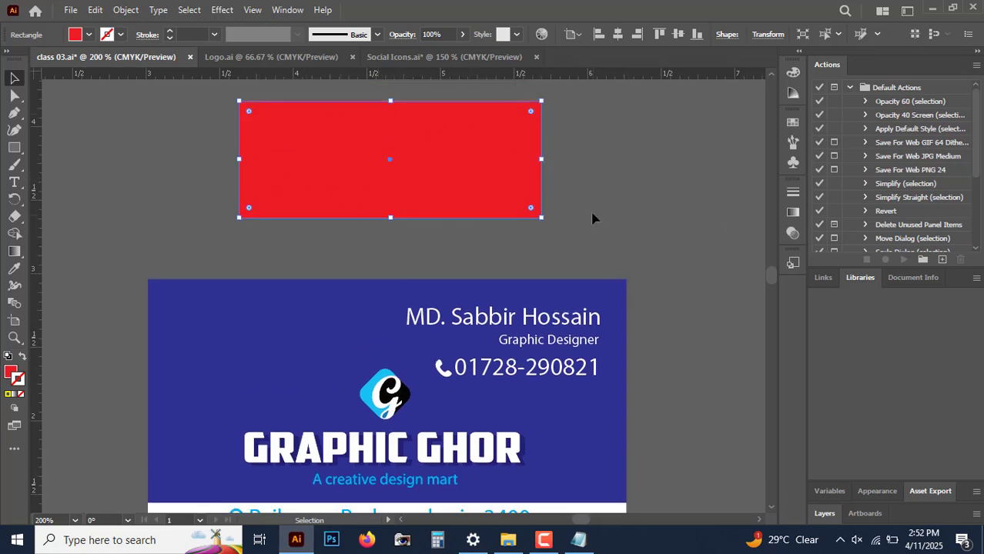
scroll(592, 219, down, 1)
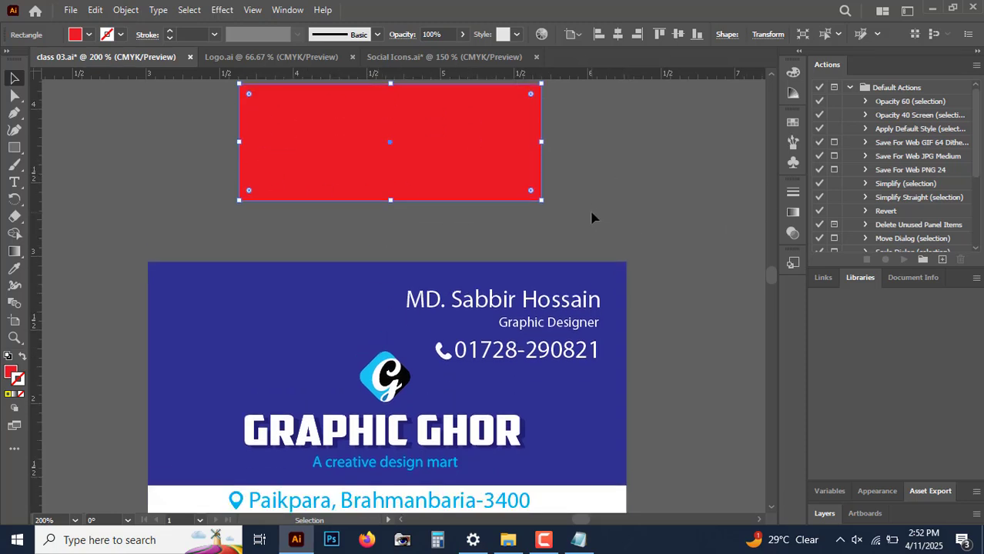
drag(459, 189, 480, 178)
click(626, 188)
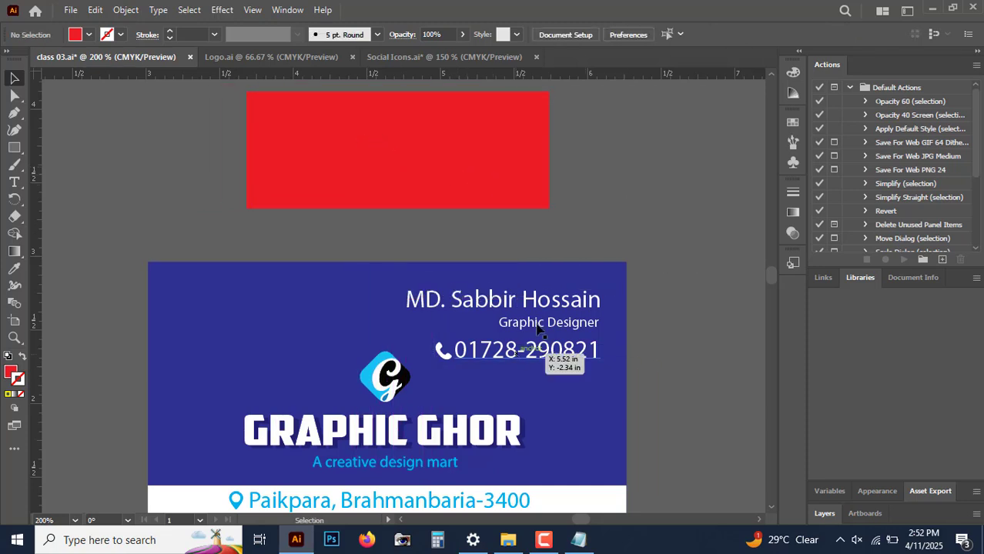
Step: Place a copy of the name text on the red rectangle and delete that copy
click(455, 160)
click(501, 300)
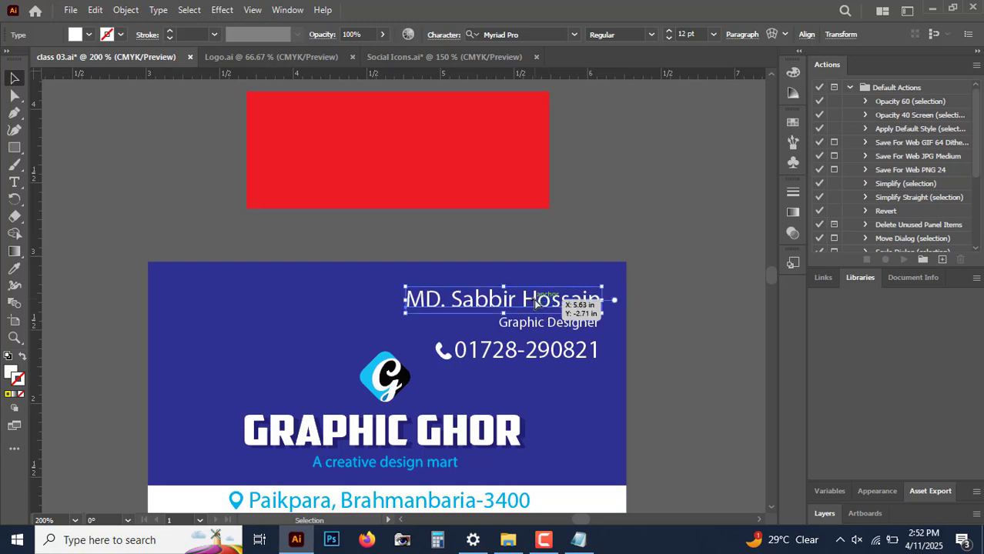
drag(499, 308, 400, 171)
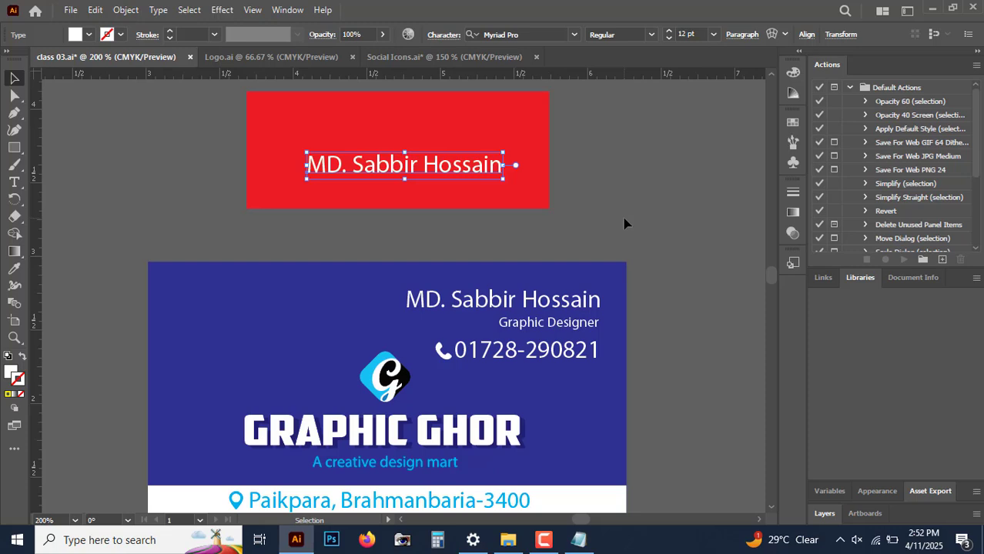
key(Delete)
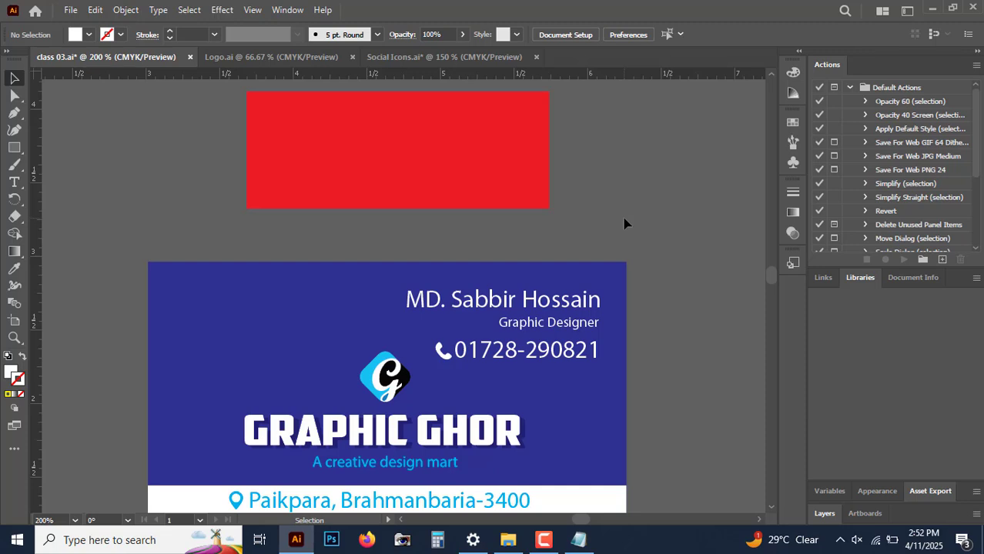
Step: Delete the red rectangle above the business card
click(523, 149)
key(Delete)
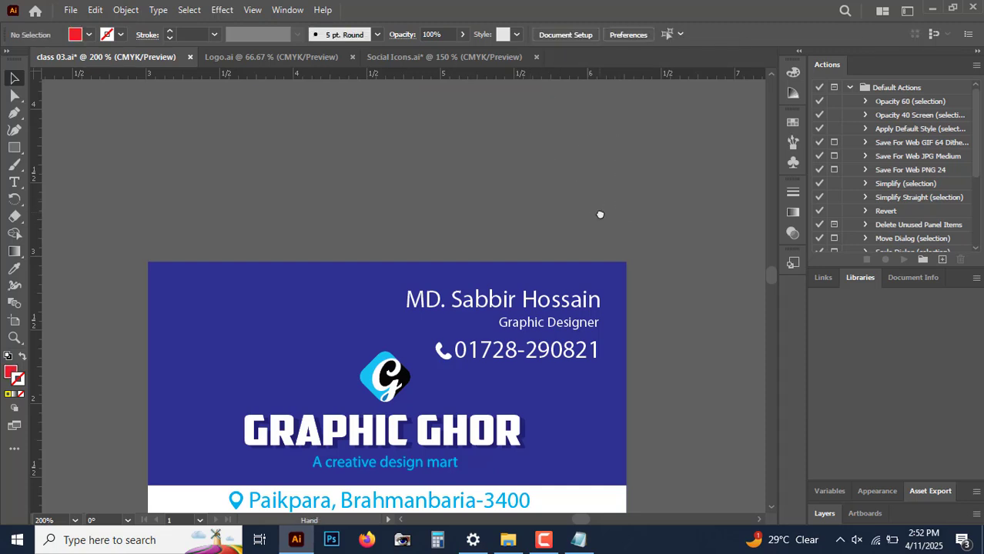
scroll(593, 159, down, 2)
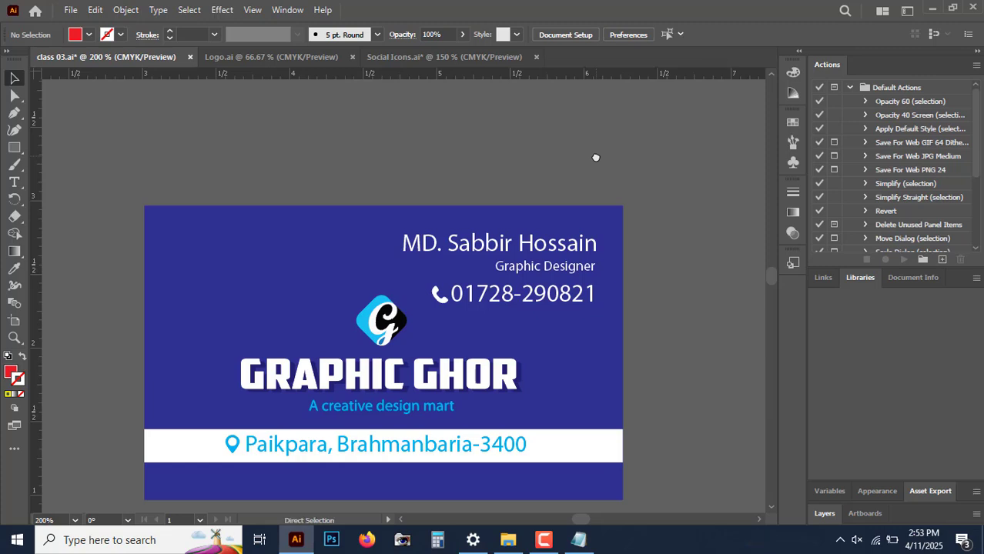
Step: Check the Save and Save As topic in the Notepad notes and return to the card in Illustrator with the Selection tool active
click(579, 540)
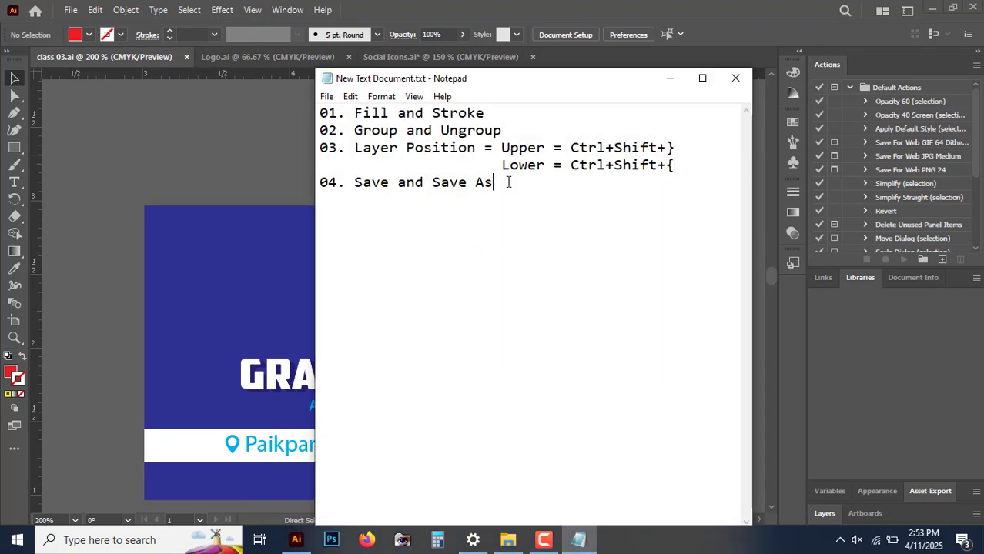
click(668, 78)
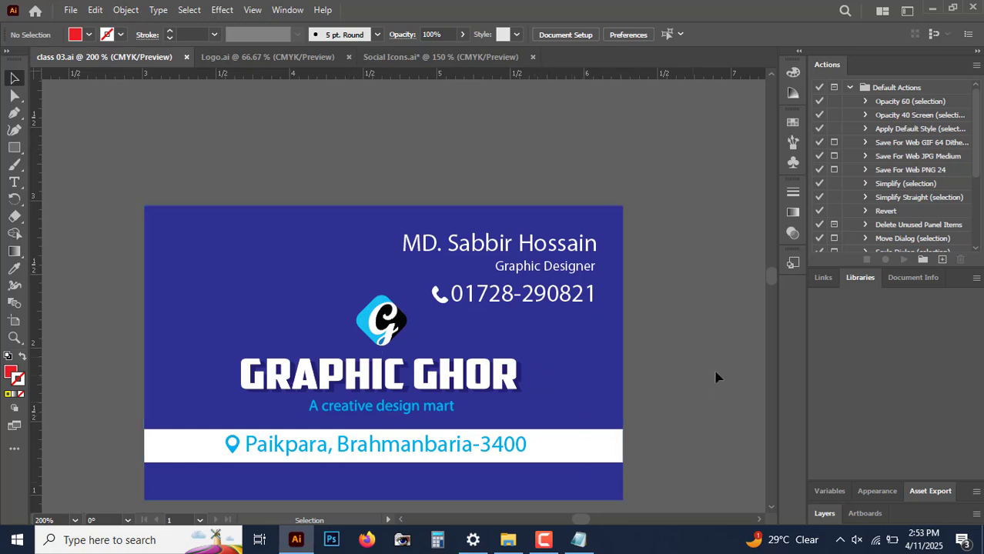
scroll(719, 376, down, 2)
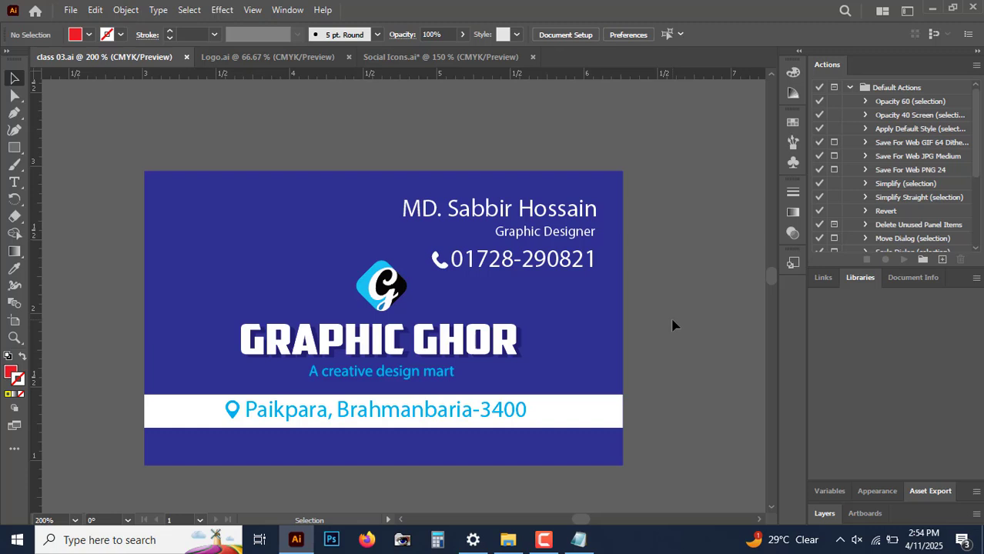
key(a)
key(v)
Step: Switch to File Explorer and open the Files folder inside Course 2
click(509, 540)
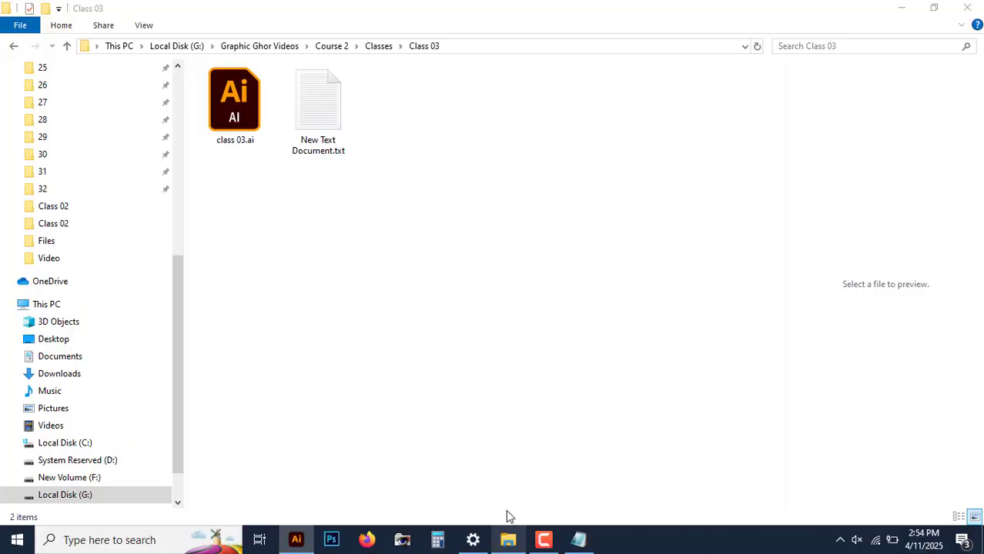
click(66, 46)
click(481, 325)
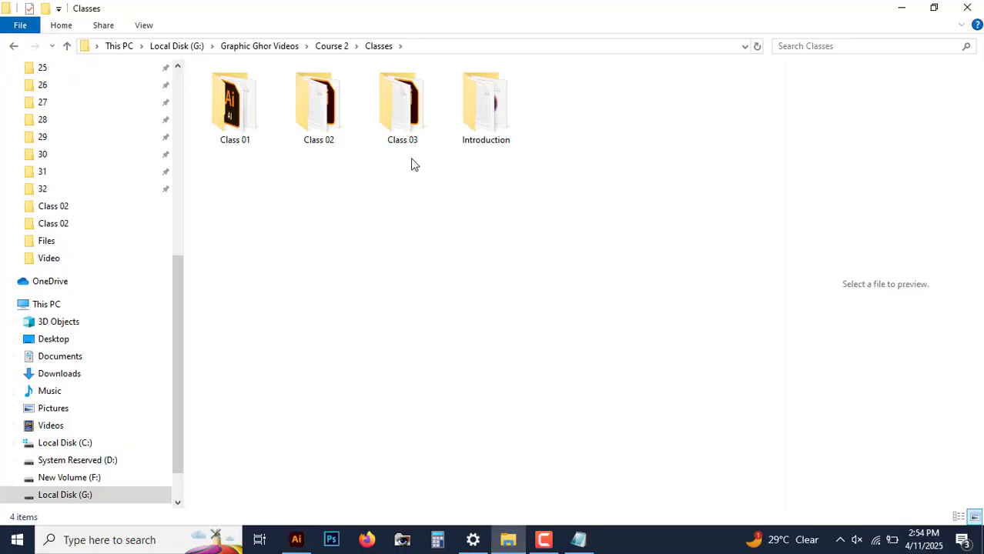
click(67, 46)
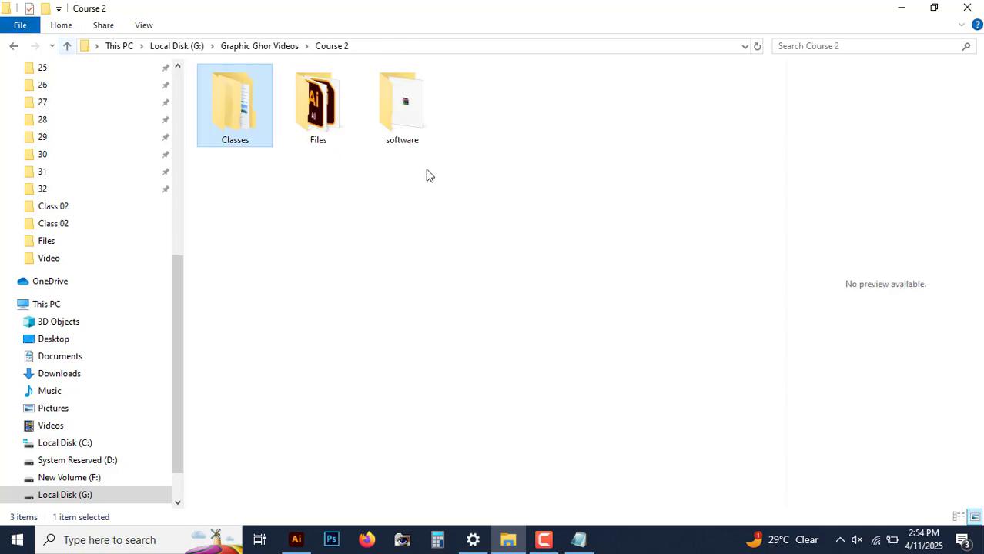
double_click(335, 129)
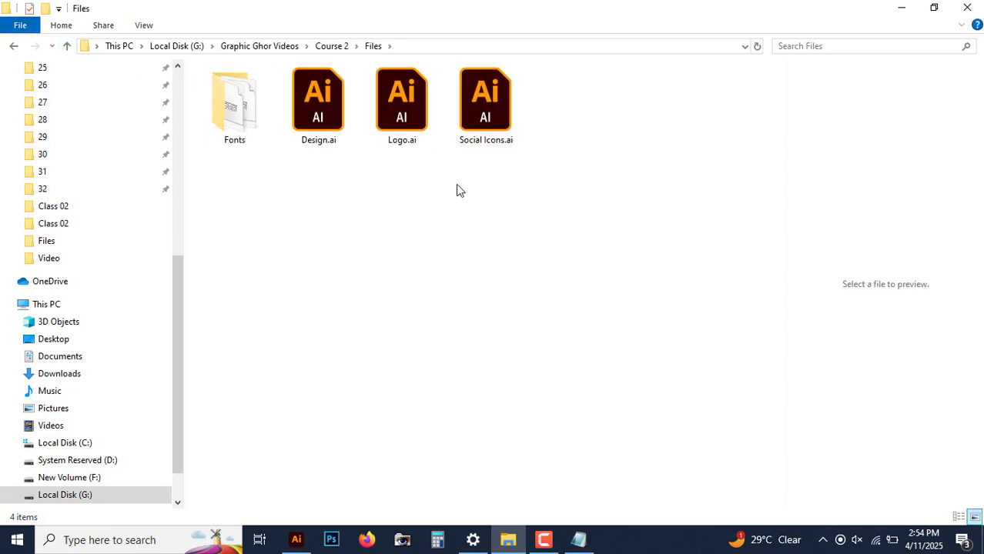
Step: Point out Logo.ai and Social Icons.ai in the Files folder by selecting each, leaving no file selected
click(413, 136)
click(491, 141)
click(491, 221)
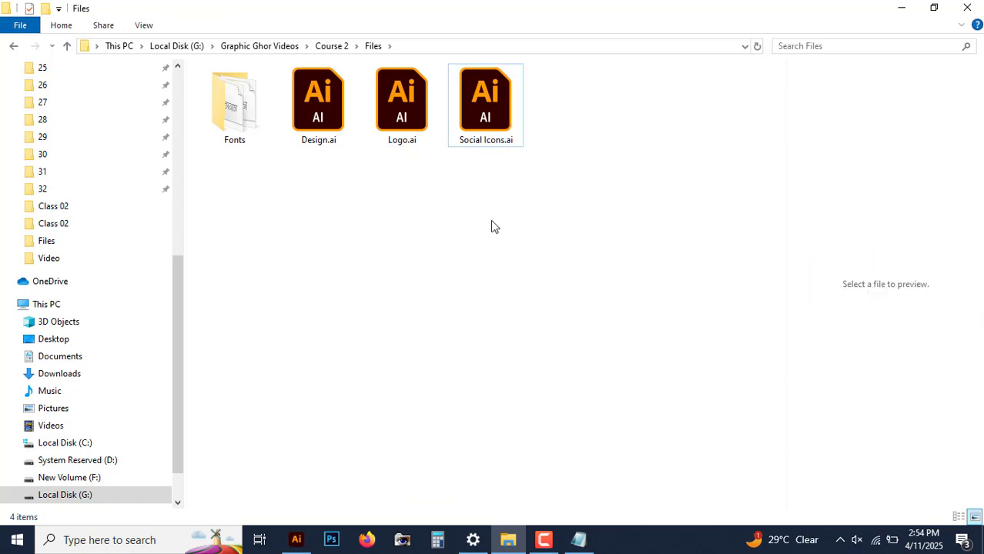
click(418, 136)
click(485, 294)
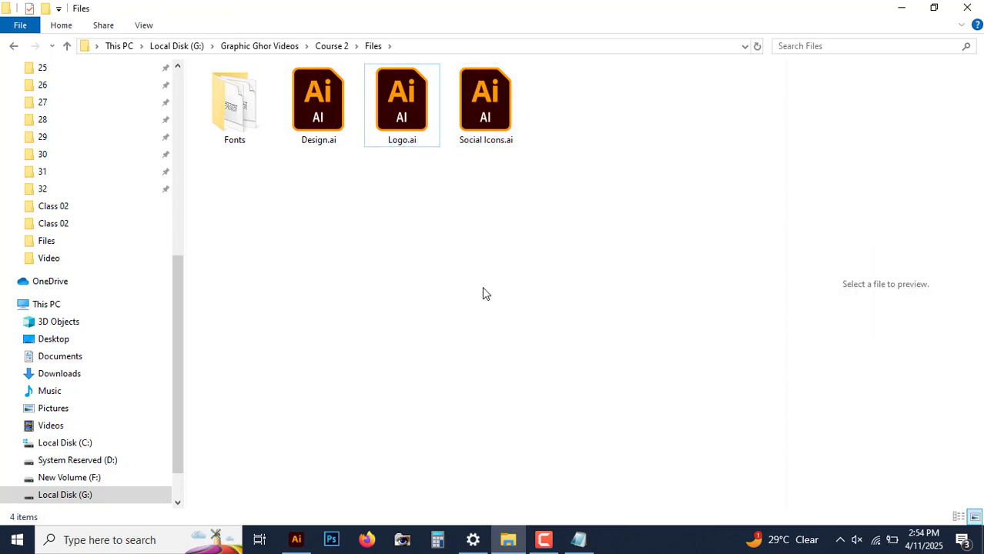